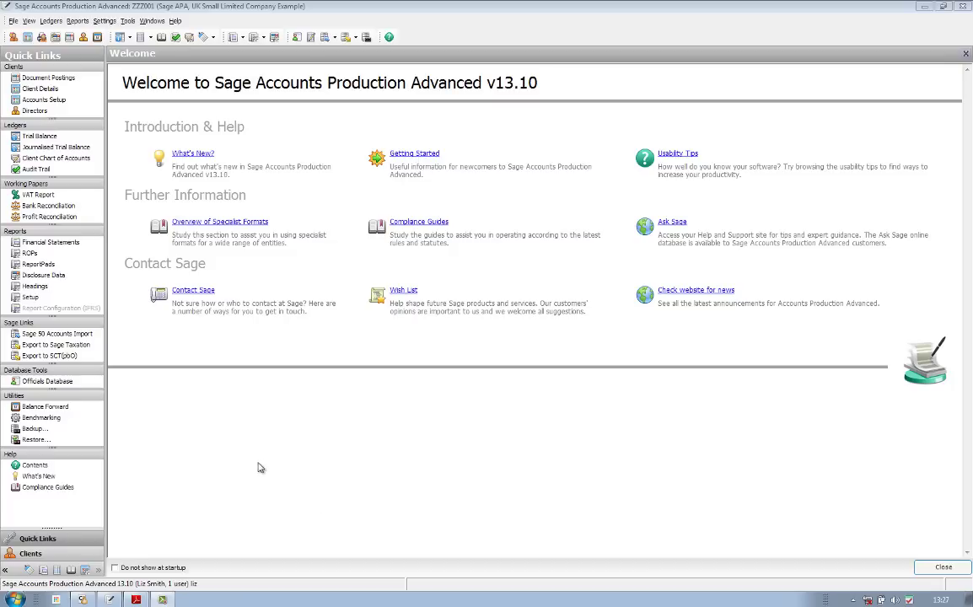
- Open the saved Company Accounts report for the year ended 31 December 2012 from the client's financial statements
left_click(58, 244)
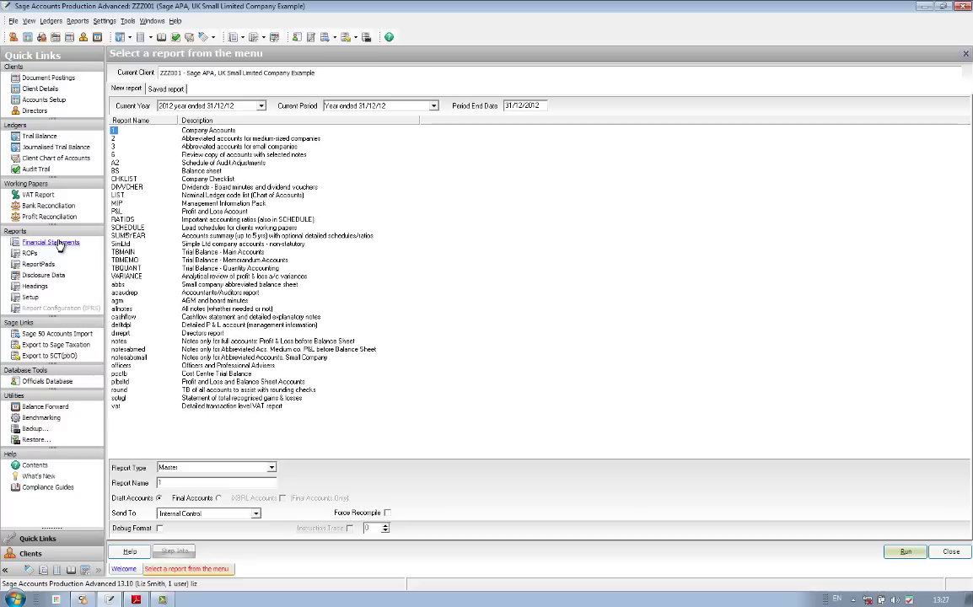
left_click(174, 90)
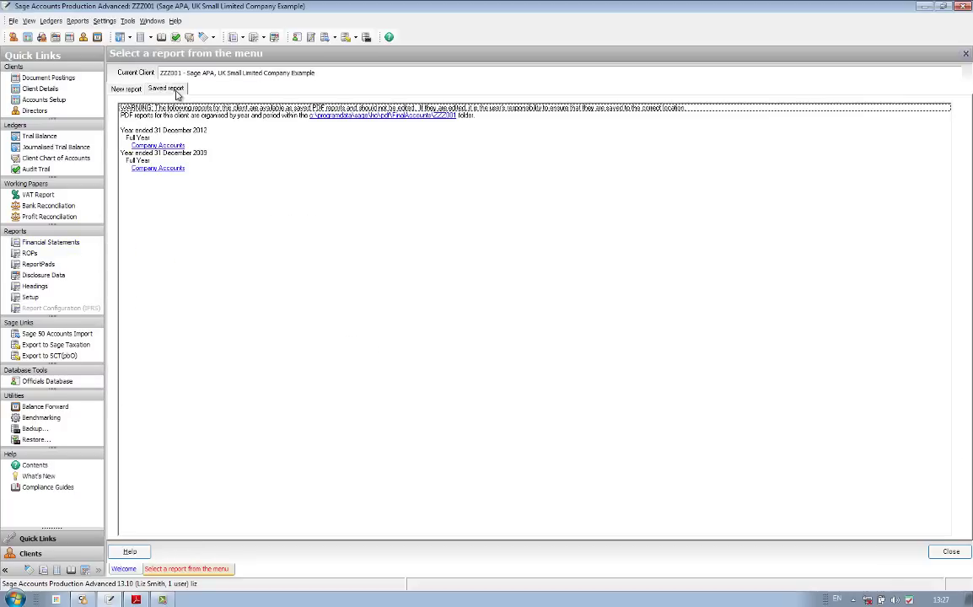
left_click(159, 145)
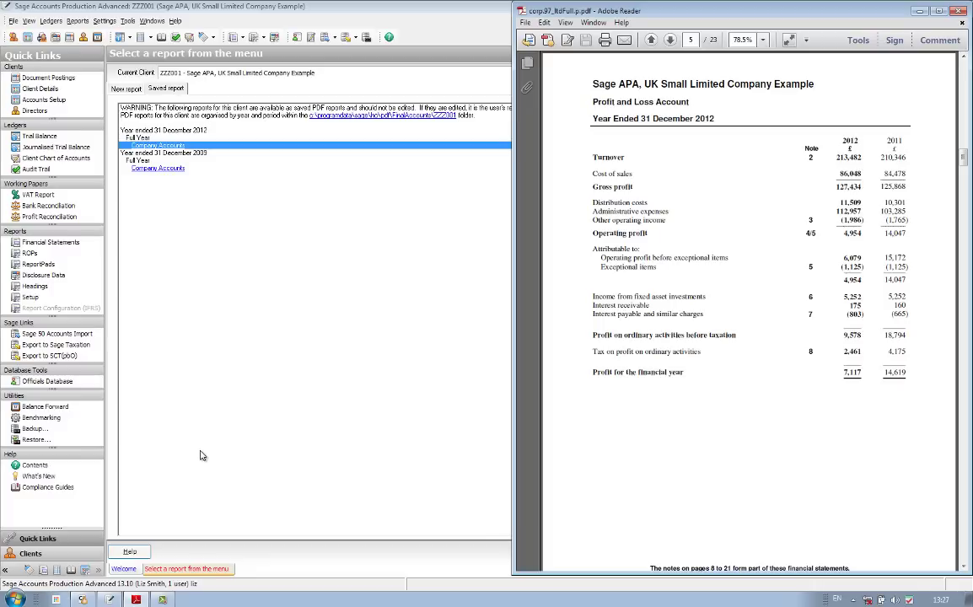
- View the saved Company Accounts report for the year ended 31 December 2009 and close it
key("Down")
key("Down")
key("Down")
key("Return")
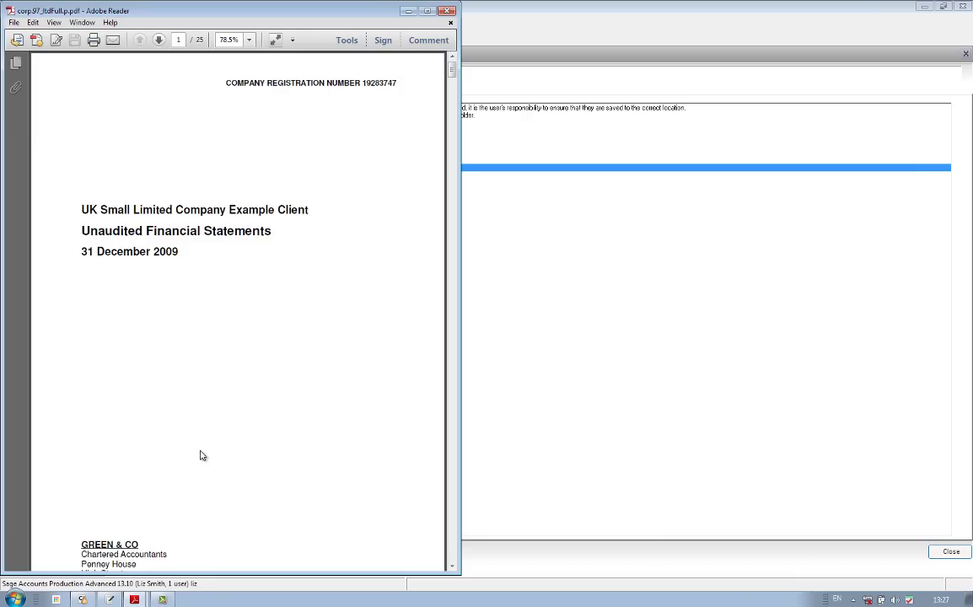
left_click(442, 15)
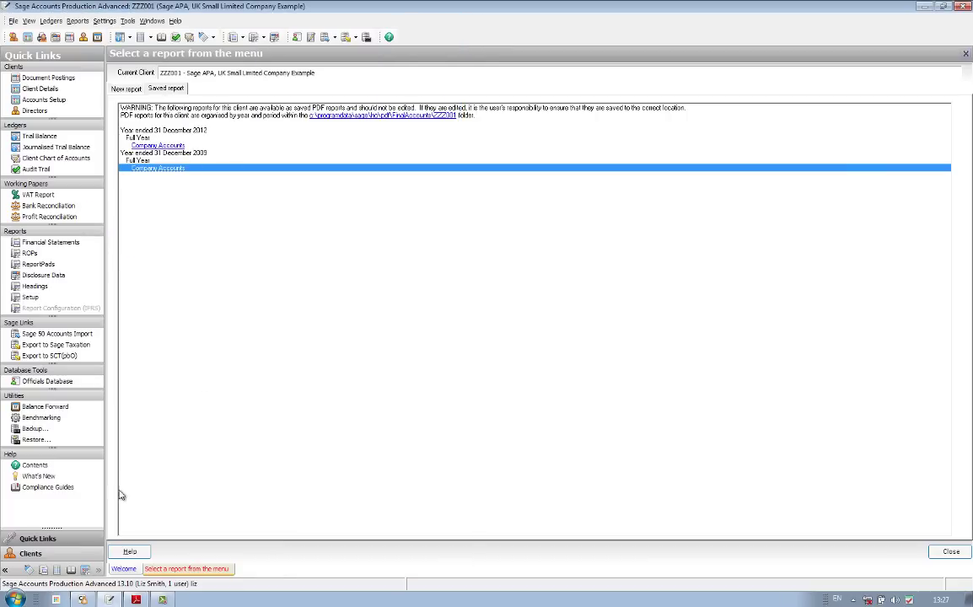
- Start exporting the client's accounts data with the Sage Corporation Tax (powered by ONESOURCE) export procedure
left_click(34, 356)
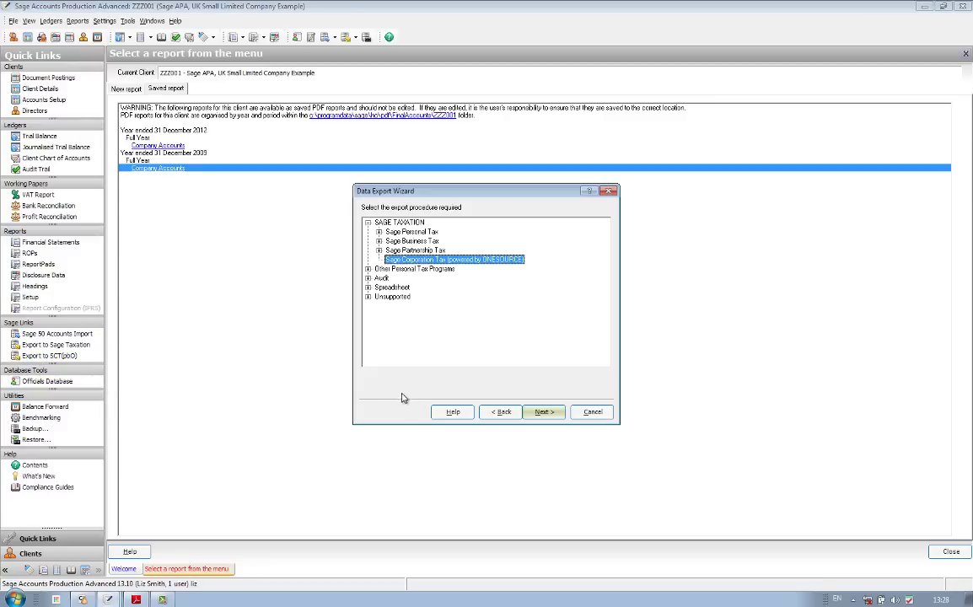
left_click(547, 412)
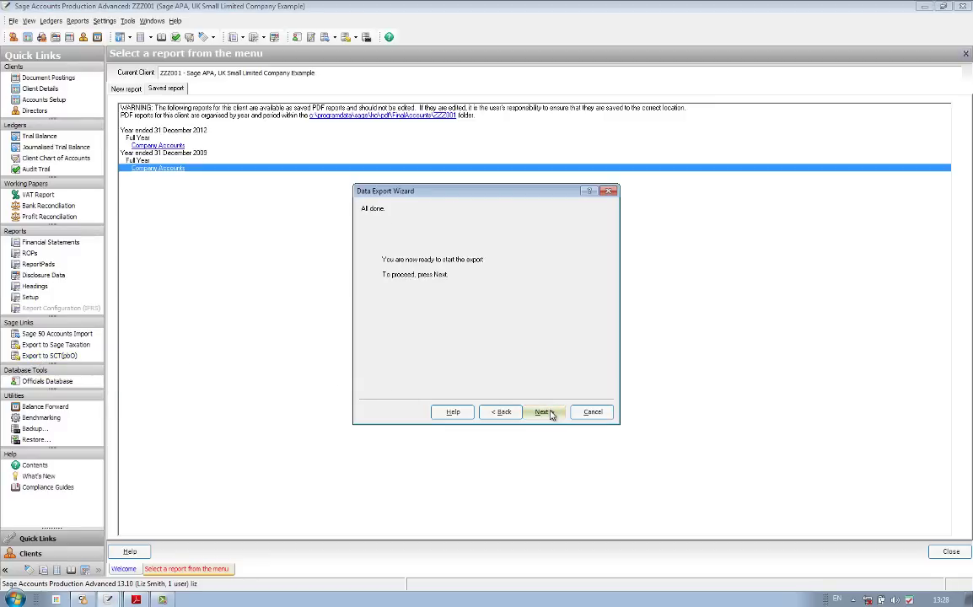
left_click(542, 412)
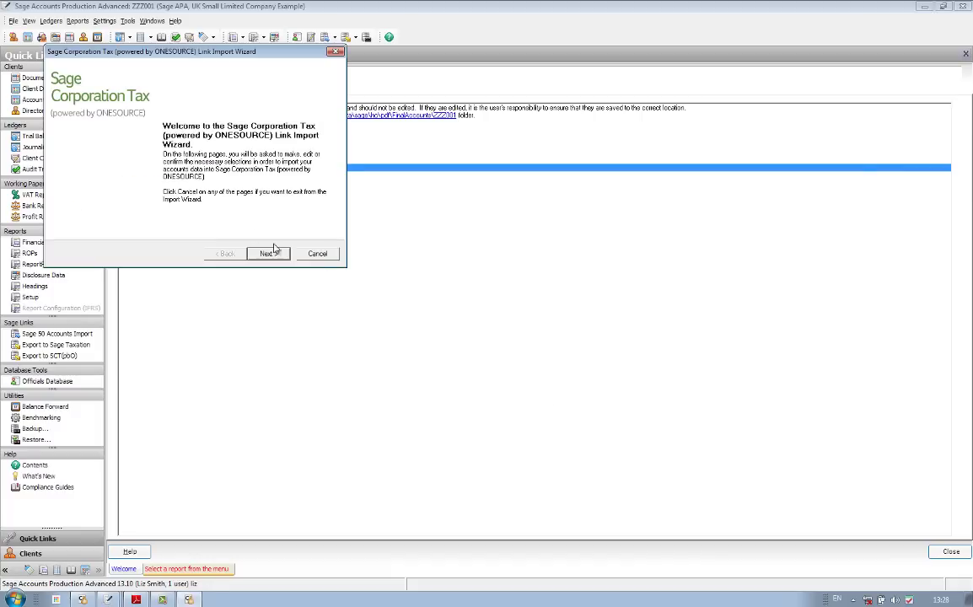
- Set the import to create a new client and keep the actual accounts dates without an override
left_click(268, 254)
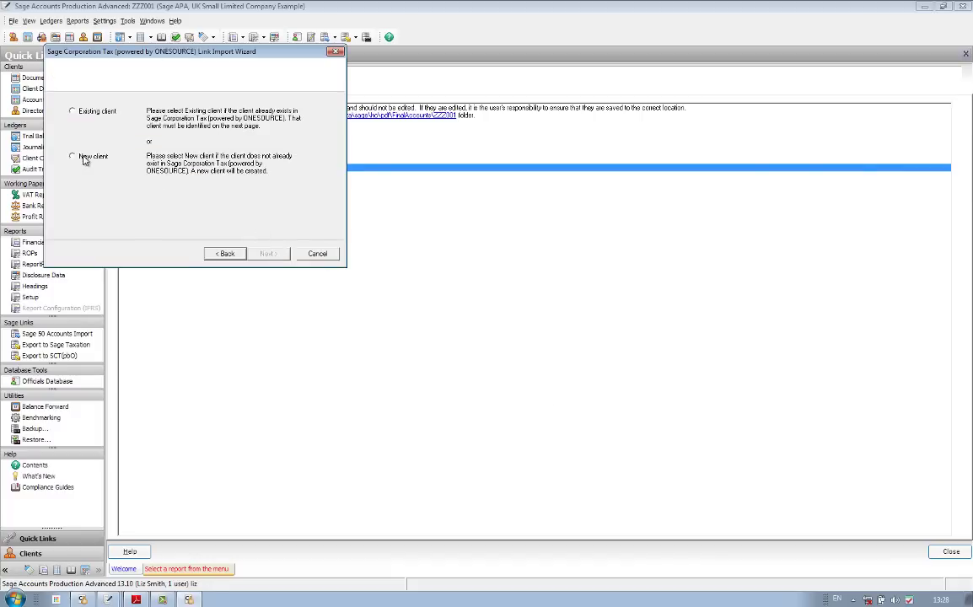
left_click(89, 115)
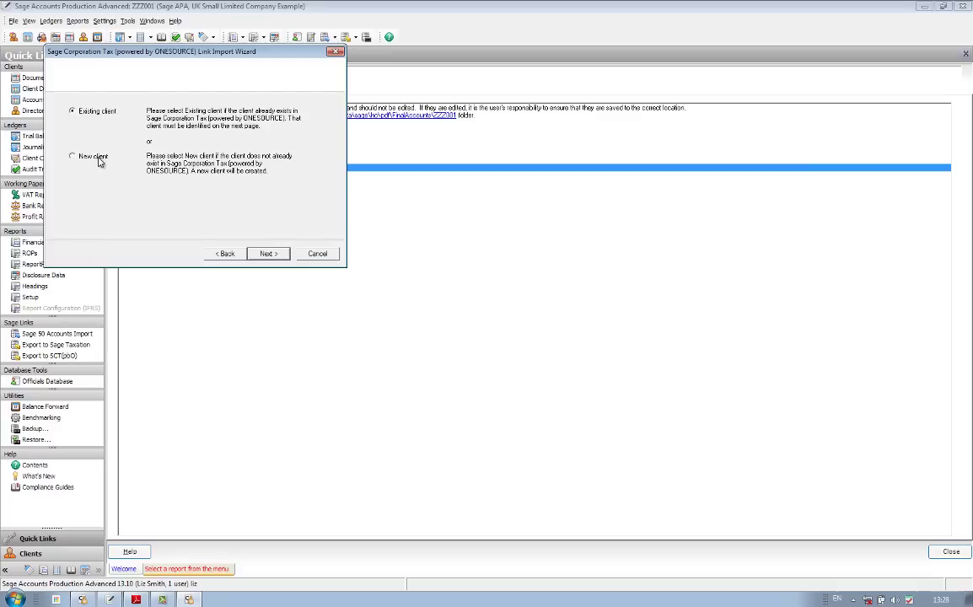
left_click(93, 156)
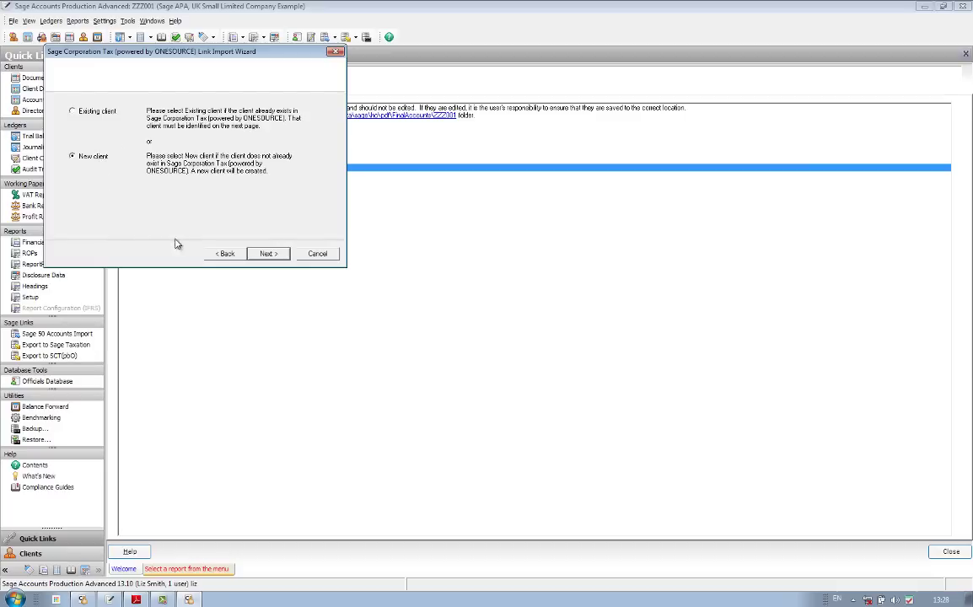
left_click(268, 254)
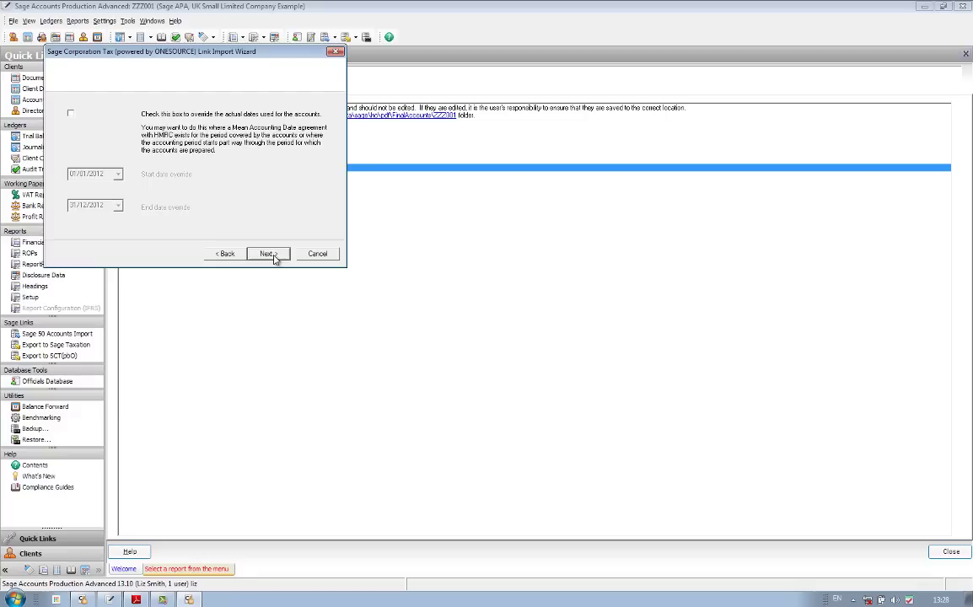
left_click(268, 254)
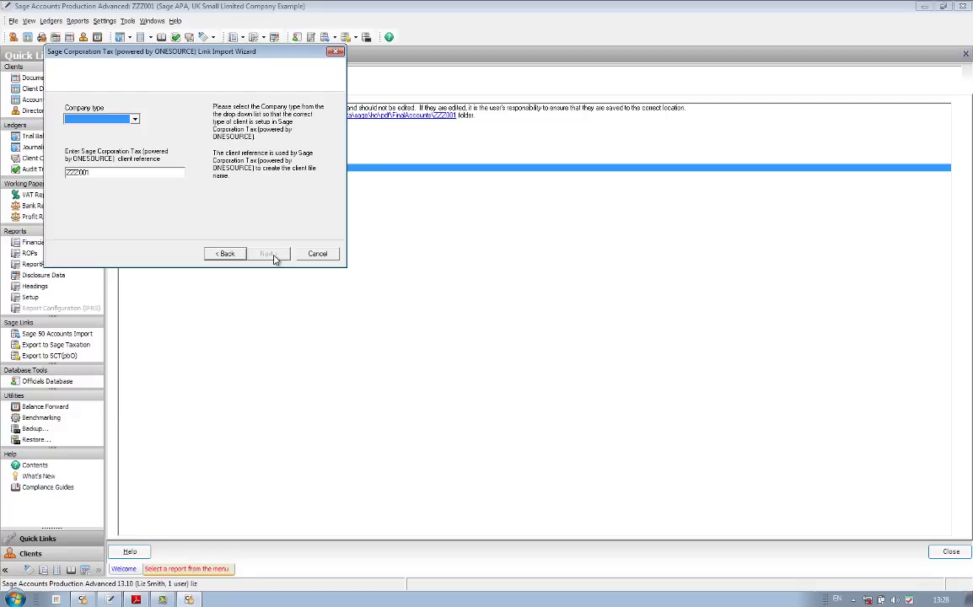
- Set the company type to Trading and add a suffix to the proposed Sage Corporation Tax client reference
left_click(127, 119)
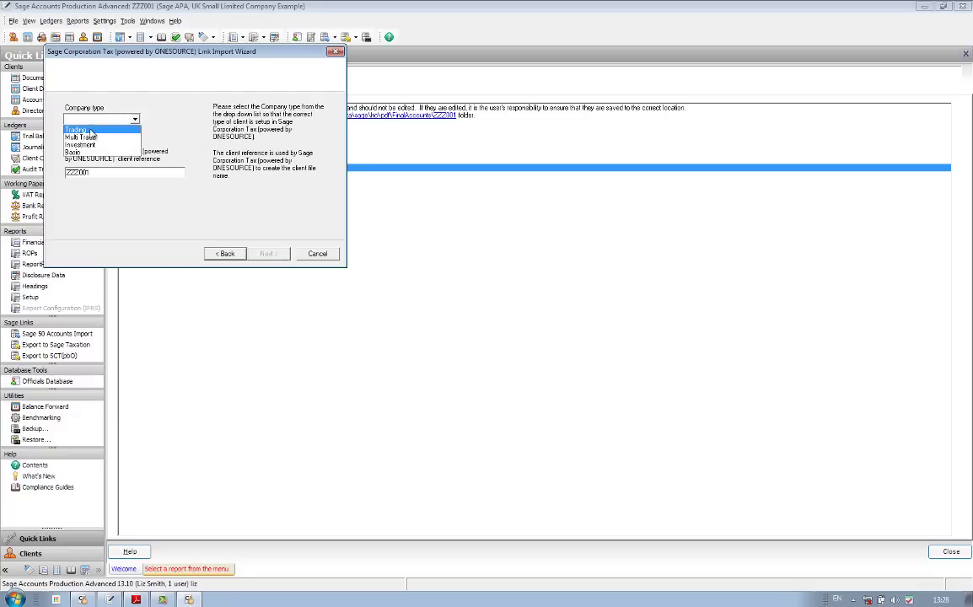
left_click(85, 128)
left_click(101, 172)
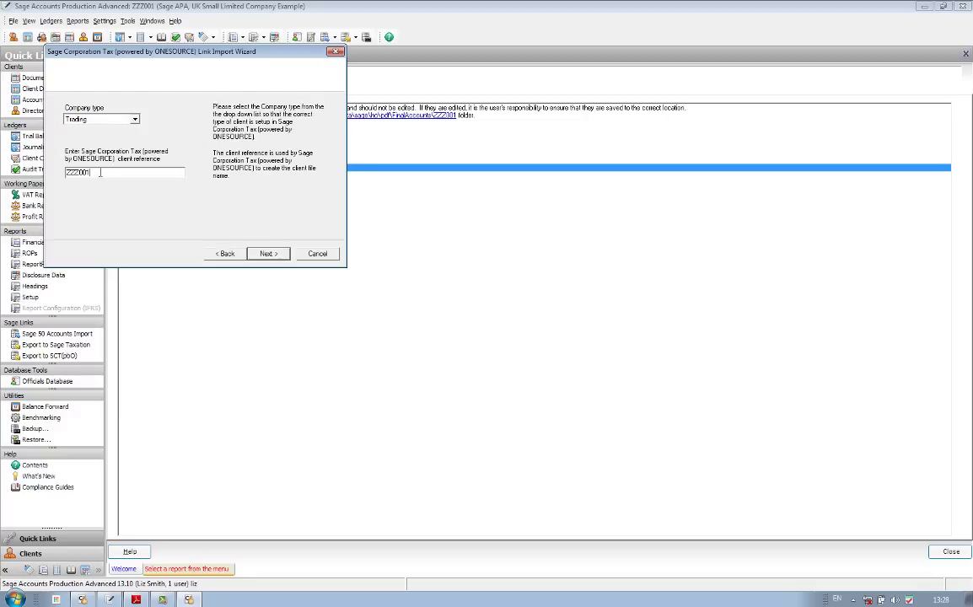
type("ltd")
left_click(262, 252)
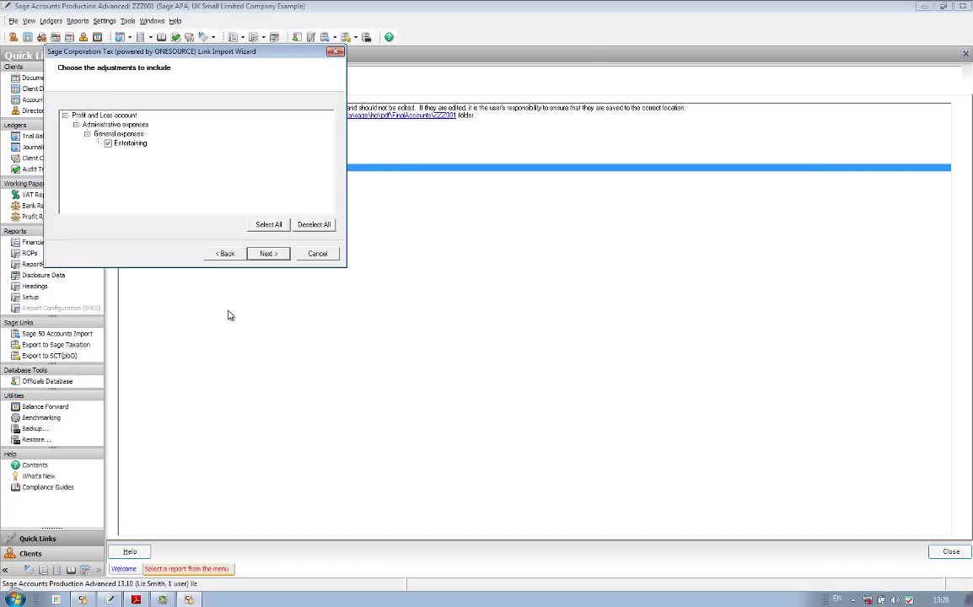
- Accept the Entertaining adjustment and the preselected schedules, and finish the import into Sage Corporation Tax
left_click(268, 254)
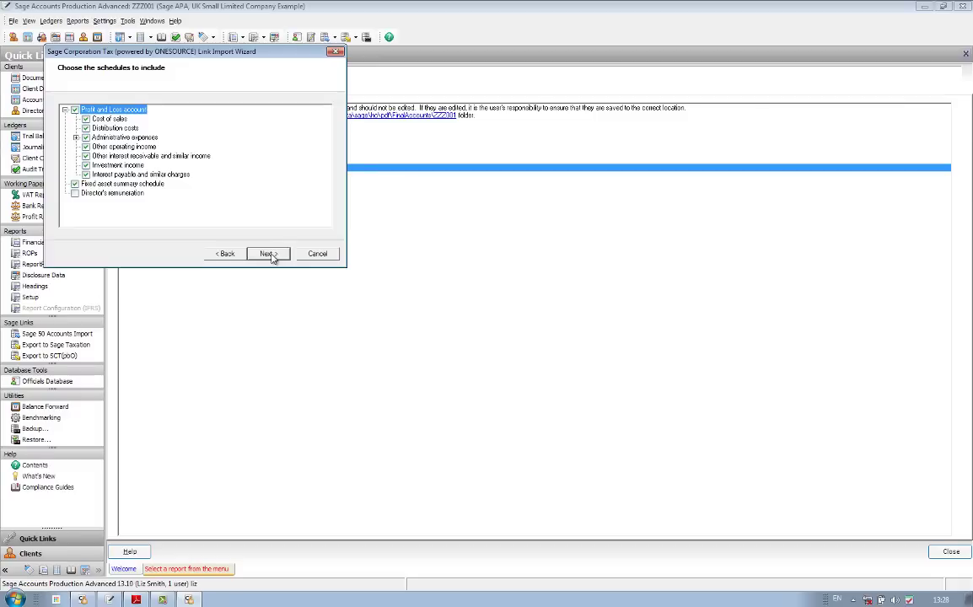
left_click(268, 254)
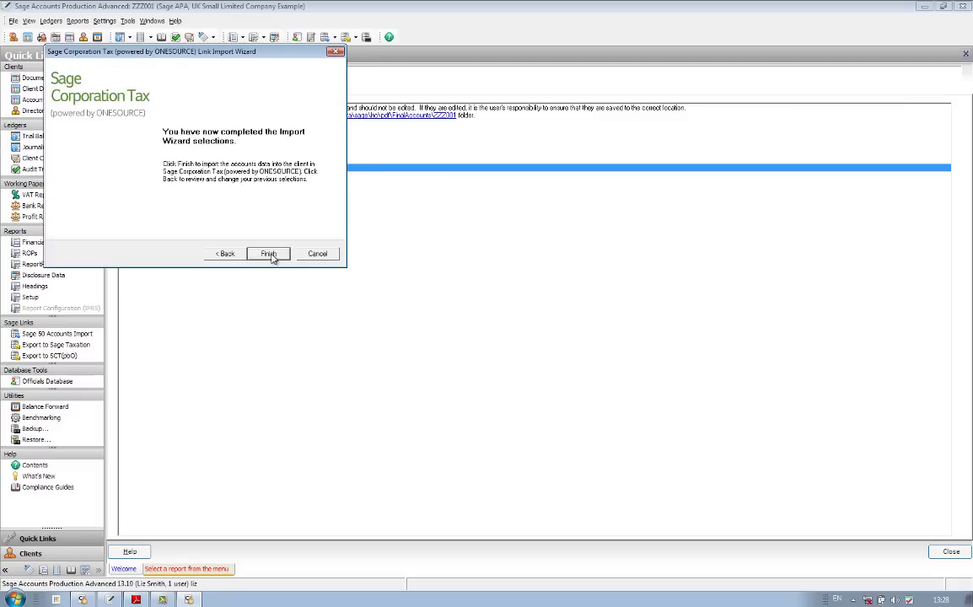
left_click(269, 254)
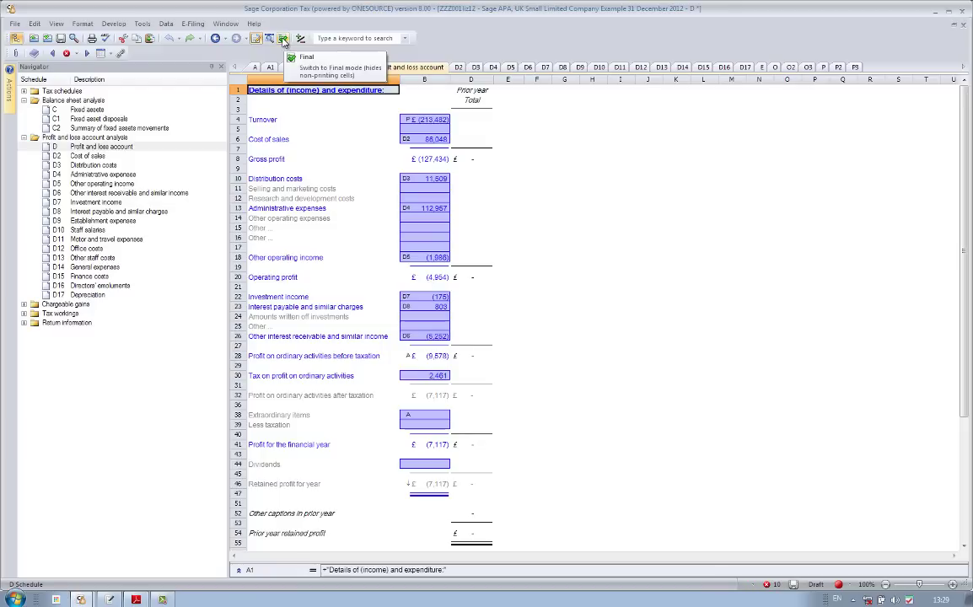
- Switch the Profit and loss account schedule to Final mode and compare it side by side with the 2012 accounts PDF
left_click(283, 39)
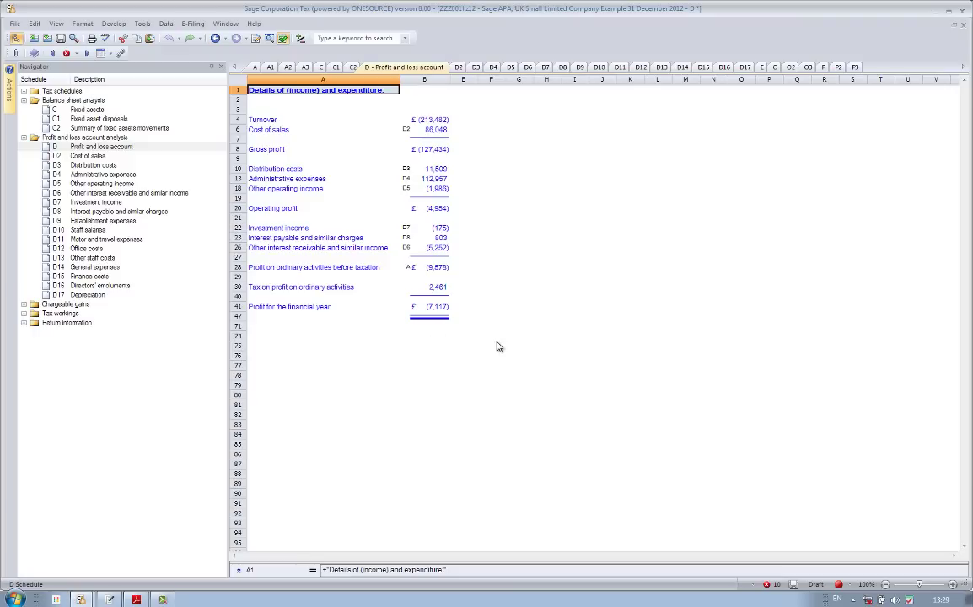
left_click(949, 12)
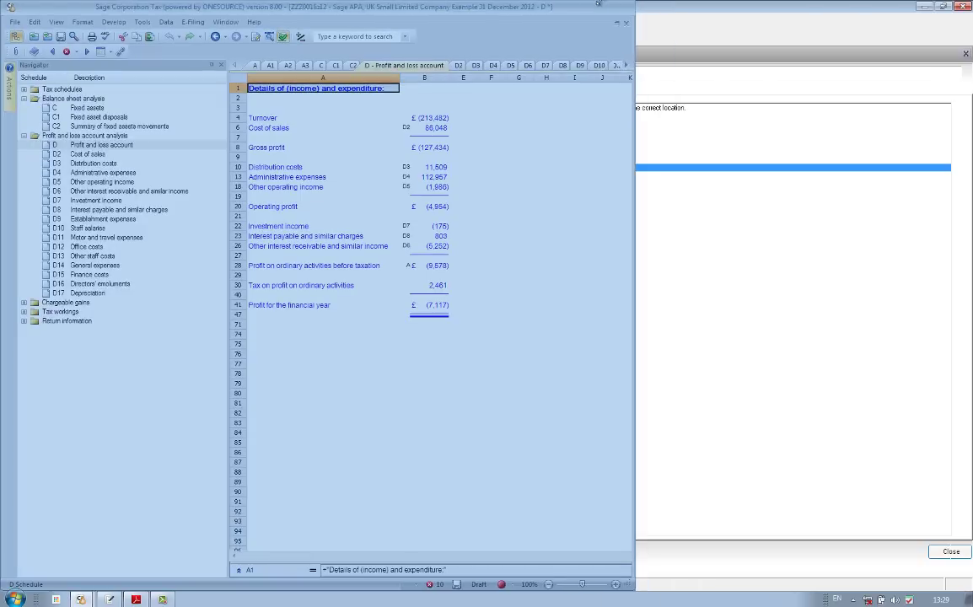
left_click_drag(599, 3, 545, 15)
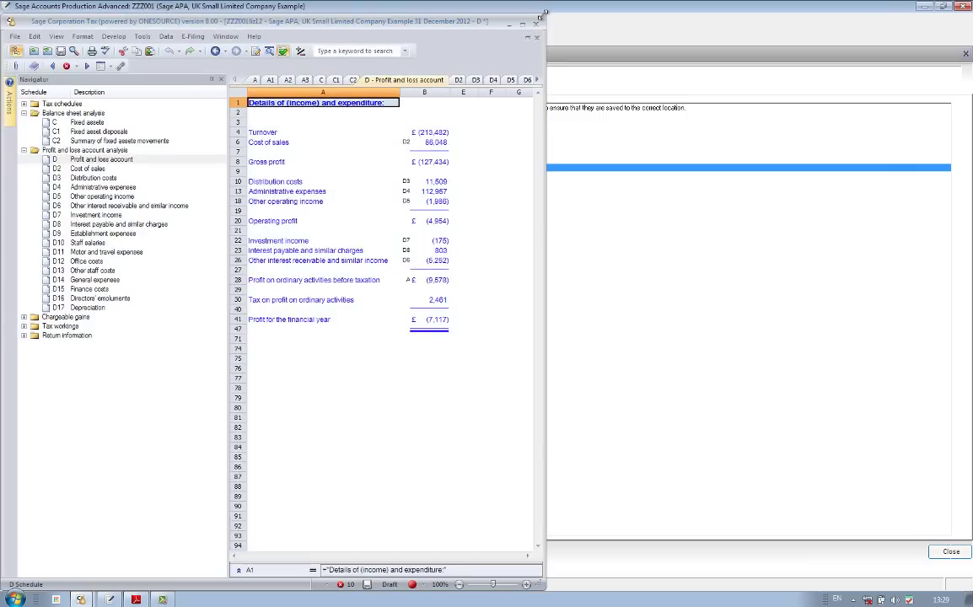
left_click(925, 10)
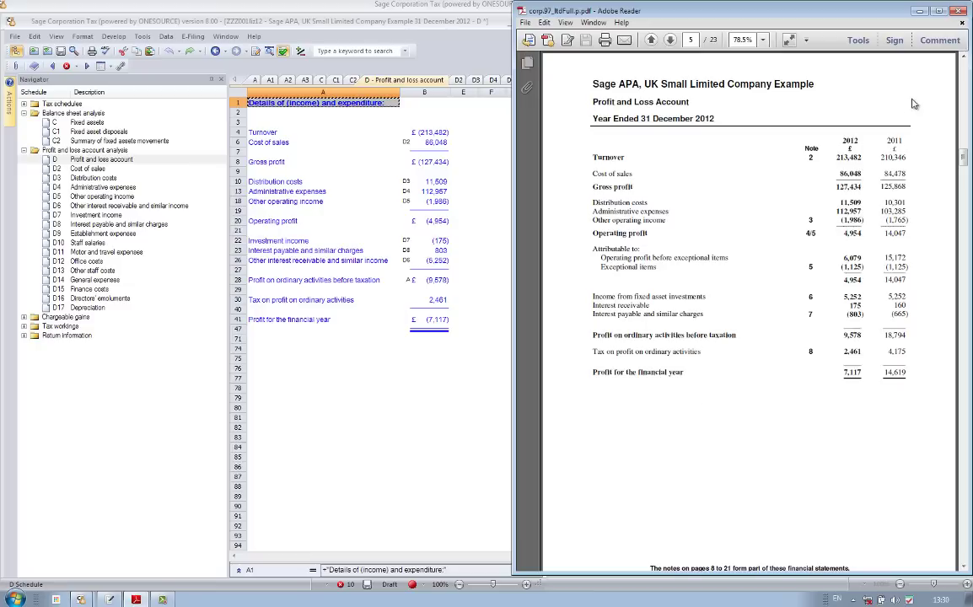
left_click(922, 12)
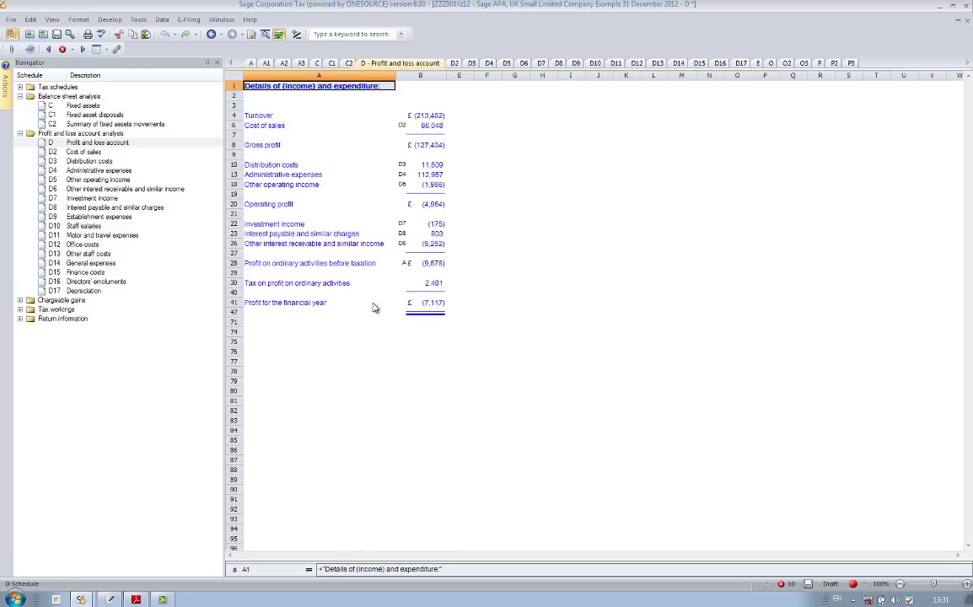
- Examine the profit and loss breakdown schedules one by one, from Cost of sales (D2) through Office costs (D12)
left_click(403, 126)
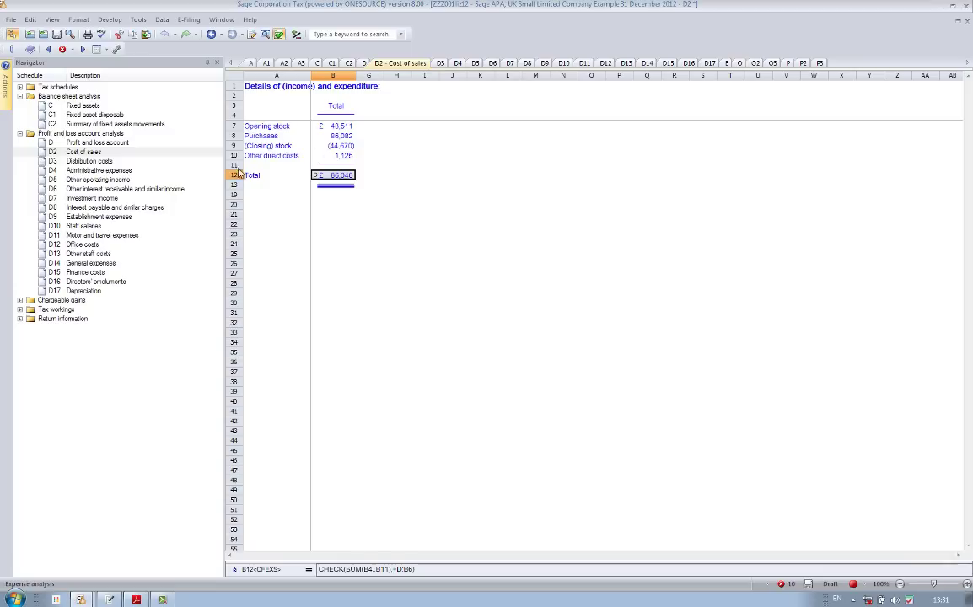
left_click(96, 162)
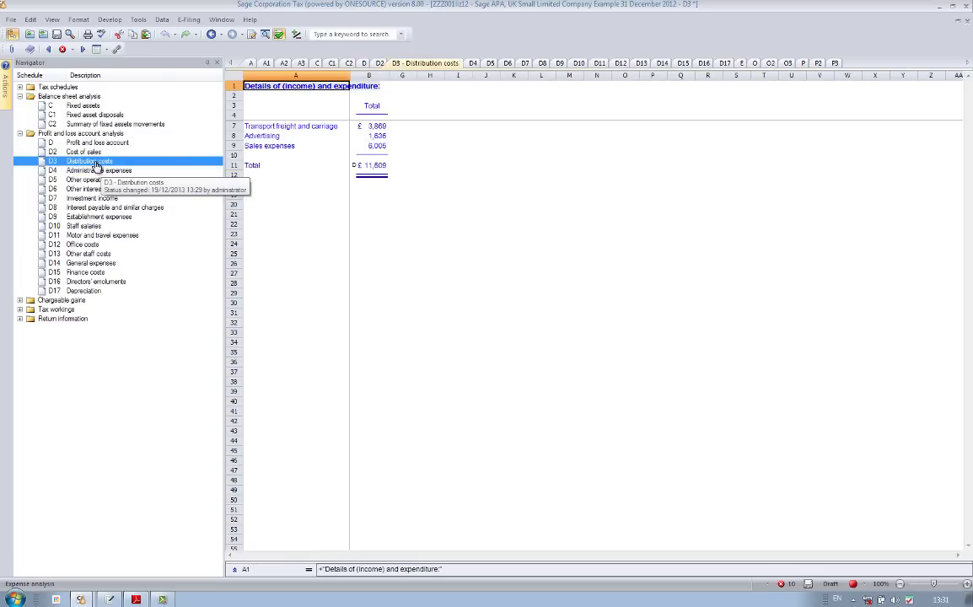
left_click(99, 172)
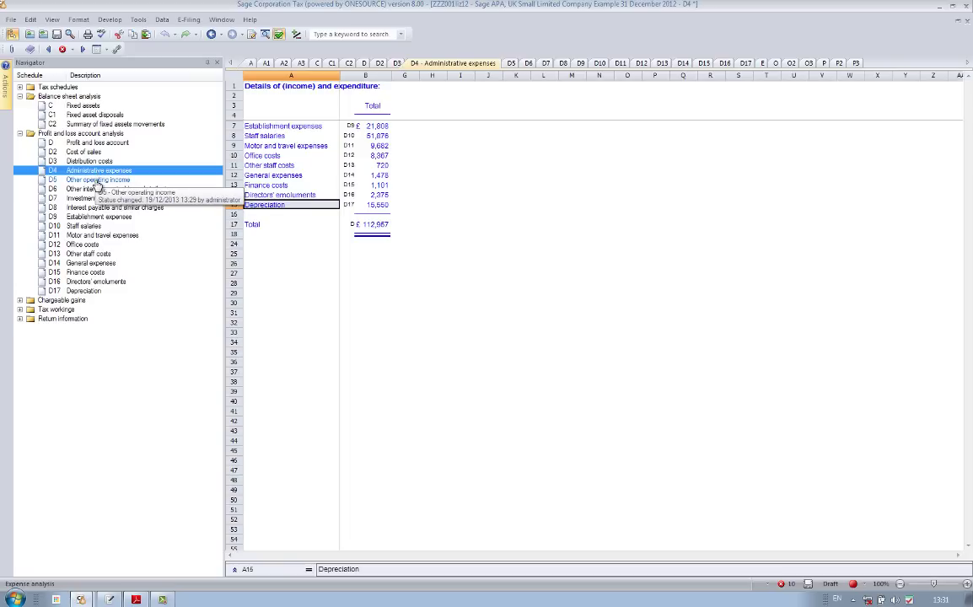
left_click(97, 182)
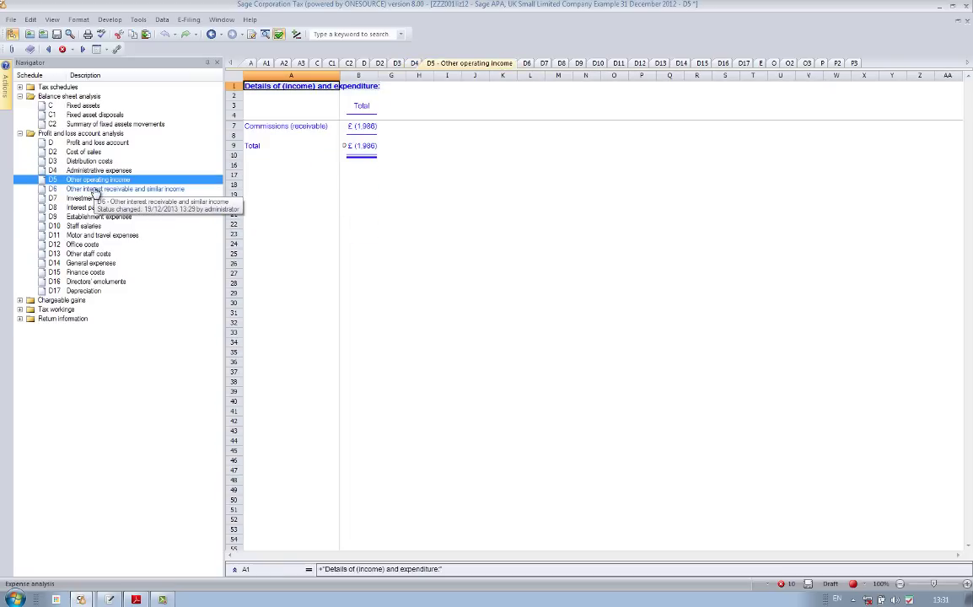
left_click(95, 190)
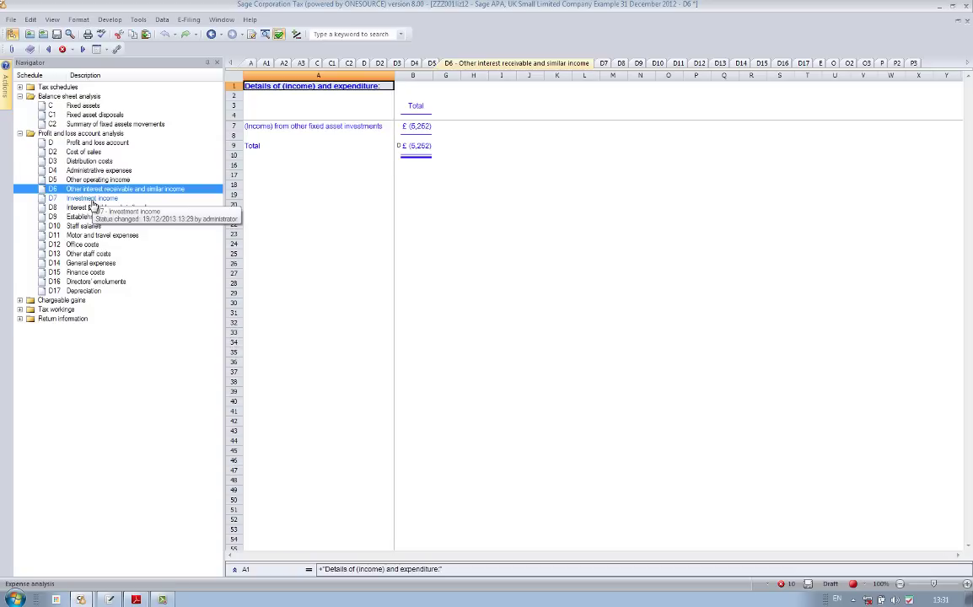
left_click(93, 201)
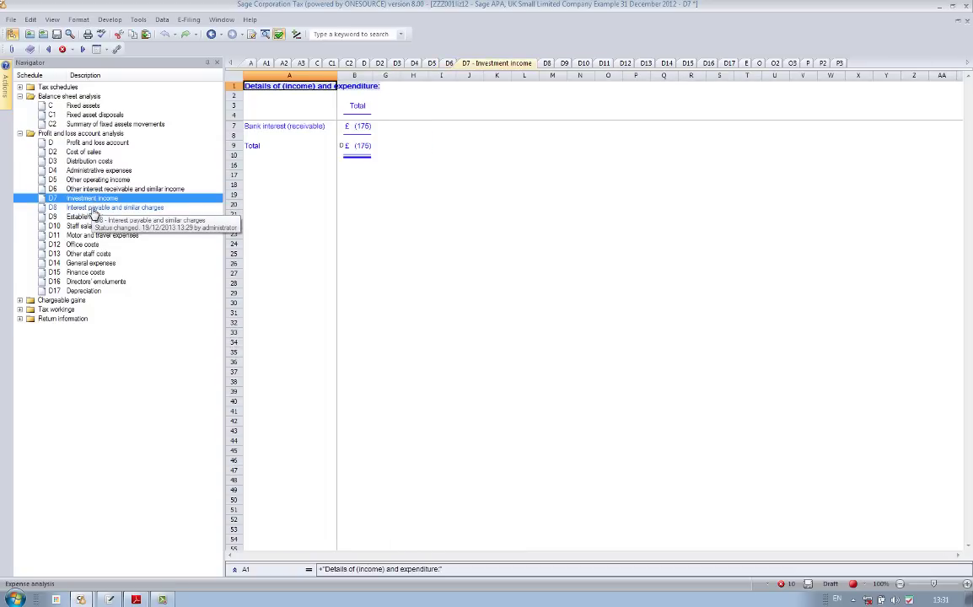
left_click(93, 211)
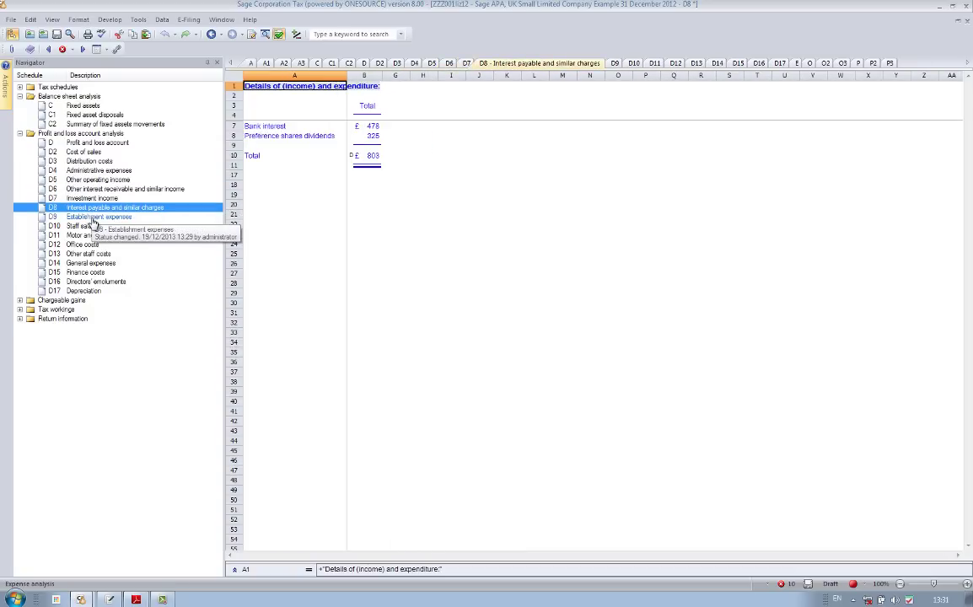
left_click(93, 218)
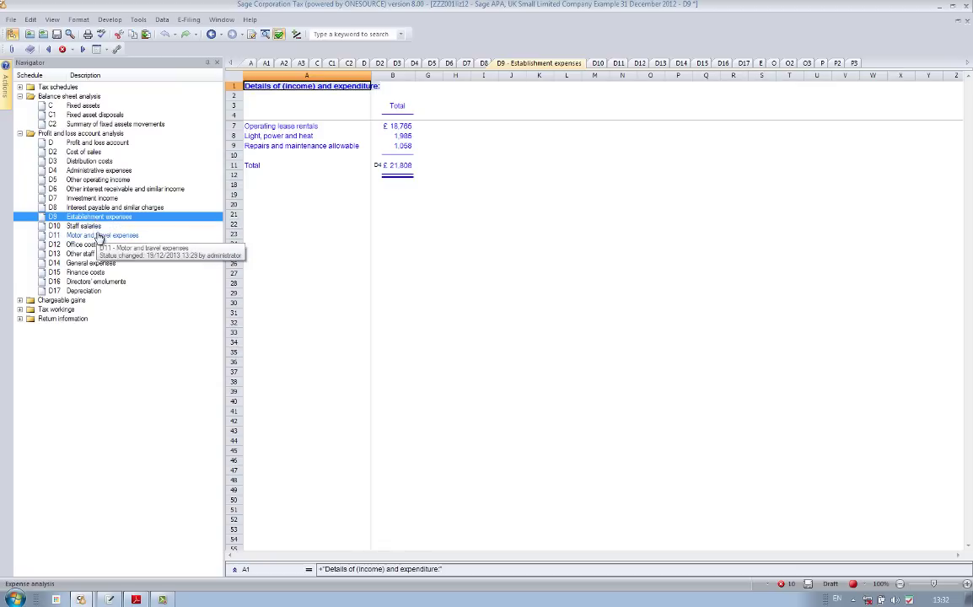
left_click(93, 228)
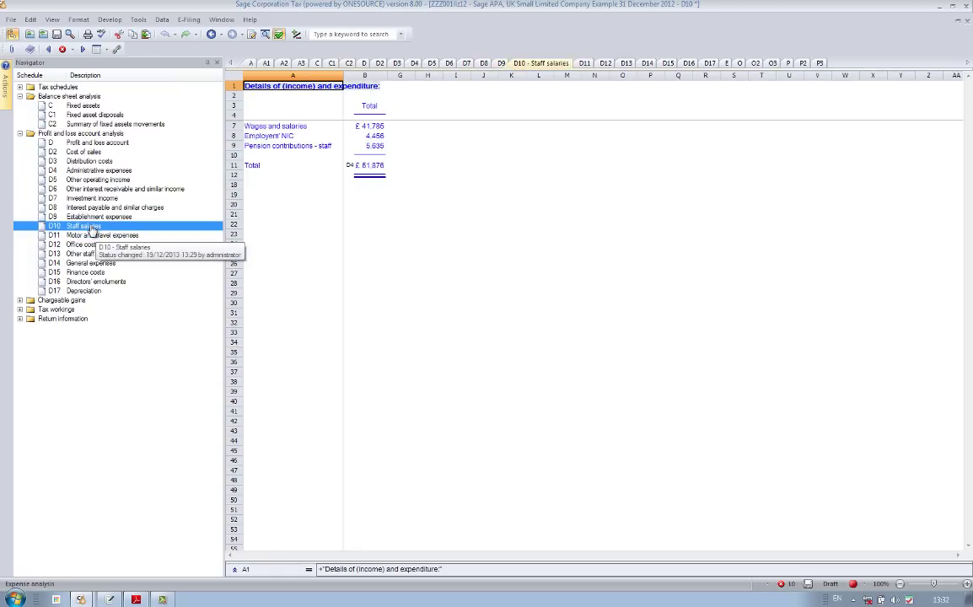
left_click(92, 238)
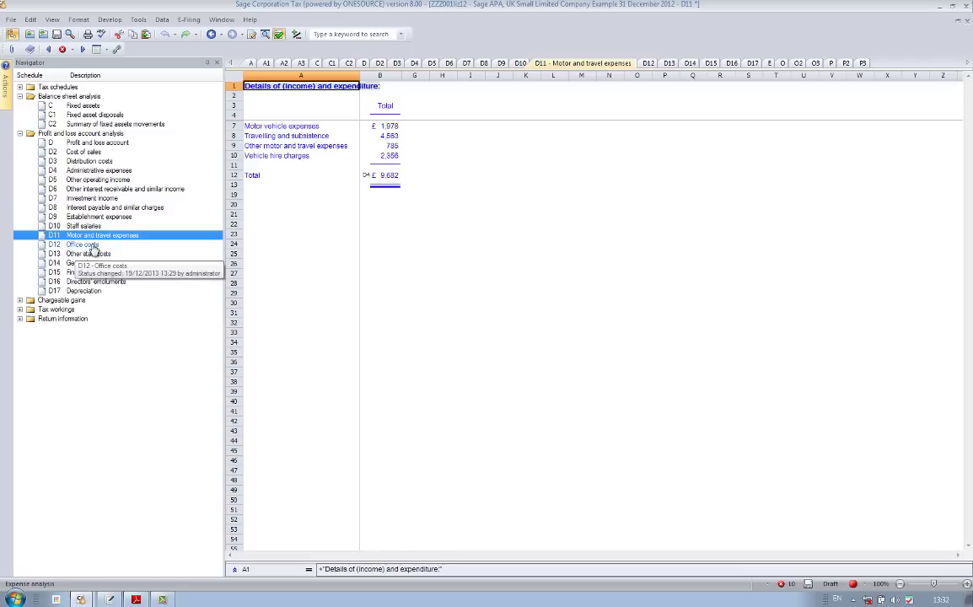
left_click(92, 246)
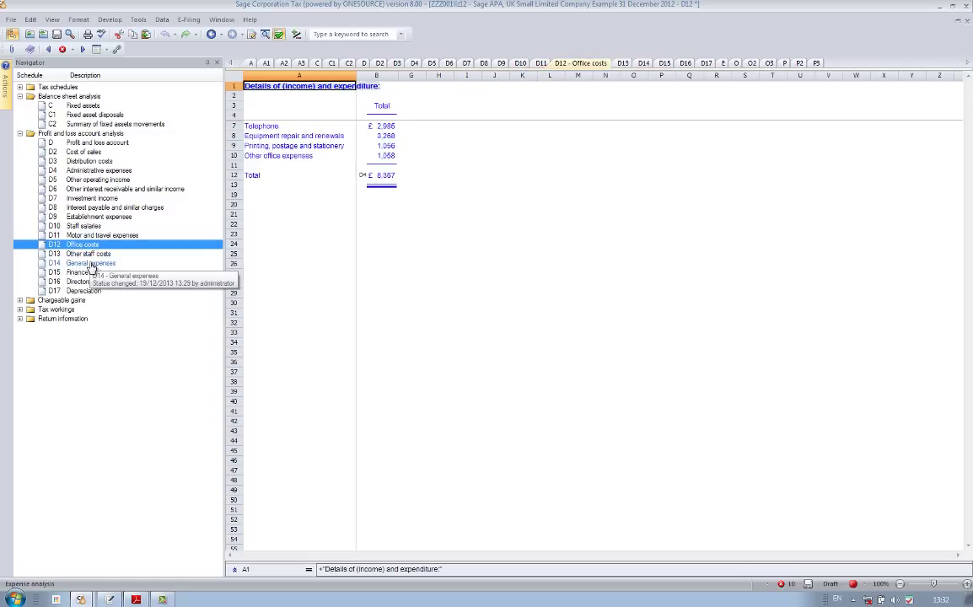
- In the General expenses schedule, switch to Data Entry mode and enter 500 as the disallowable amount for Laundry and cleaning
left_click(92, 265)
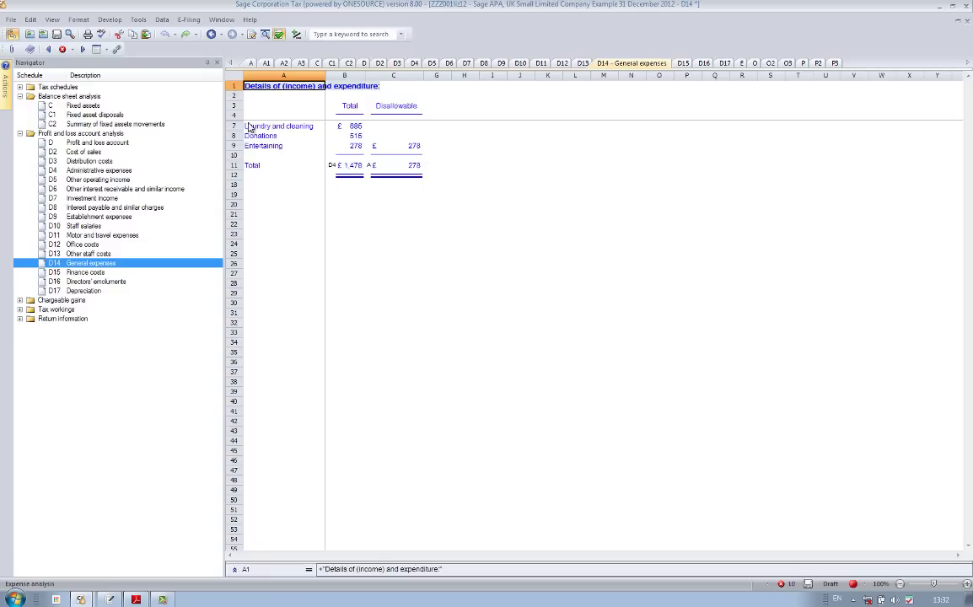
left_click(251, 33)
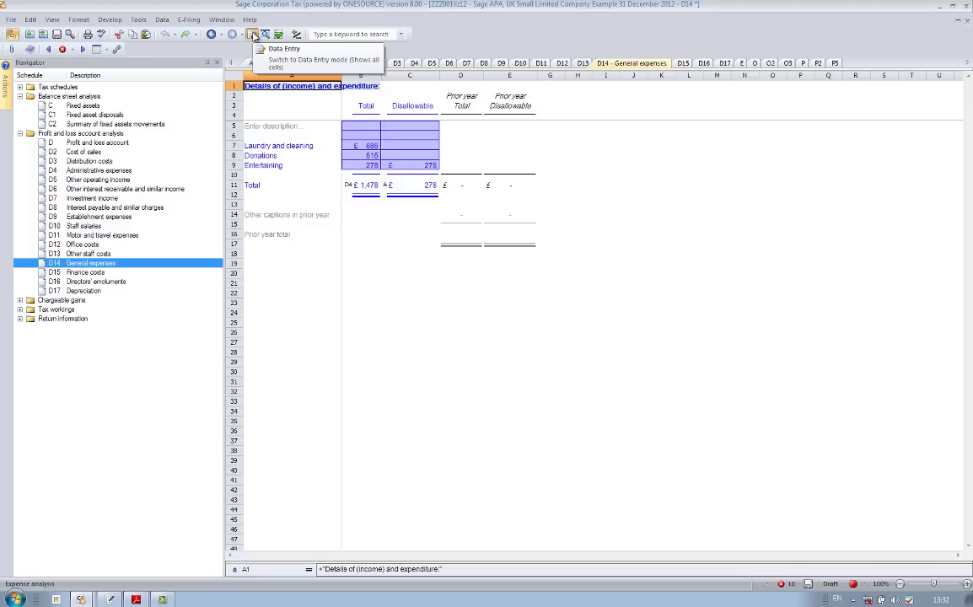
left_click(410, 146)
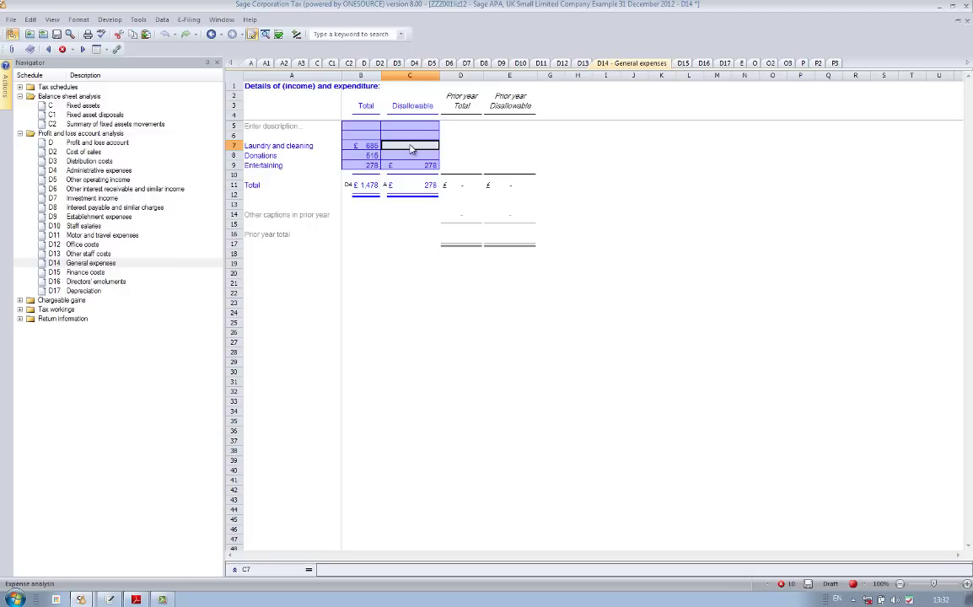
type("600")
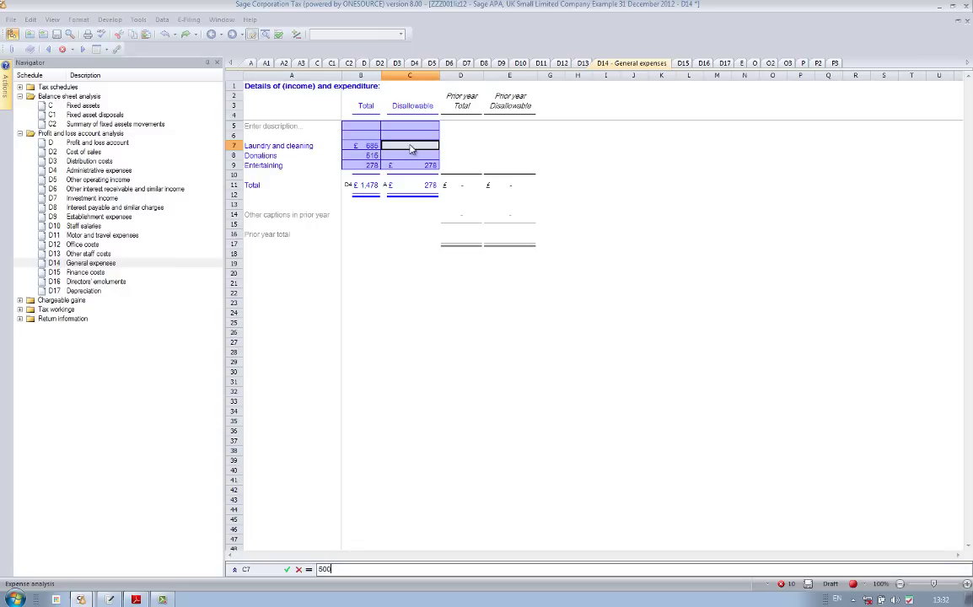
key("Return")
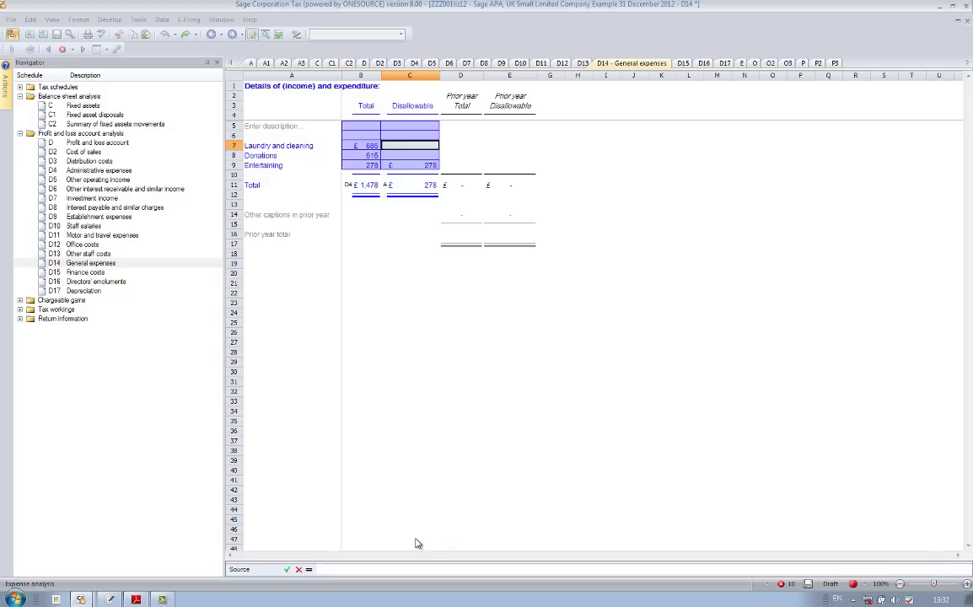
key("Return")
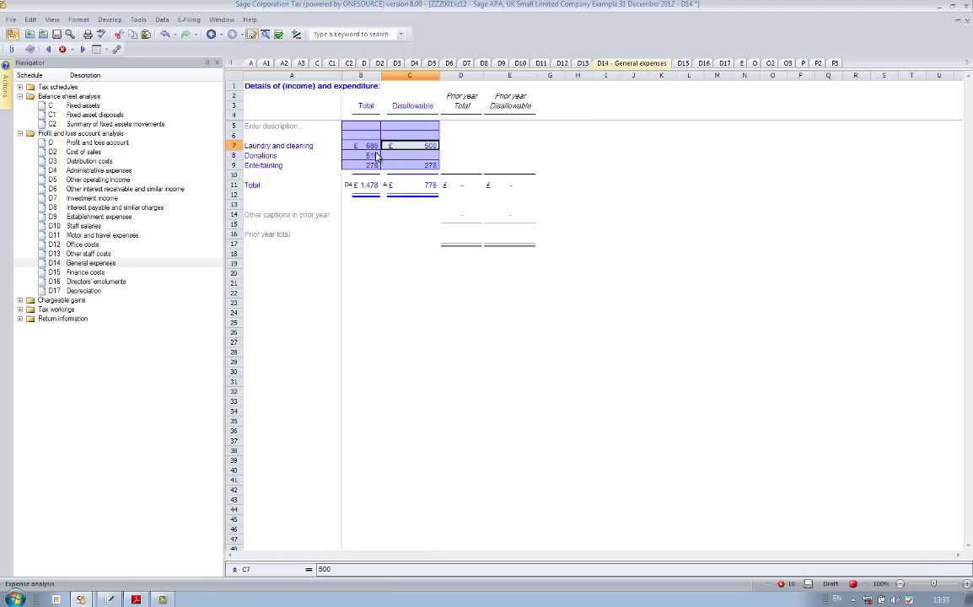
- Review the Directors' emoluments and Depreciation schedules, and follow the disposal profit/loss link to the Fixed asset disposals schedule
left_click(82, 273)
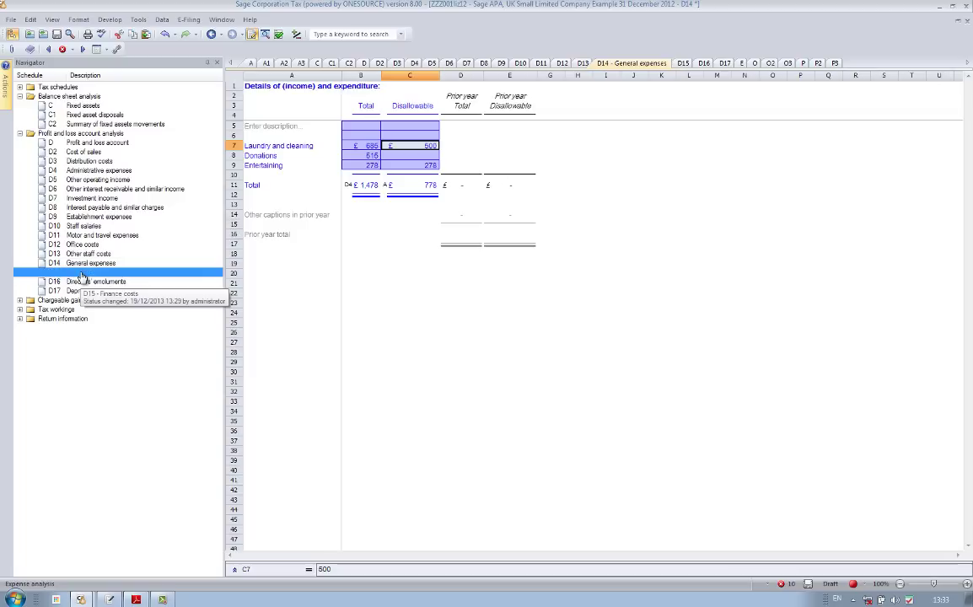
left_click(80, 281)
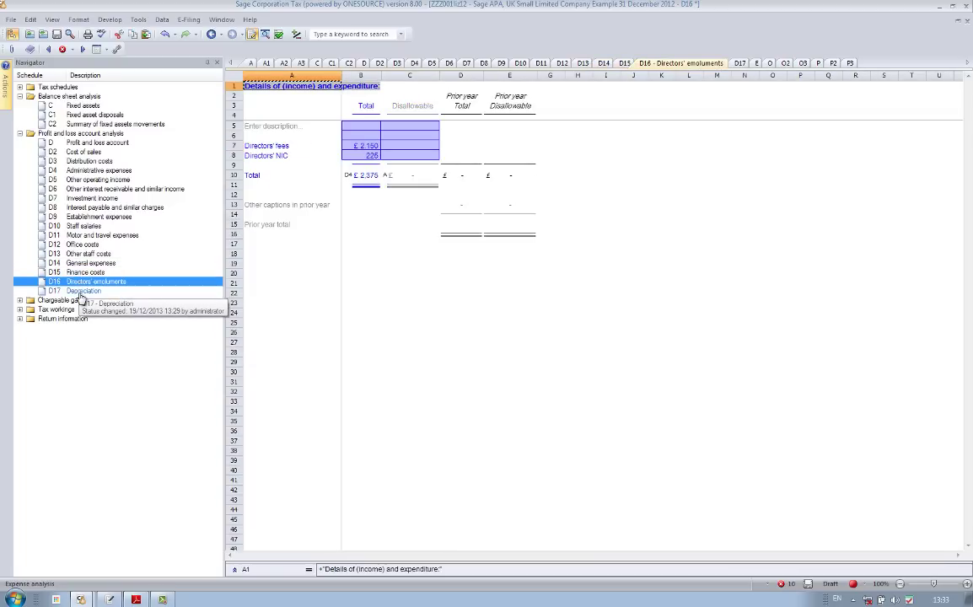
left_click(81, 290)
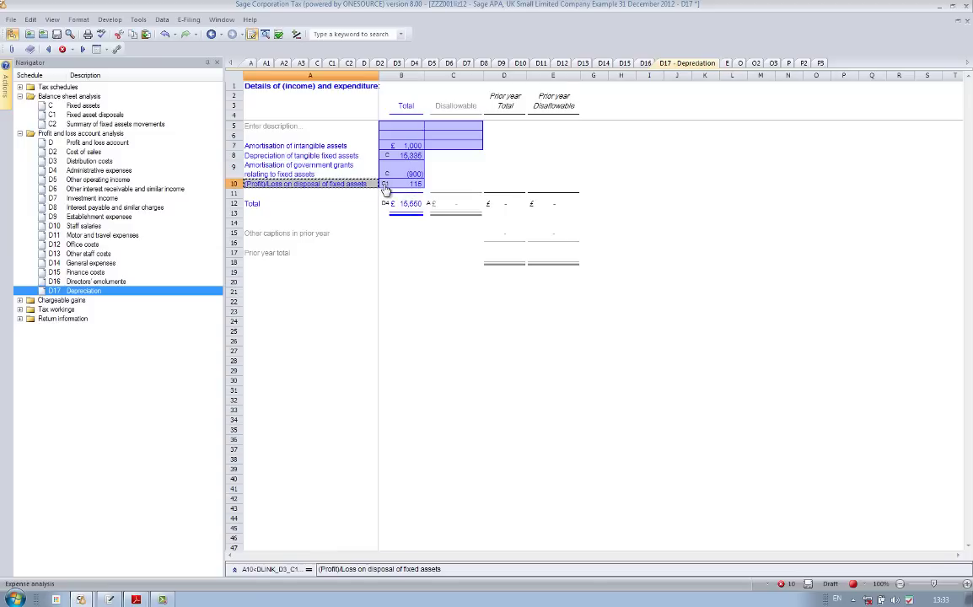
left_click(384, 184)
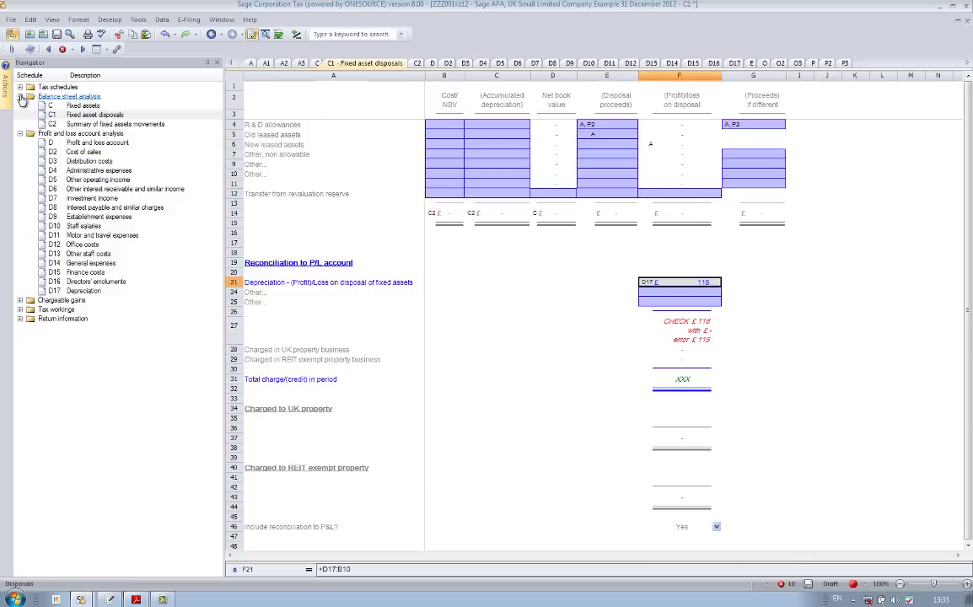
- Examine the Fixed assets and Summary of fixed assets movements schedules in both Data Entry and Final modes
left_click(95, 142)
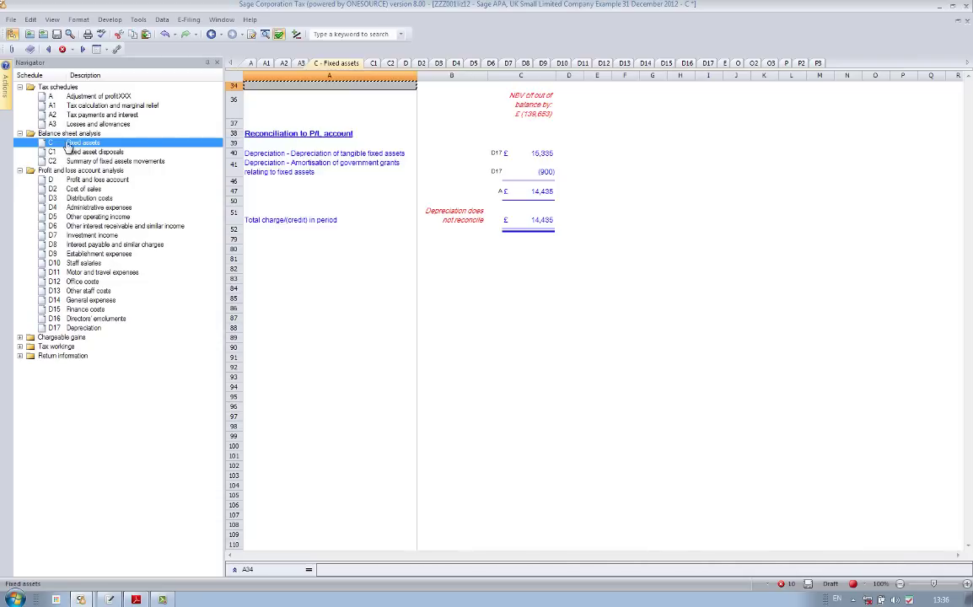
left_click(251, 35)
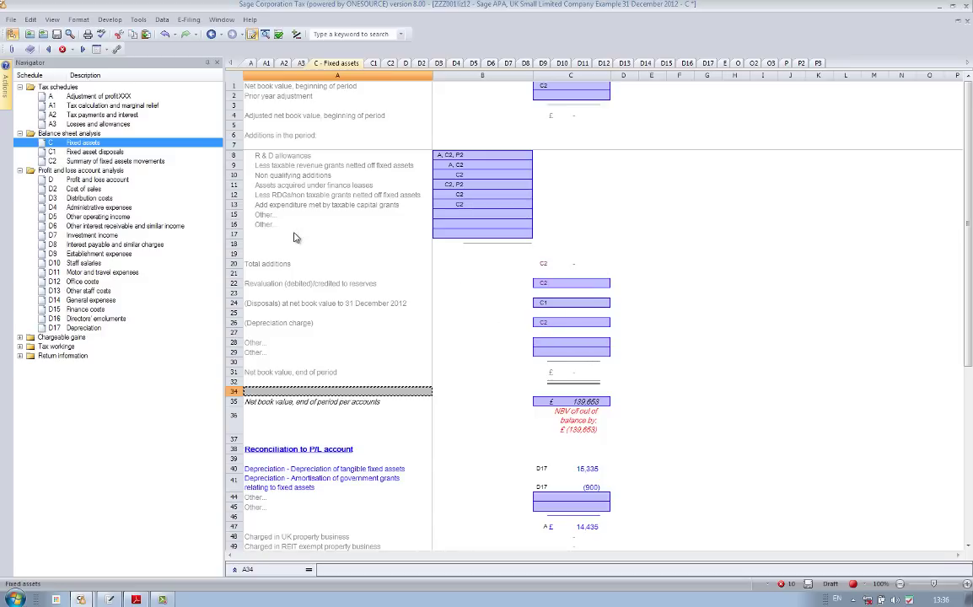
left_click(84, 161)
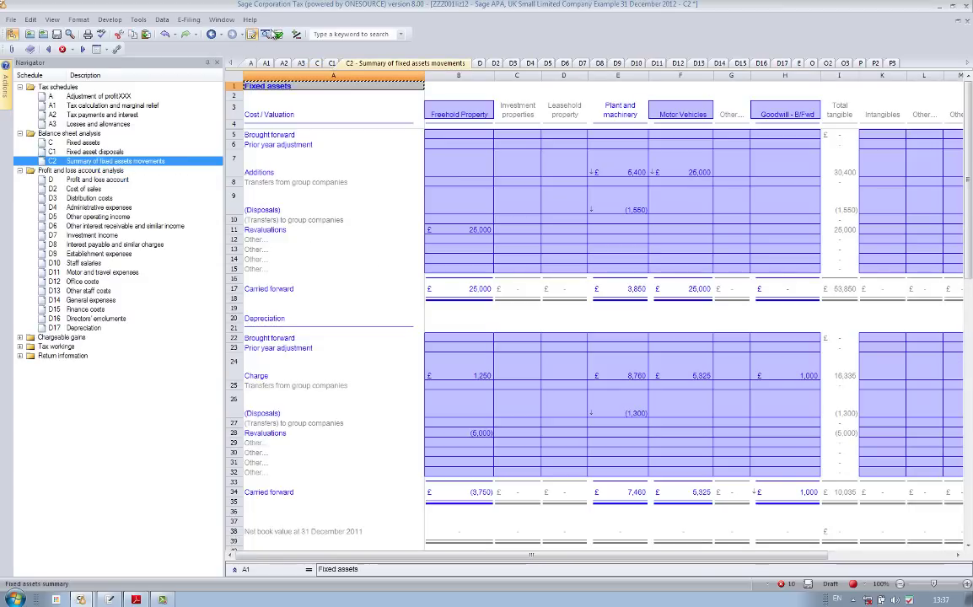
left_click(279, 35)
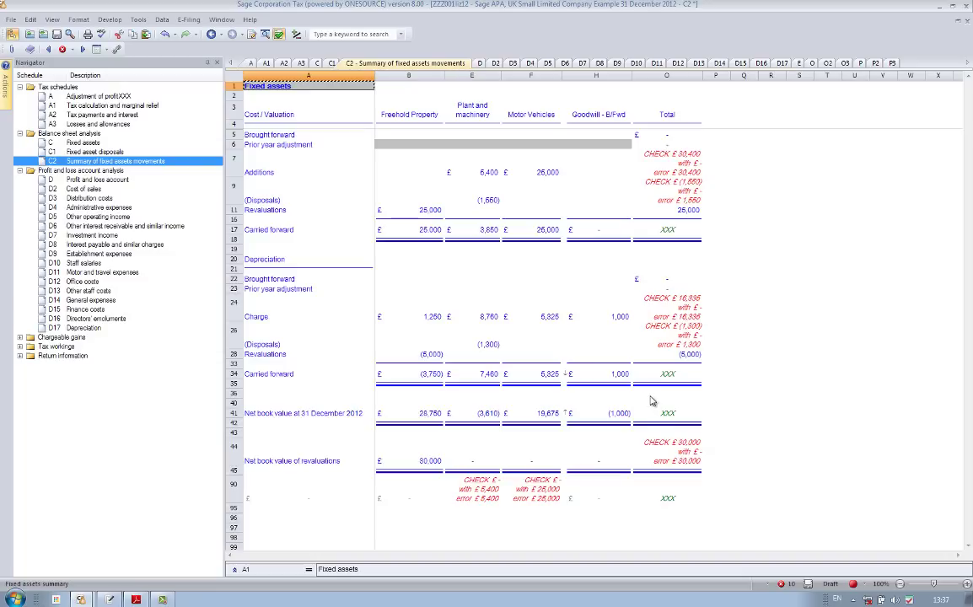
left_click(318, 64)
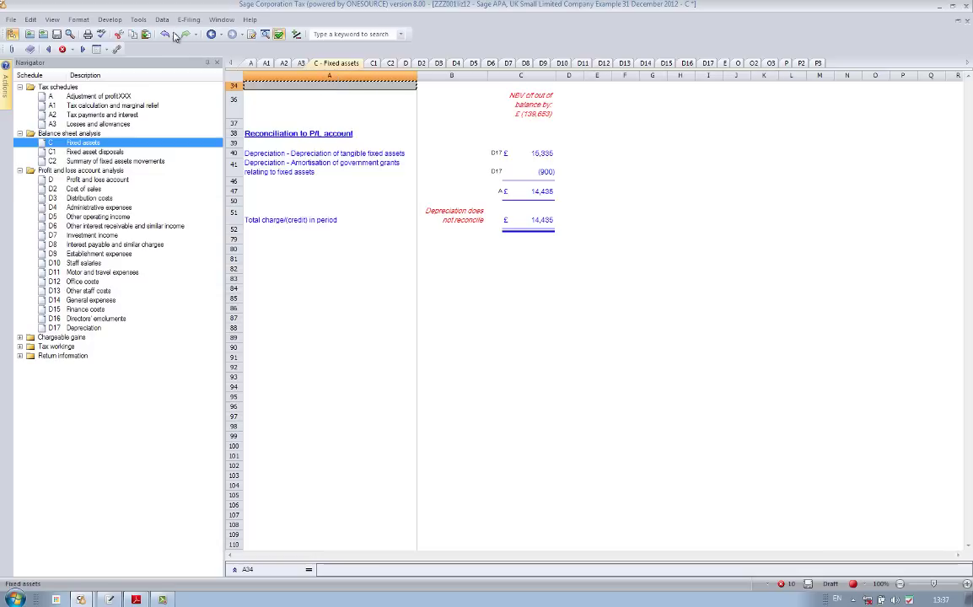
- Look through the available capital allowance schedules and add the Allowances - Plant pool schedule
left_click(110, 20)
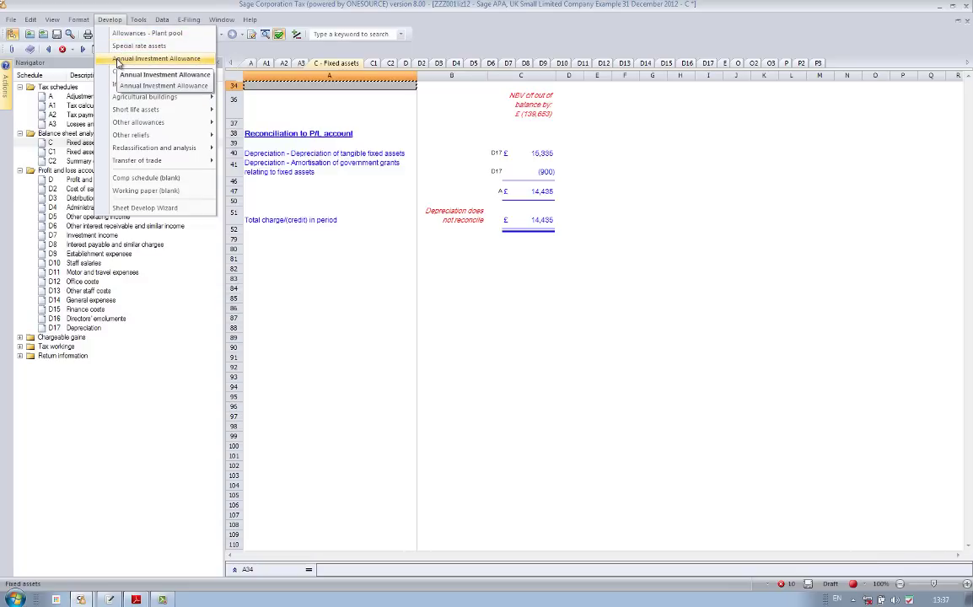
mouse_move(117, 74)
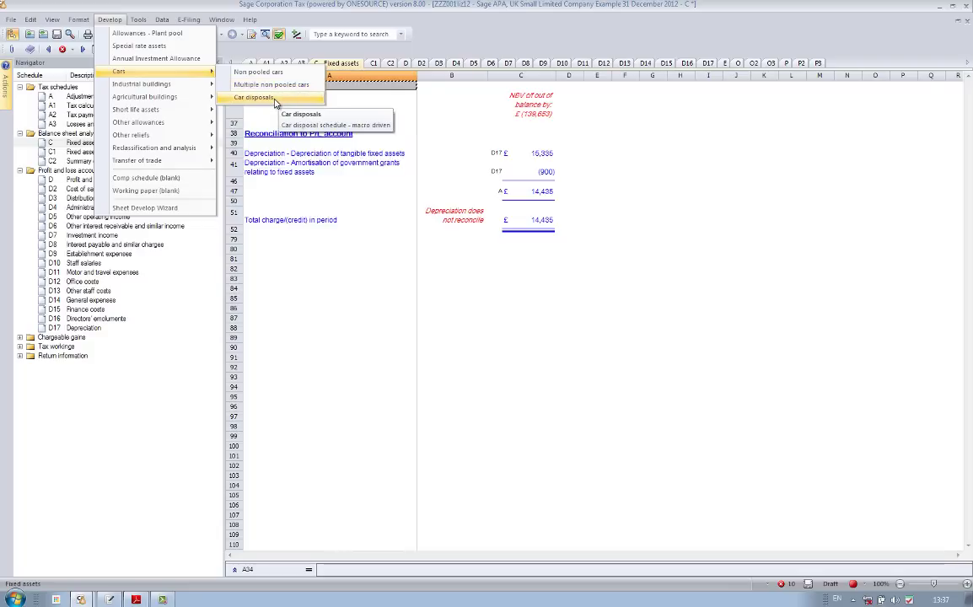
mouse_move(147, 93)
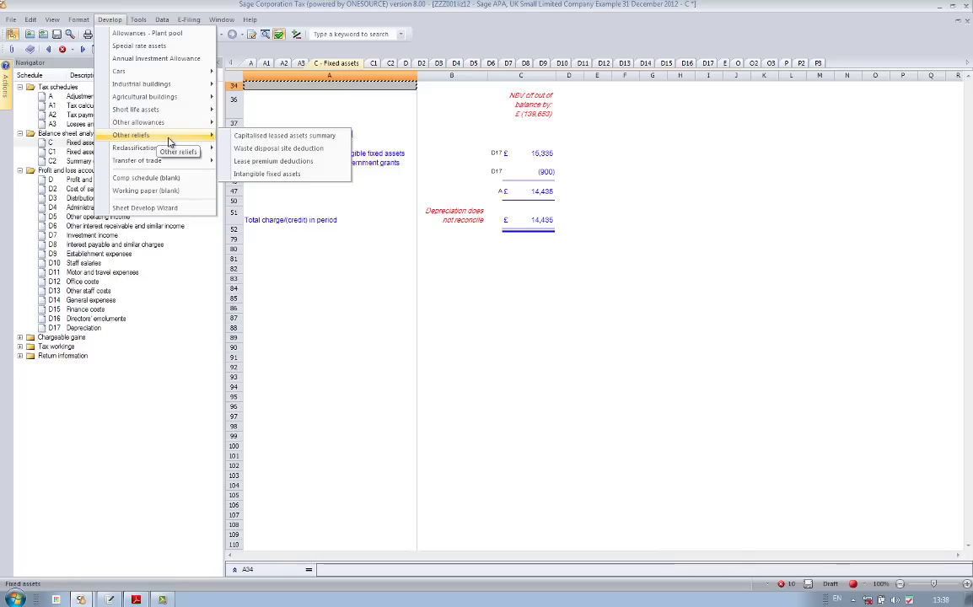
mouse_move(172, 157)
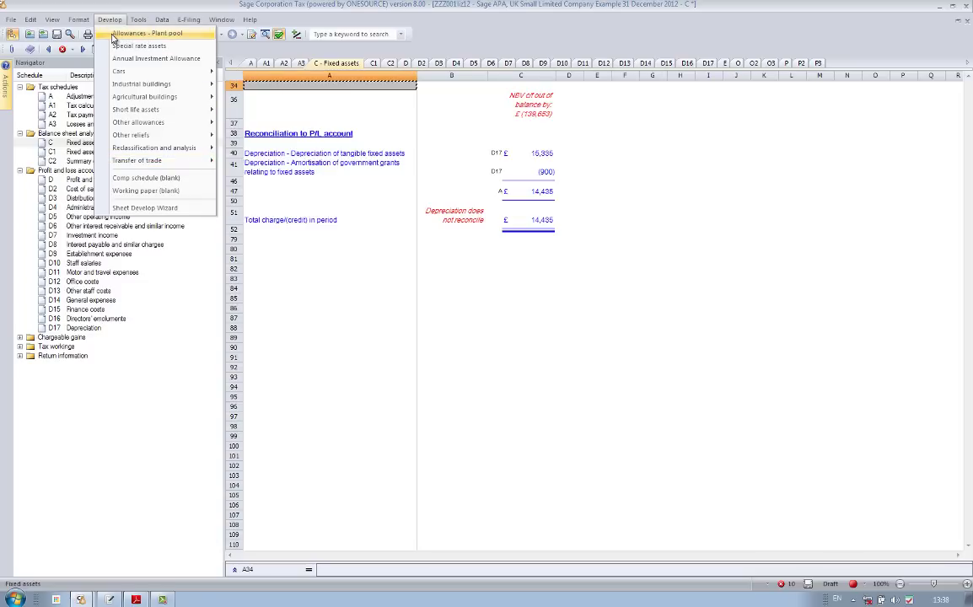
left_click(113, 36)
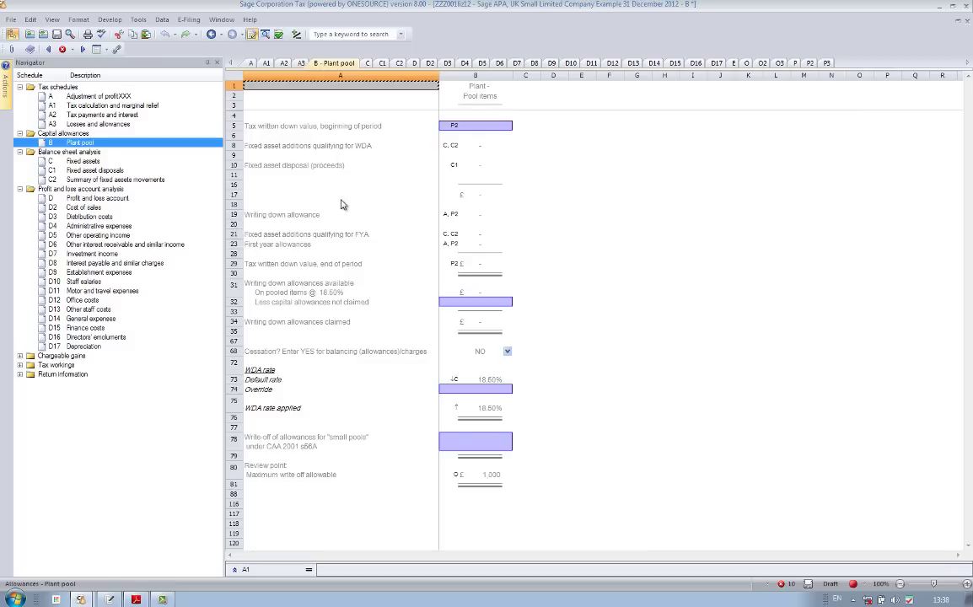
- Enter 15k as the plant pool's tax written down value at the beginning of the period
left_click(487, 128)
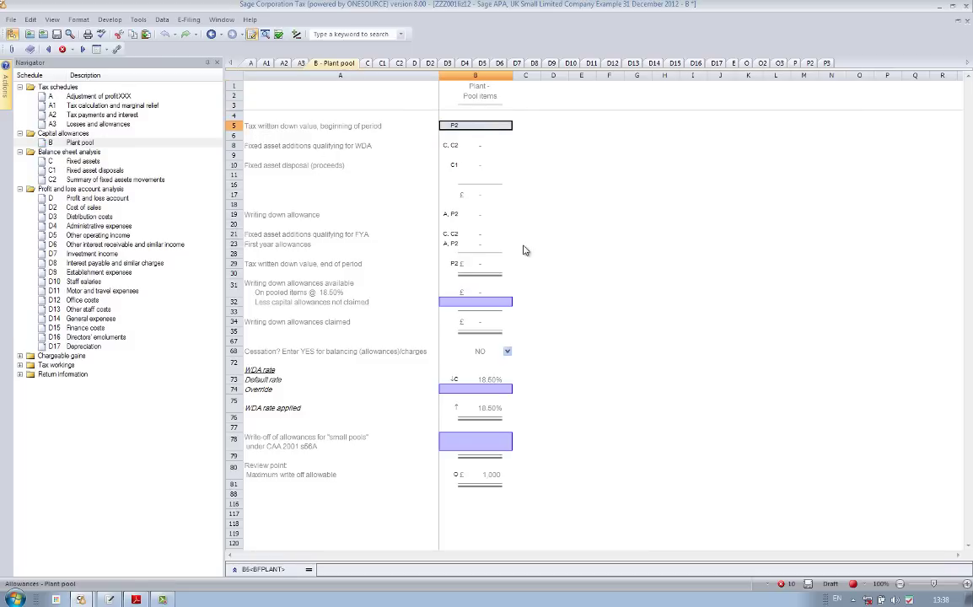
key("Return")
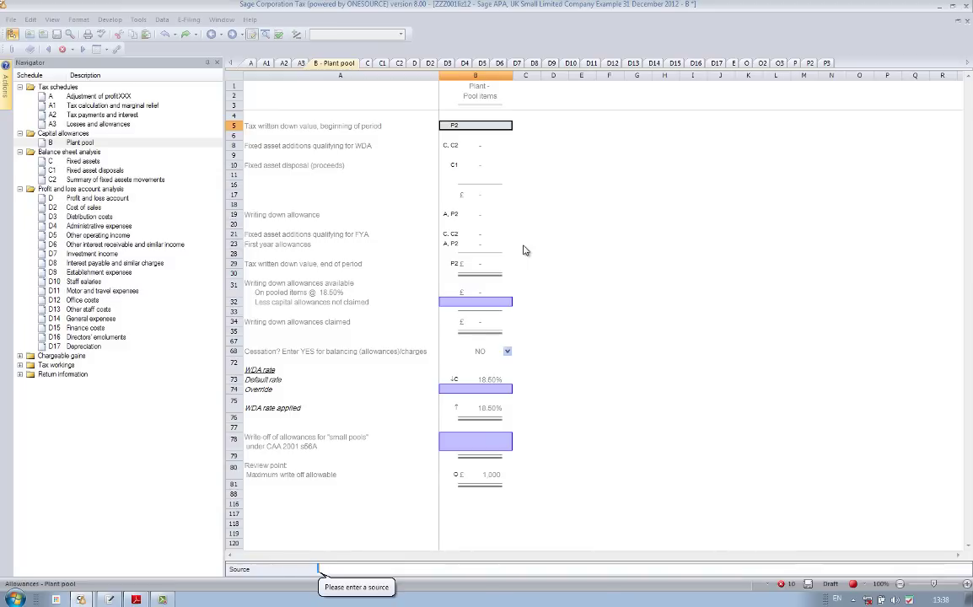
key("Return")
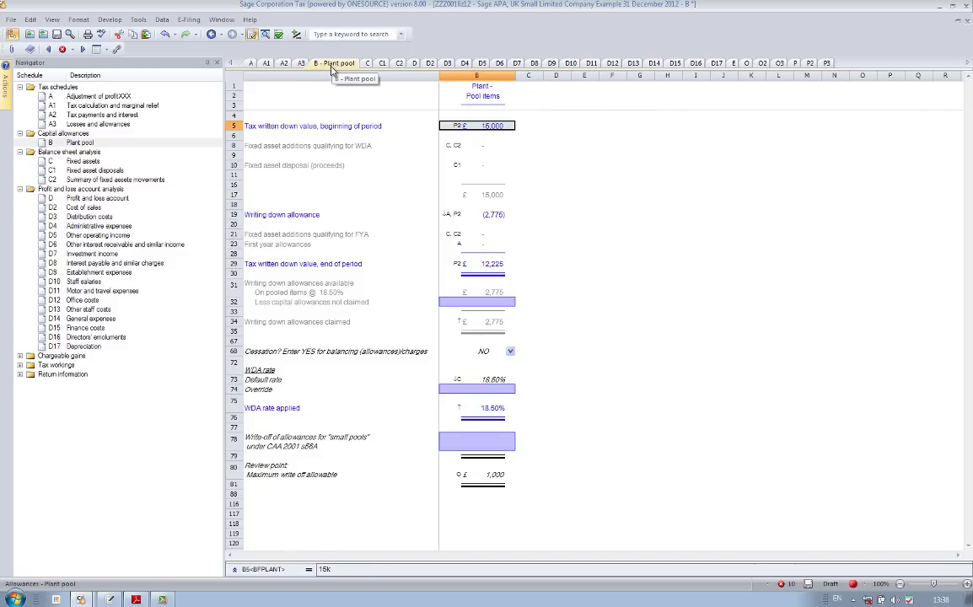
- Examine the Plant pool - FYA and Plant pool additions lines in the Fixed assets schedule
left_click(82, 162)
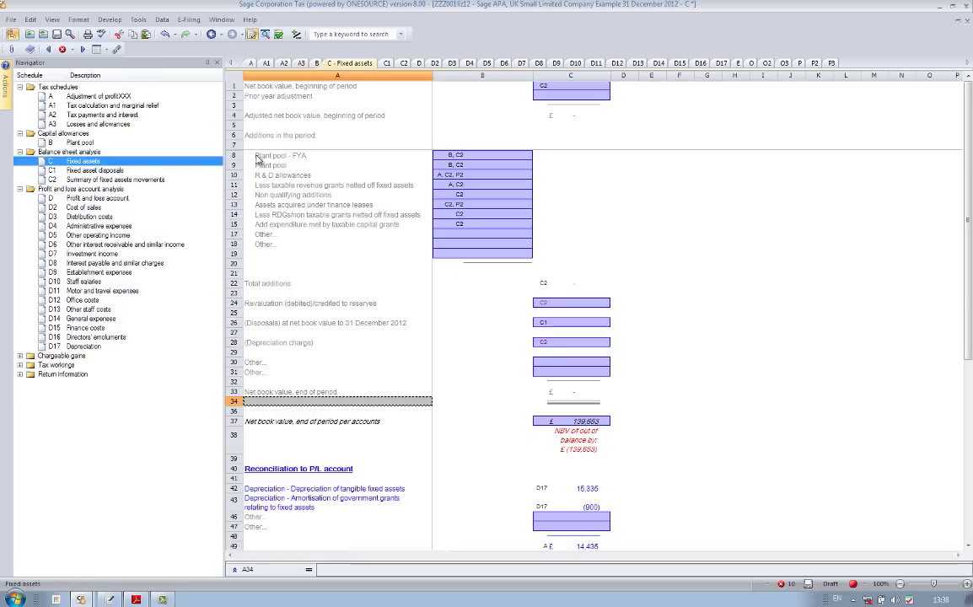
left_click(282, 157)
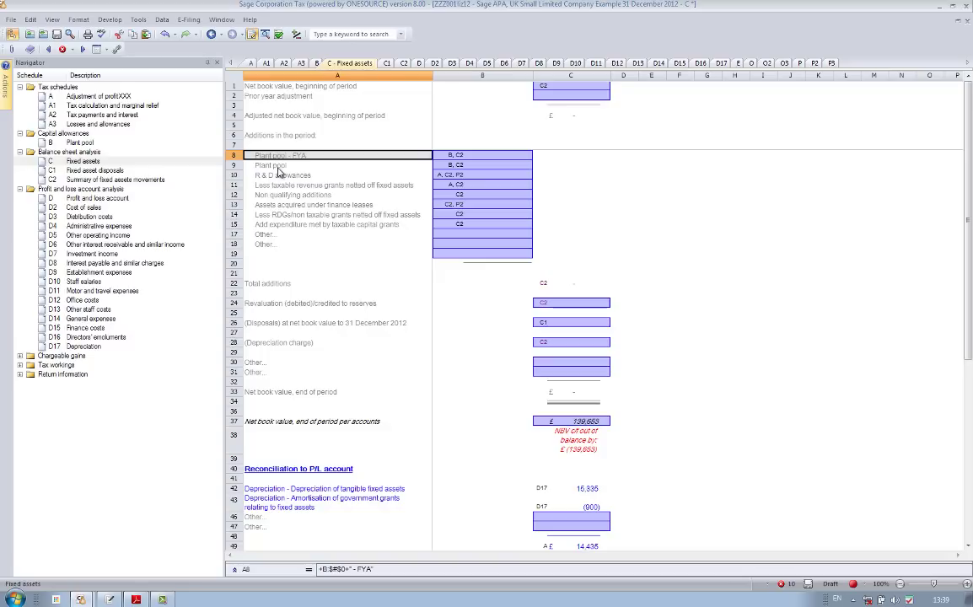
left_click(278, 167)
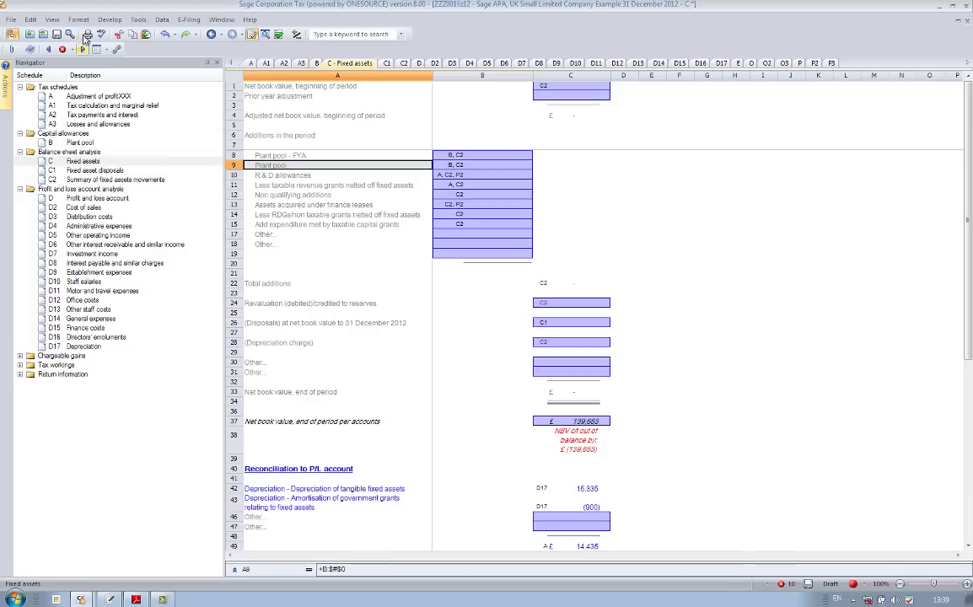
- Add the Non pooled cars schedule and check its matching additions line in the Fixed assets schedule
left_click(109, 19)
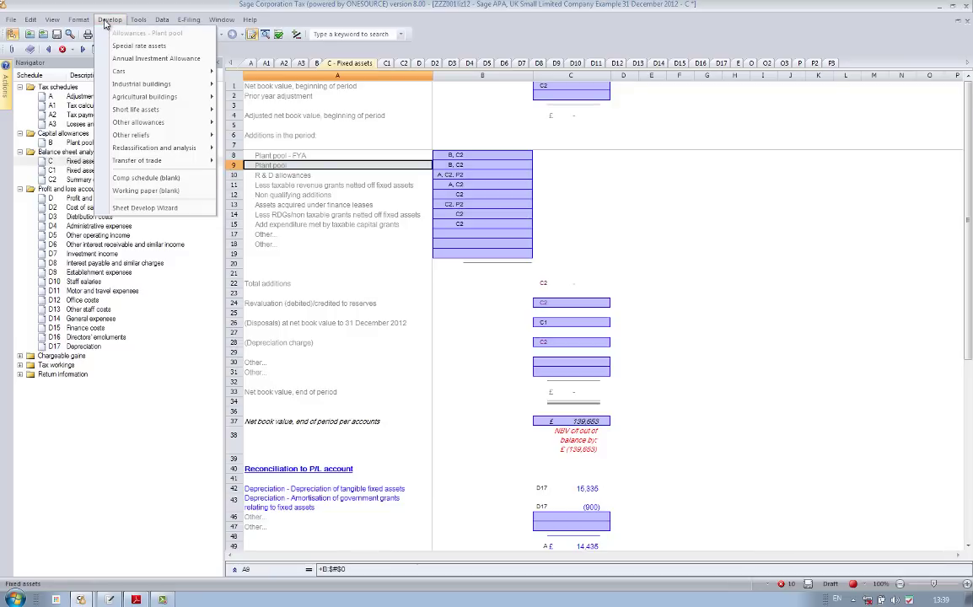
mouse_move(131, 72)
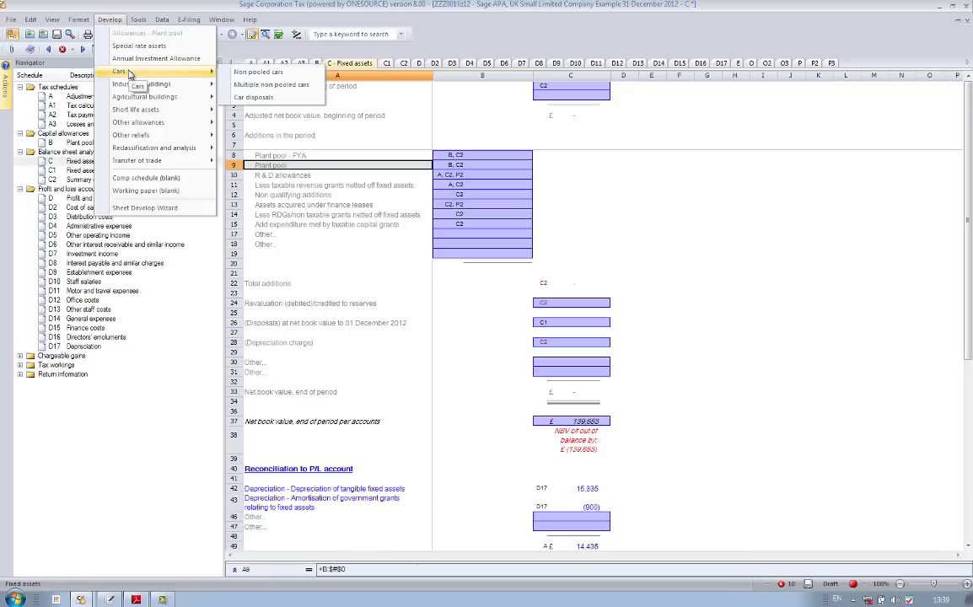
left_click(306, 76)
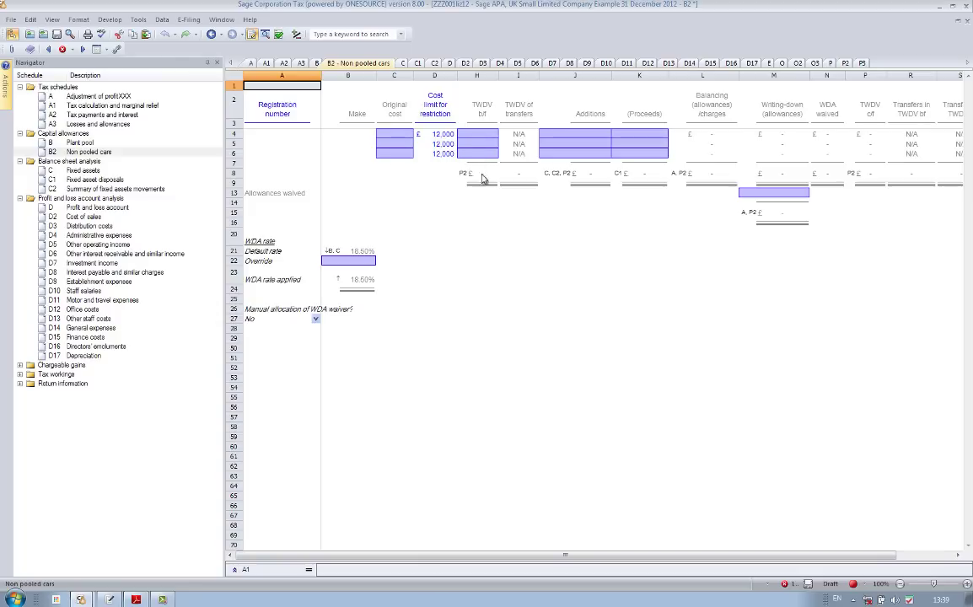
left_click(477, 134)
left_click(85, 172)
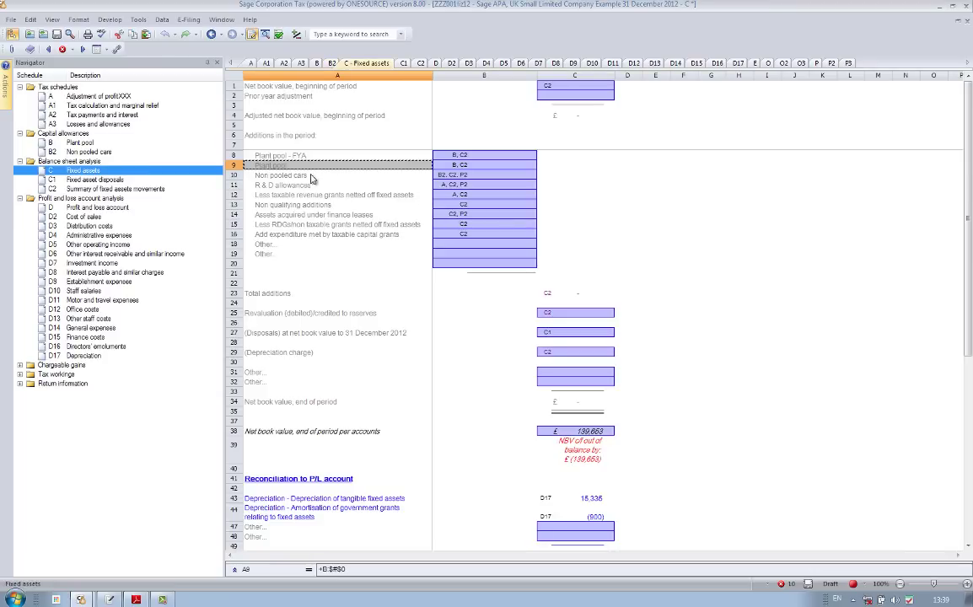
left_click(337, 176)
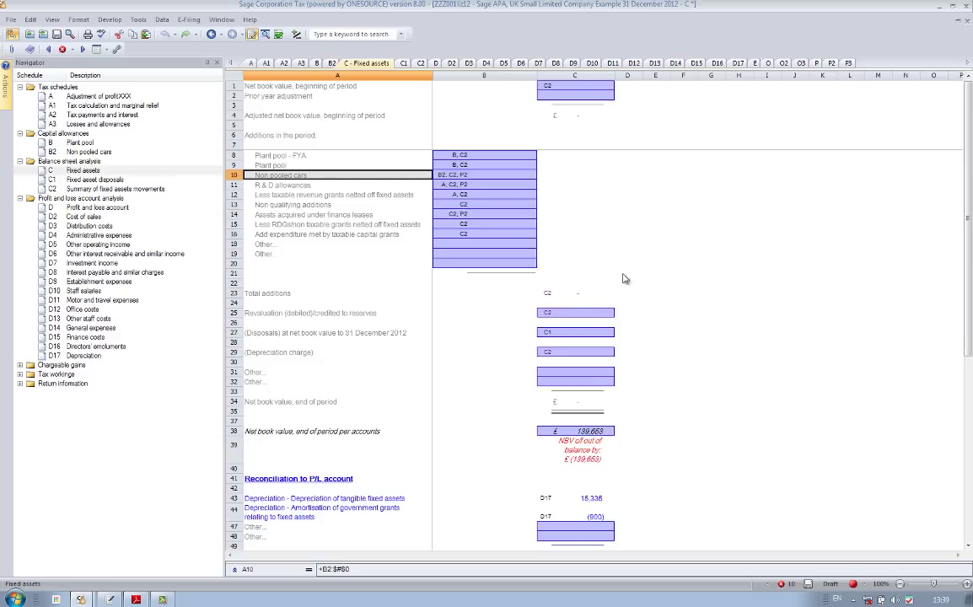
- Bring up the company accounts PDF in Adobe Reader beside the tax software and find note 11, Tangible fixed assets
left_click(954, 8)
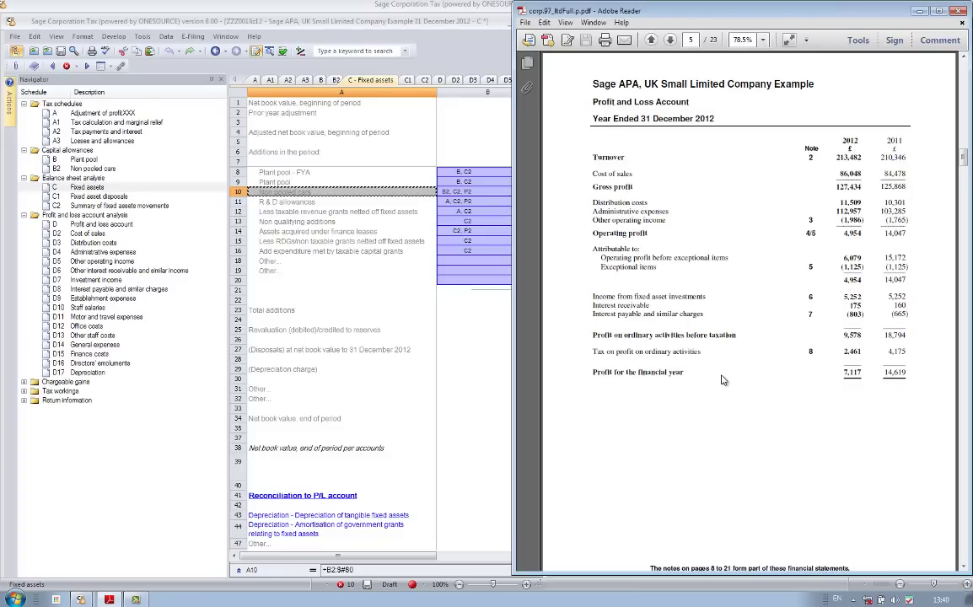
scroll(721, 379, "down", 10)
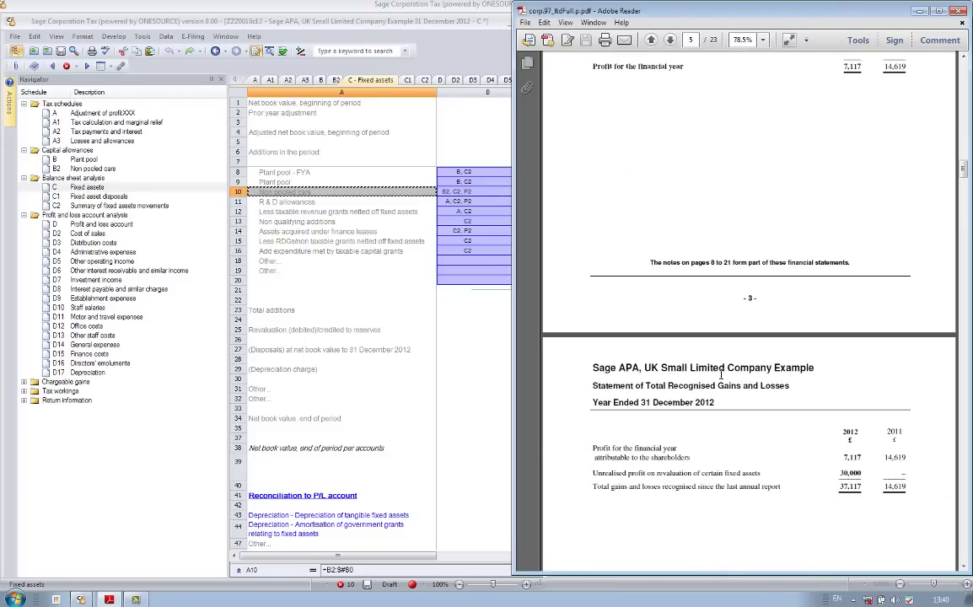
scroll(721, 379, "down", 20)
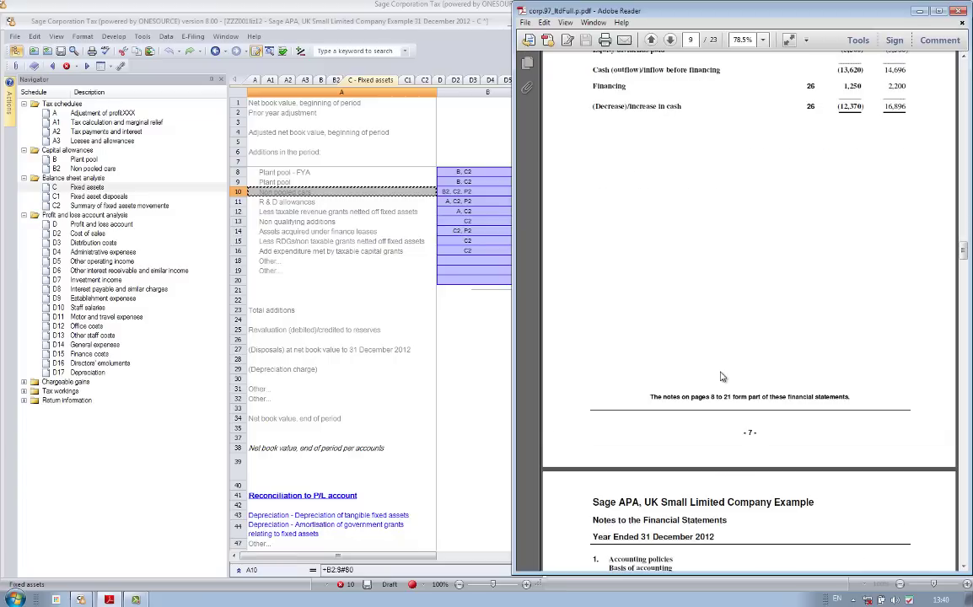
scroll(720, 371, "down", 20)
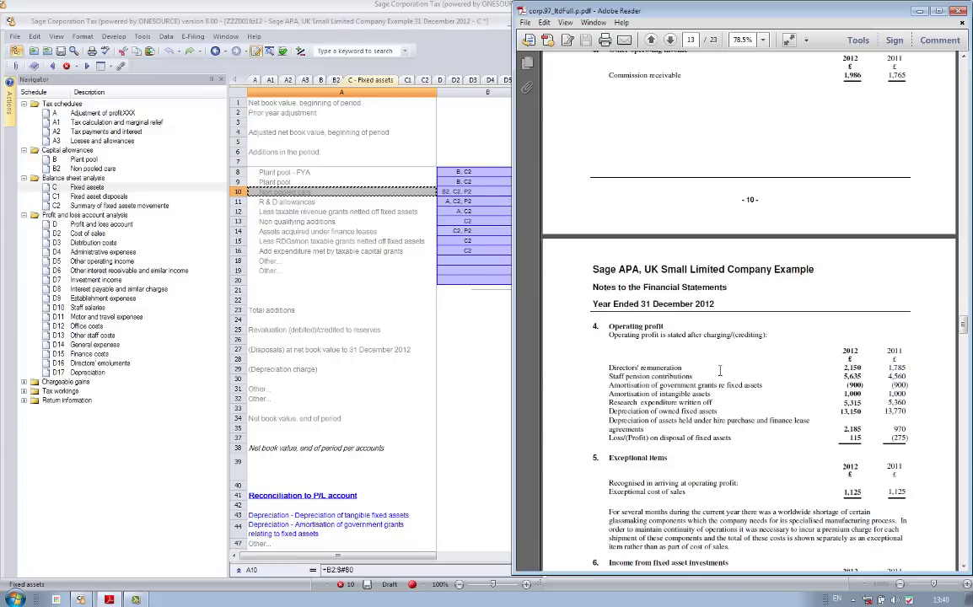
scroll(720, 372, "down", 12)
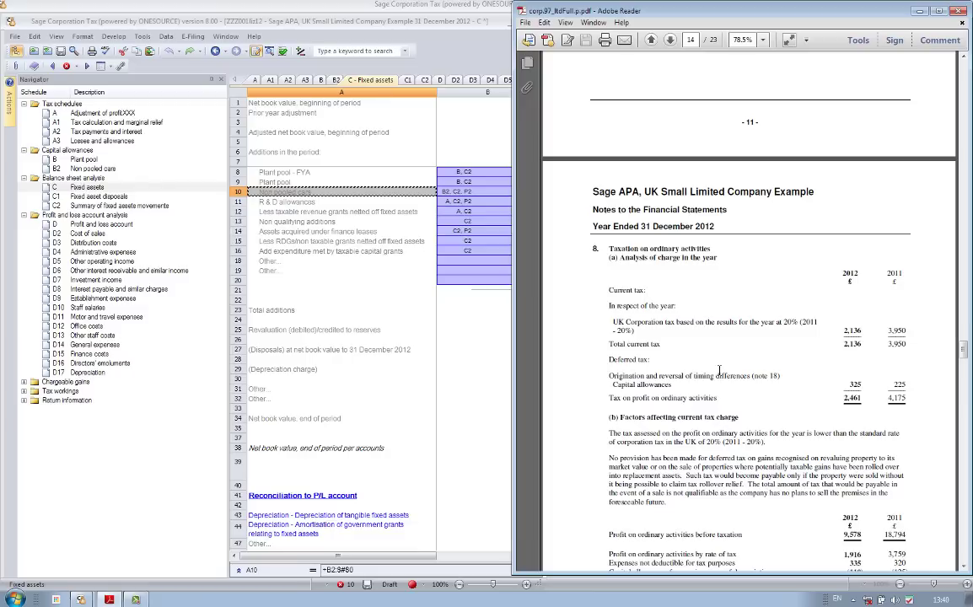
scroll(721, 377, "down", 10)
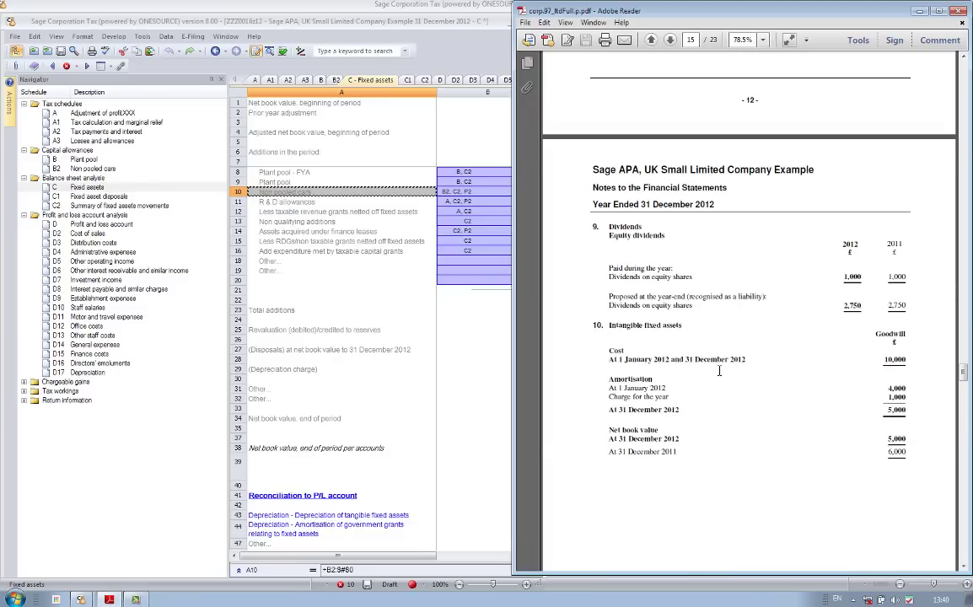
scroll(721, 377, "down", 8)
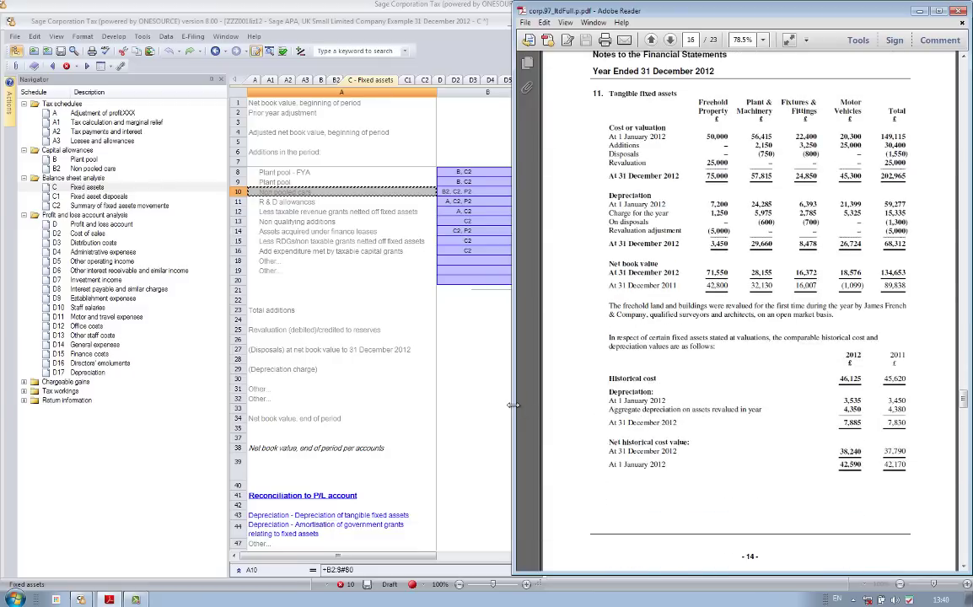
- Resize the accounts PDF and tax software windows side by side and narrow the Navigator so the Fixed assets value columns fit
left_click_drag(513, 406, 536, 403)
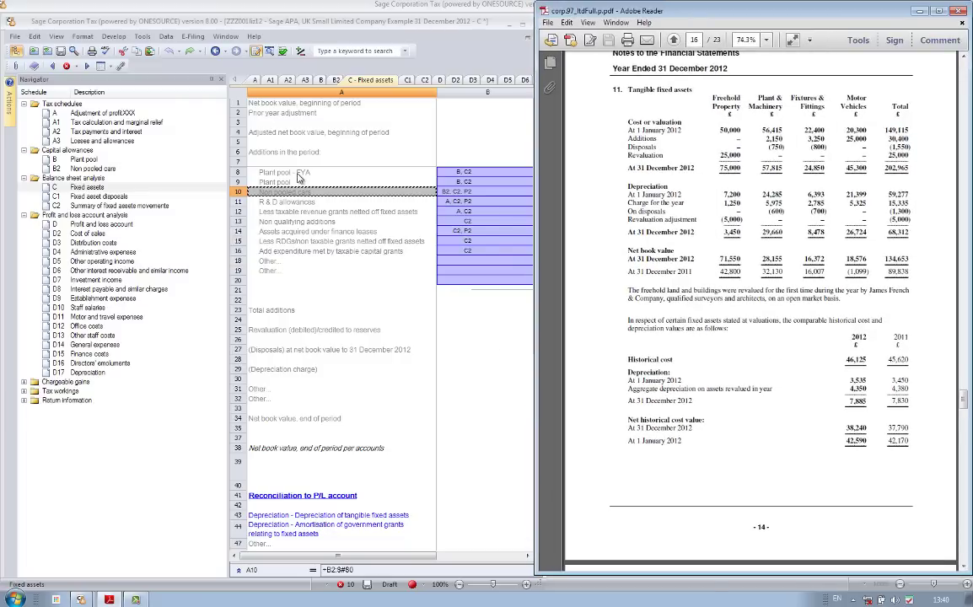
left_click(456, 155)
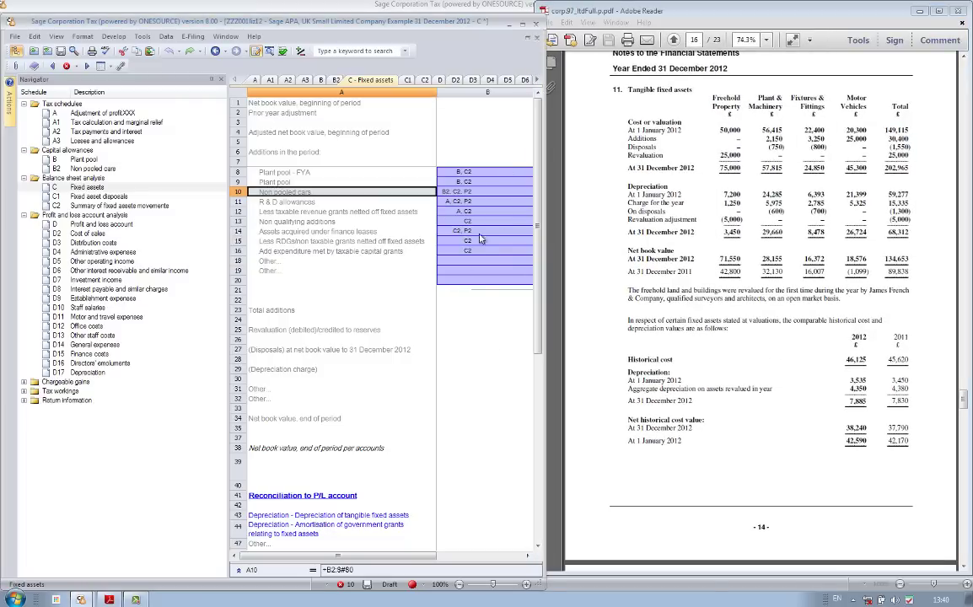
left_click(493, 171)
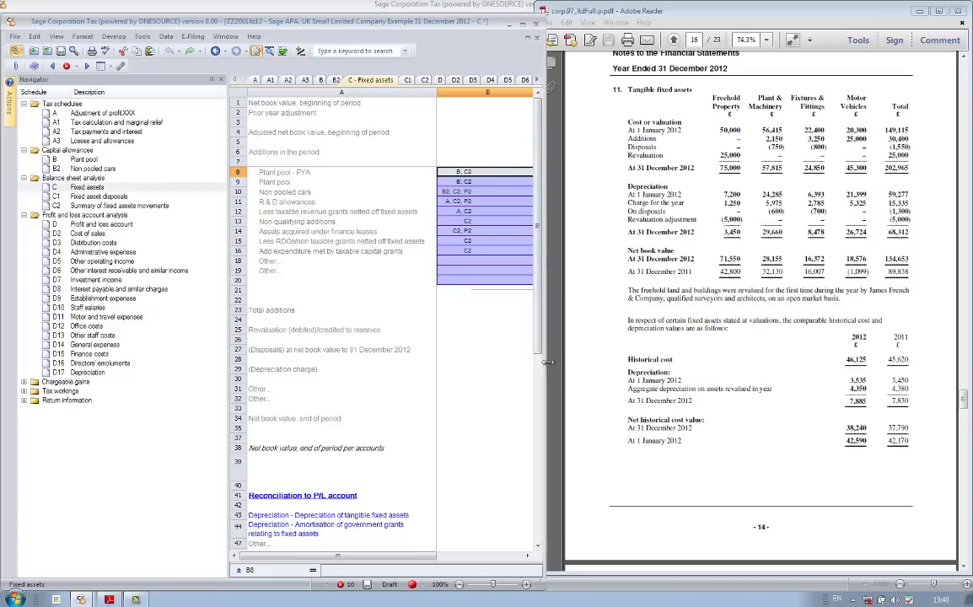
left_click_drag(545, 363, 564, 362)
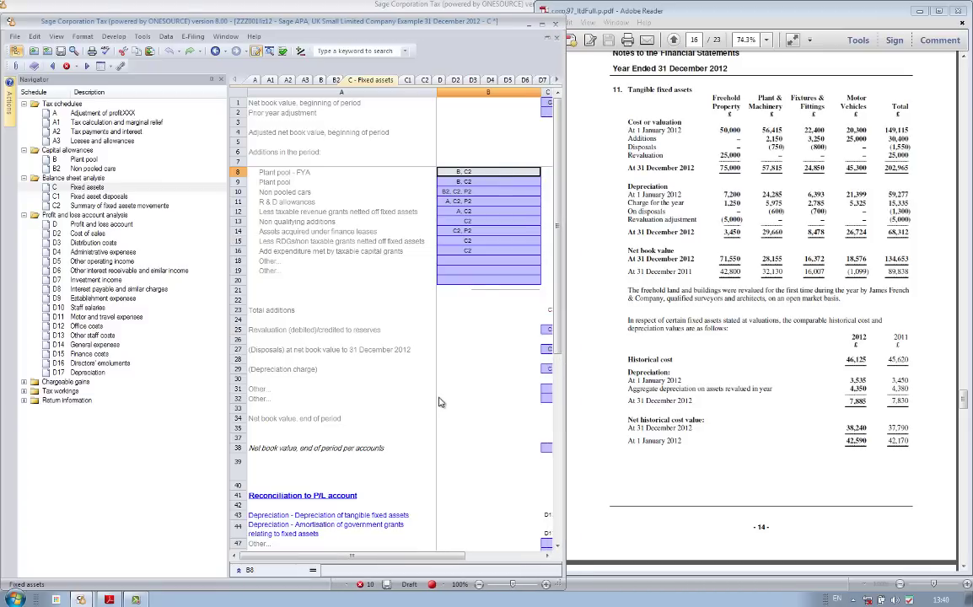
left_click_drag(228, 364, 133, 353)
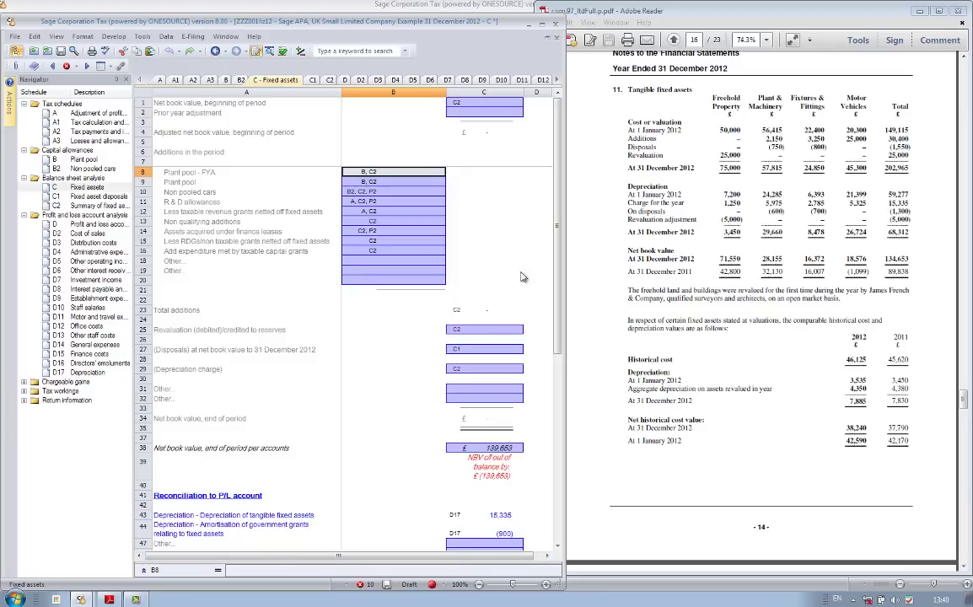
- Enter 89838 as the net book value at the beginning of the period in Fixed assets, leaving the source blank
left_click(496, 114)
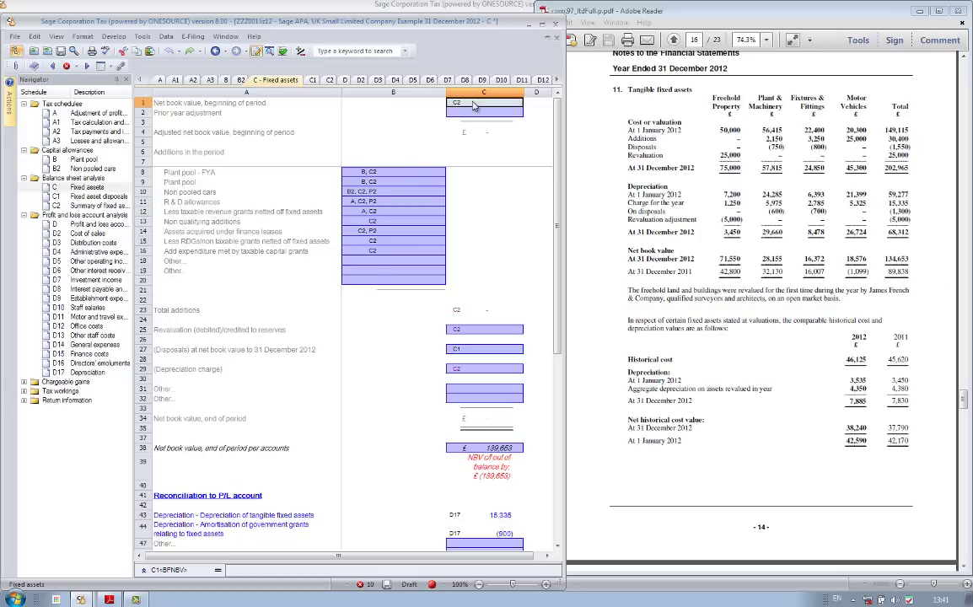
type("89838")
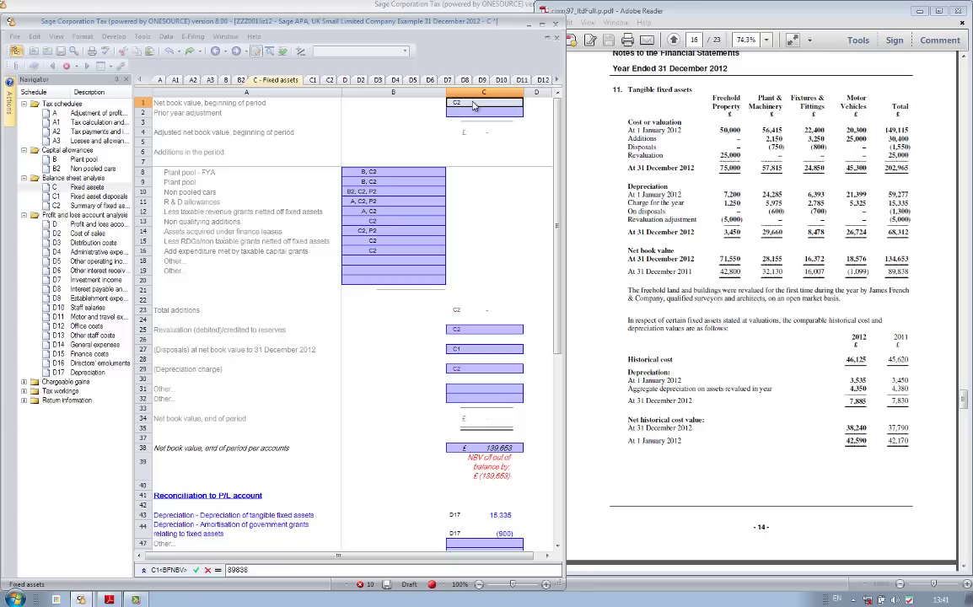
key("Return")
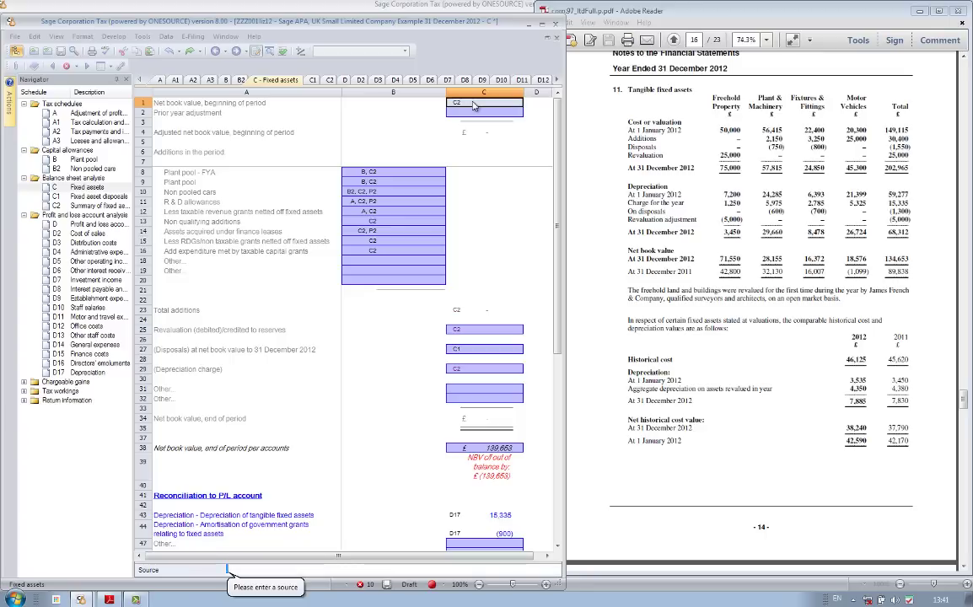
key("Return")
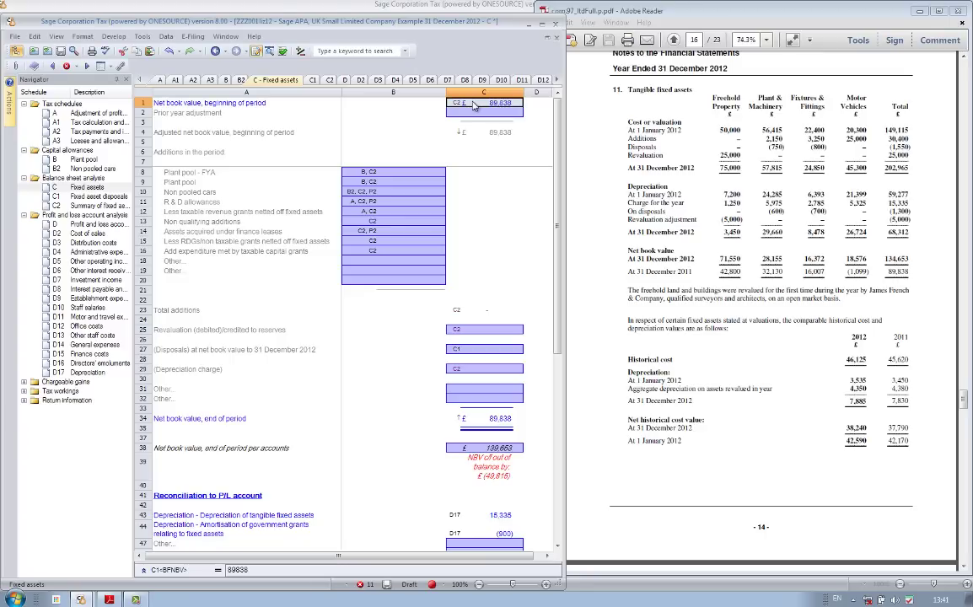
key("Down")
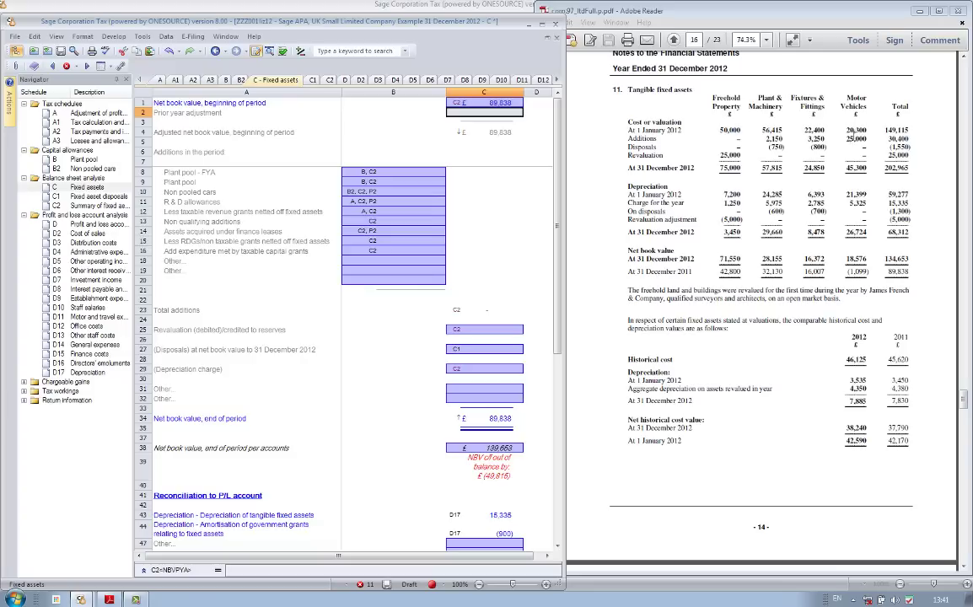
- Enter 25k as the Non pooled cars additions in the period on the Fixed assets schedule
left_click(363, 191)
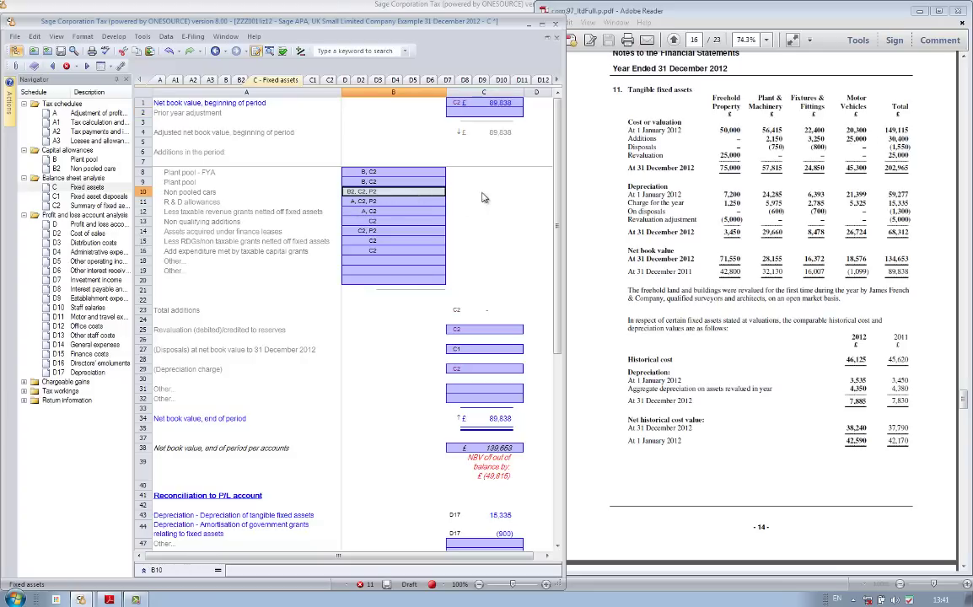
type("25k")
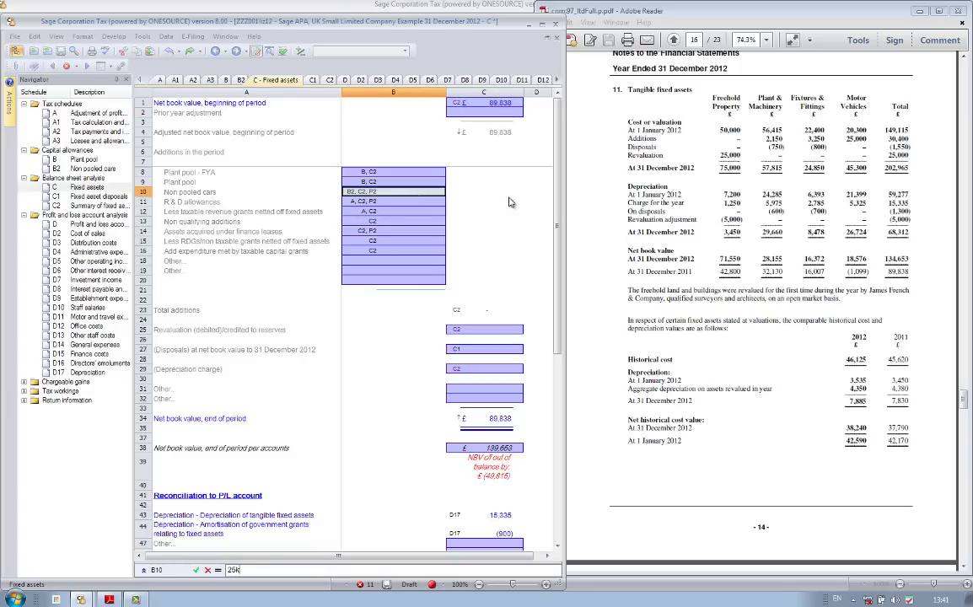
key("Return")
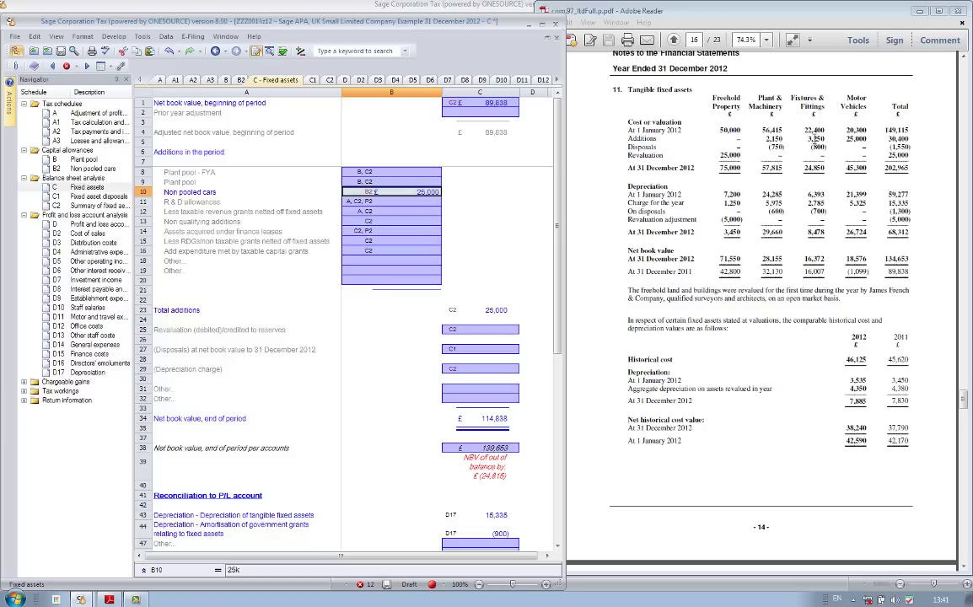
- Enter additions of 3250 for Plant pool - FYA and 2150 for Plant pool in the Fixed assets schedule
left_click(404, 173)
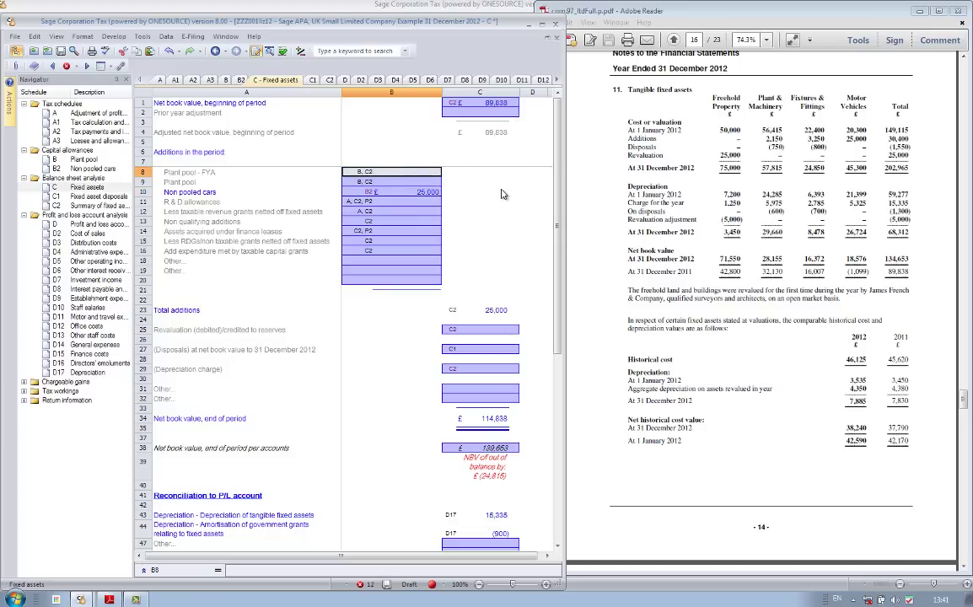
type("3250")
key("Return")
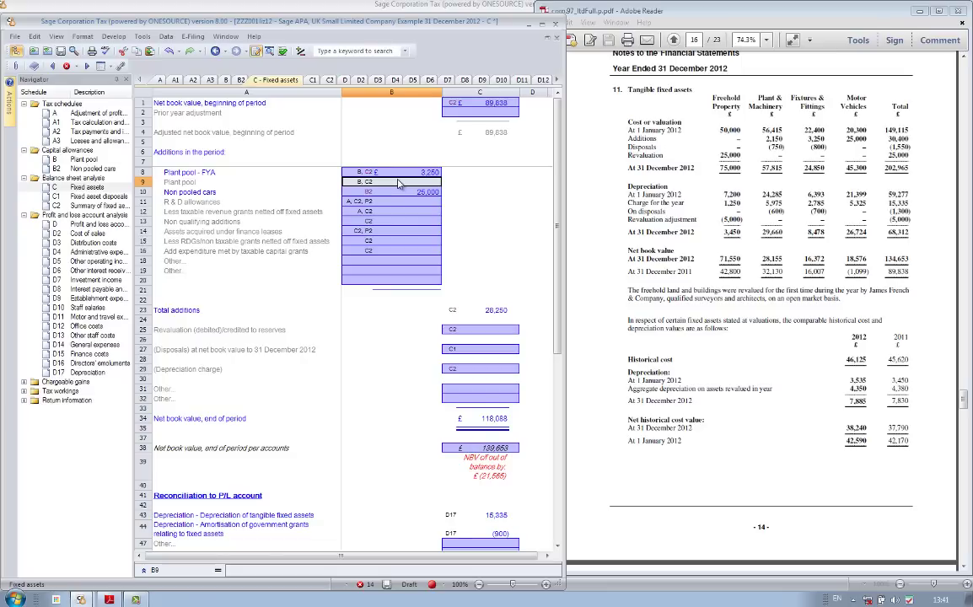
type("2150")
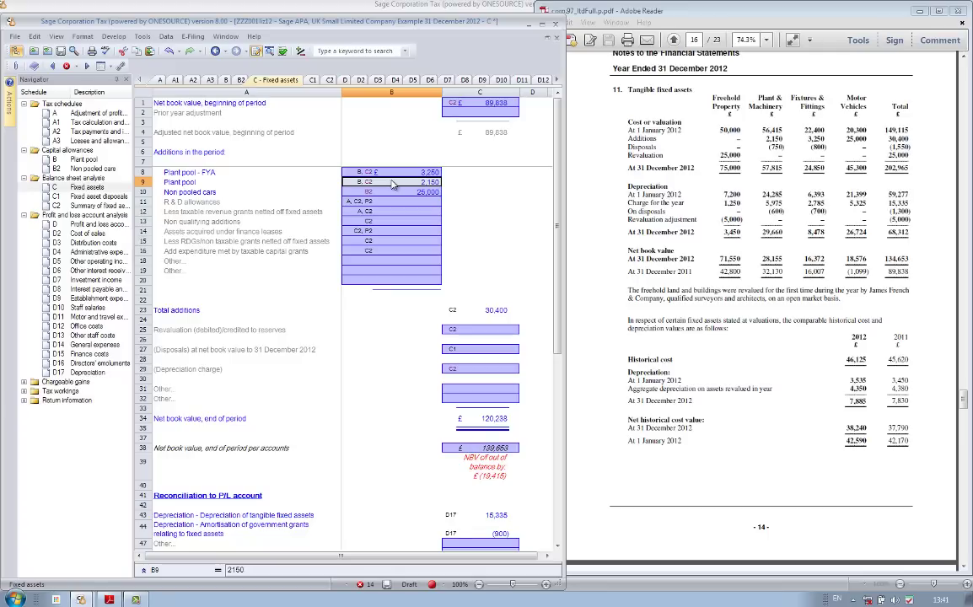
- From the Plant pool - FYA additions, trace to the Plant pool schedule and enter 3250 as FYA expenditure on other qualifying assets / equipment
left_click(360, 173)
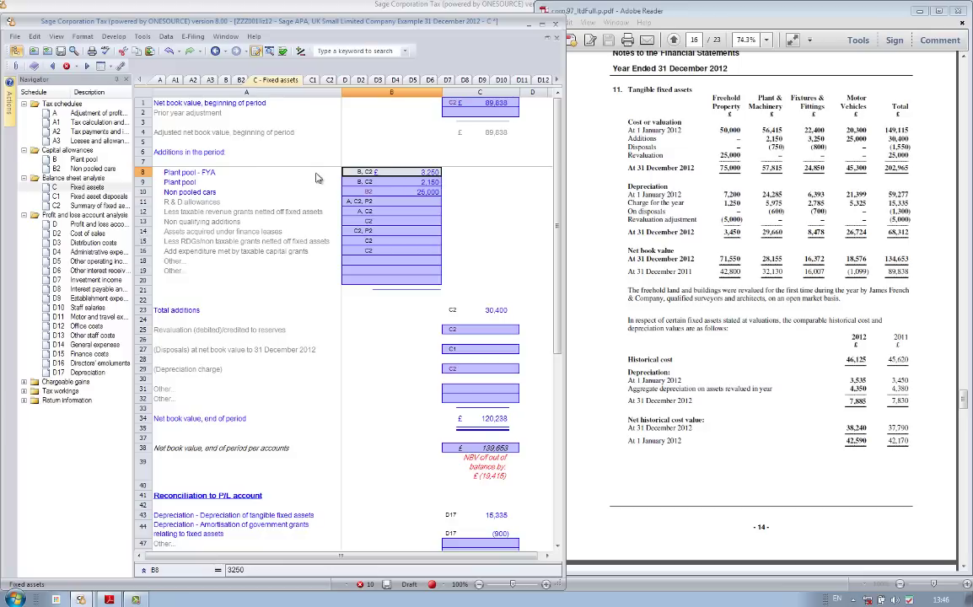
double_click(358, 175)
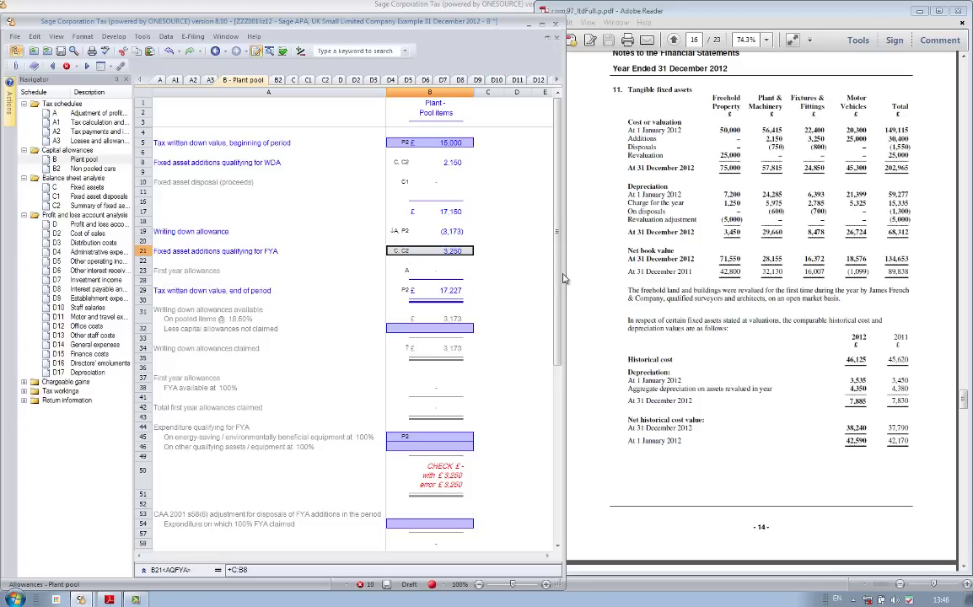
left_click(422, 439)
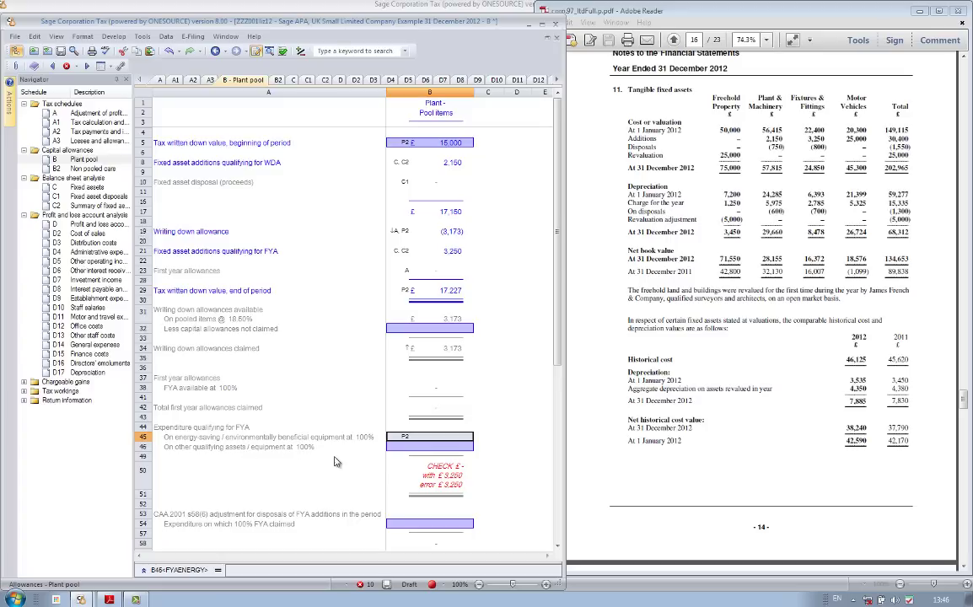
key("Down")
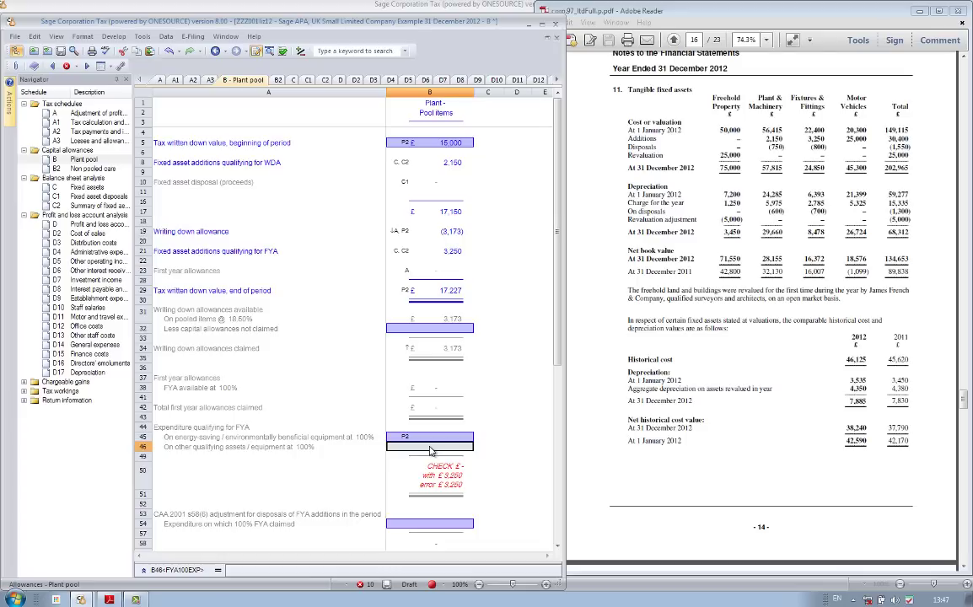
type("3250")
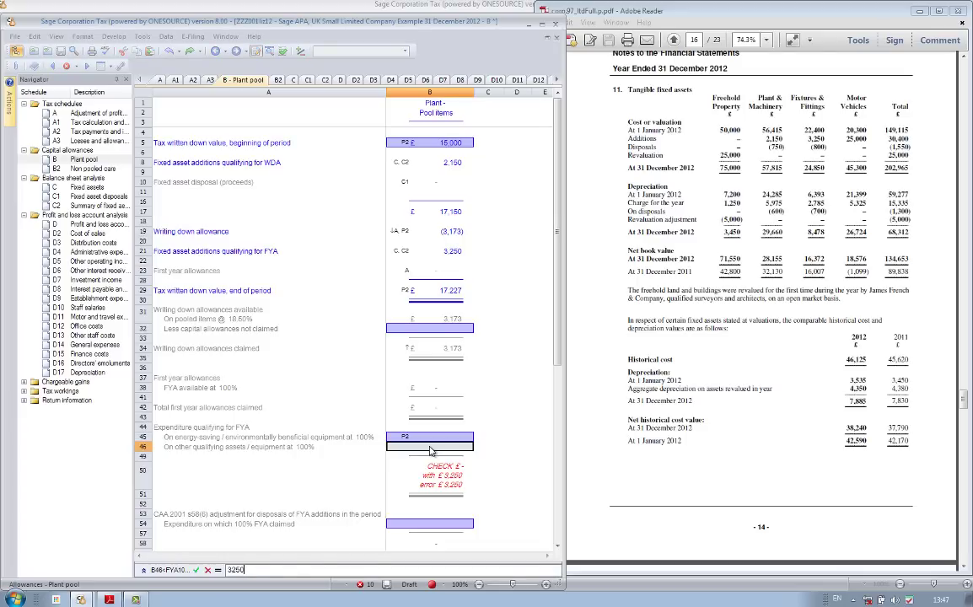
key("Return")
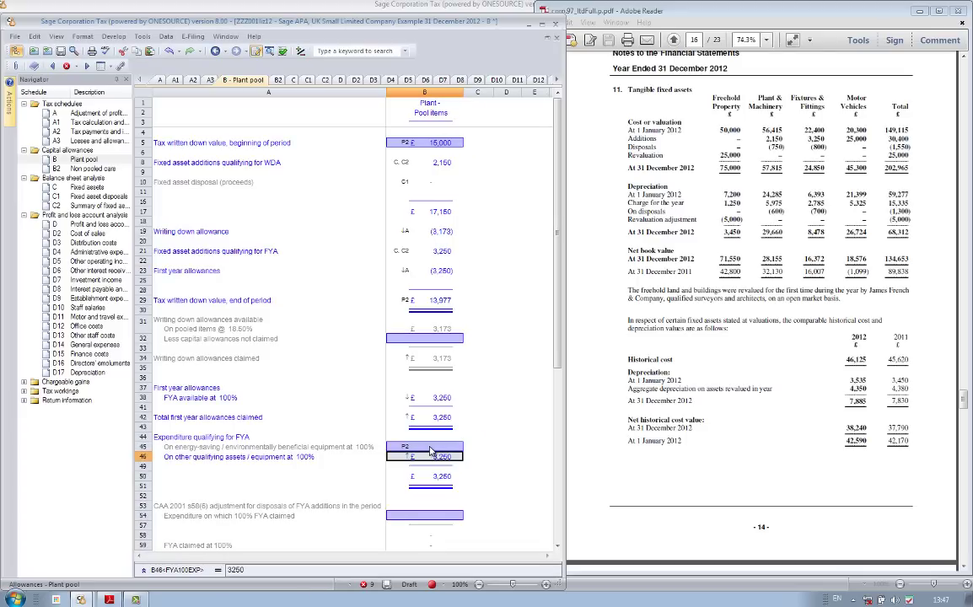
left_click(283, 51)
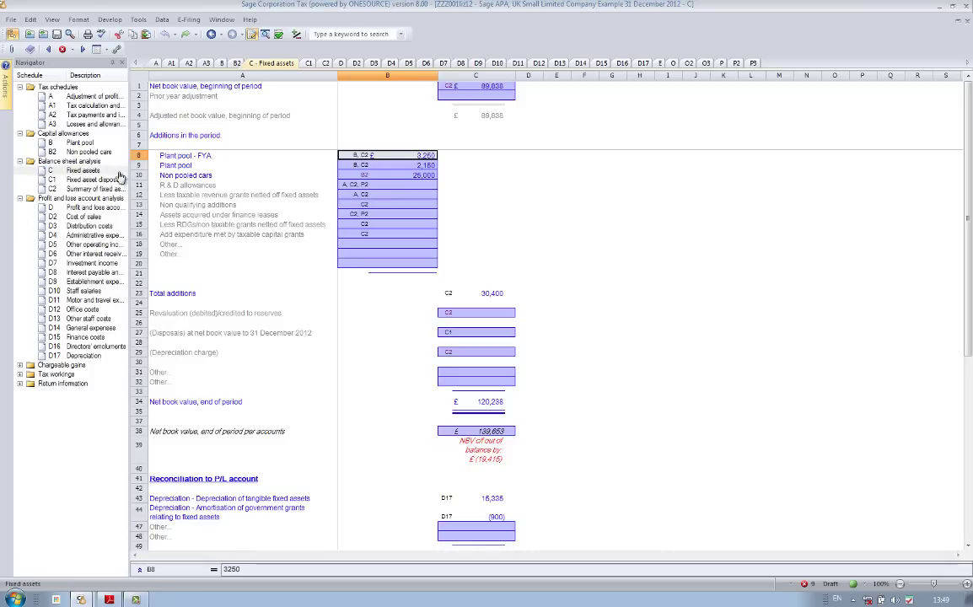
- Open the Fixed asset disposals schedule alongside the accounts PDF and enter a Plant pool cost of 1550, leaving the source blank
left_click(75, 182)
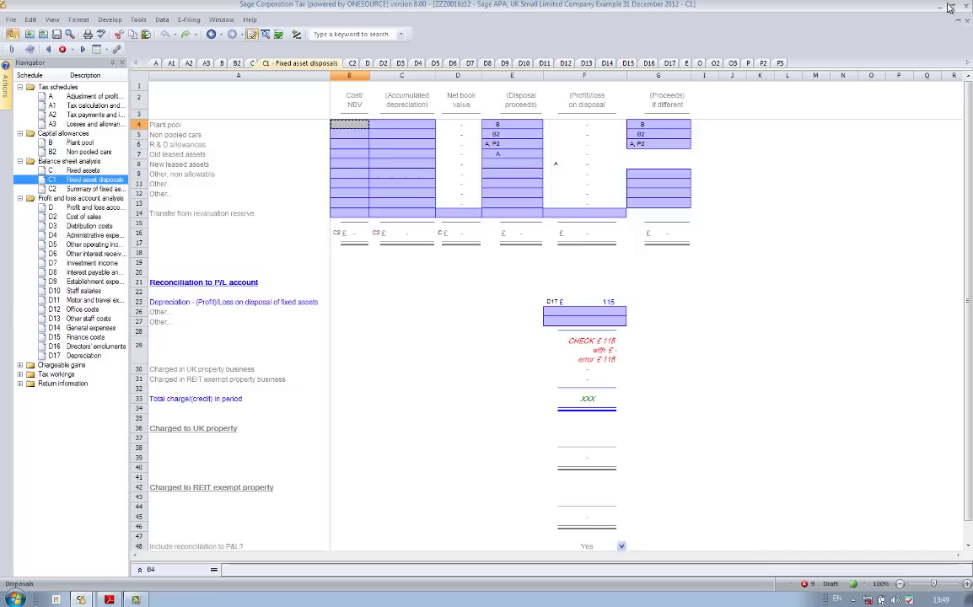
double_click(859, 6)
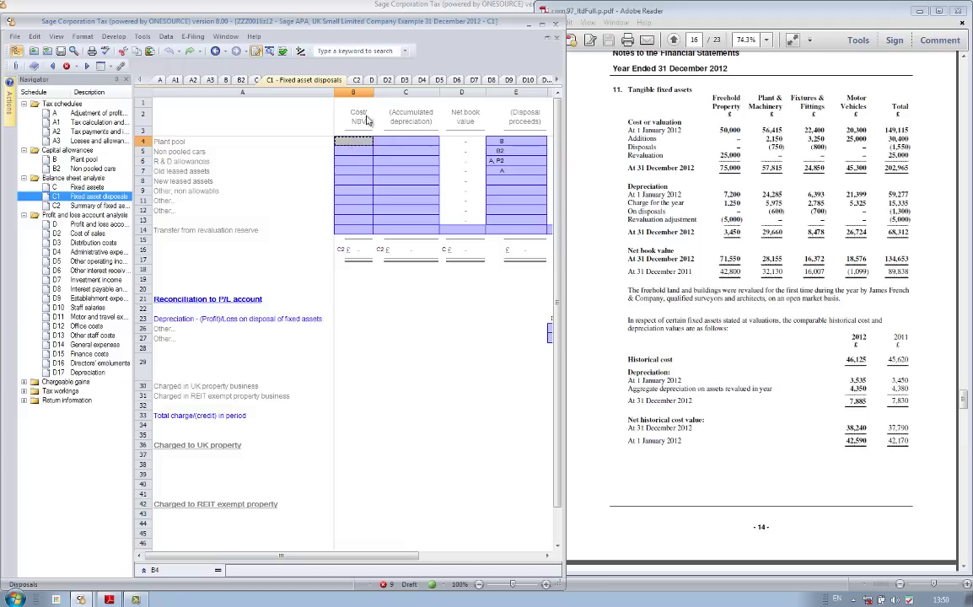
left_click(350, 145)
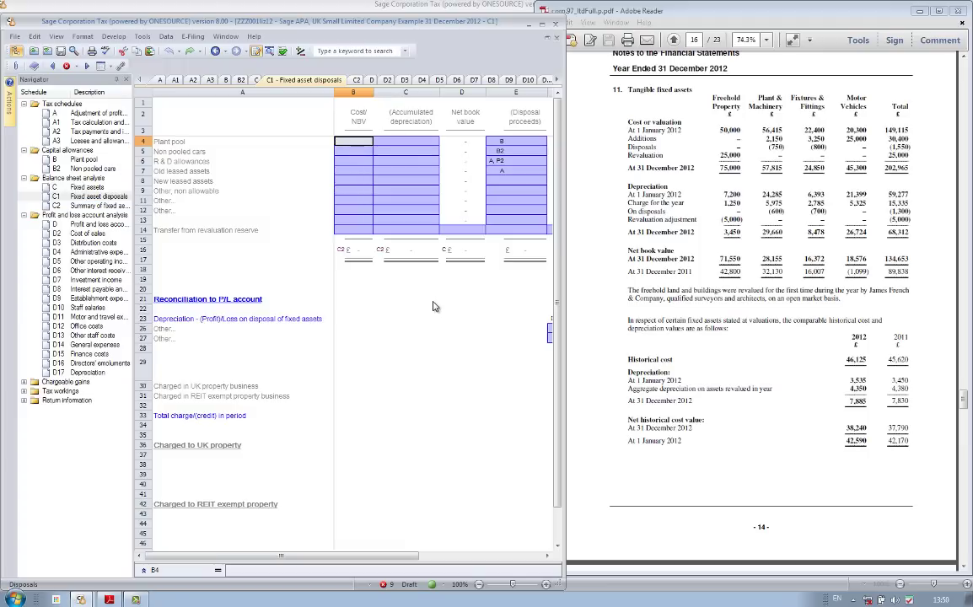
type("1550")
key("Return")
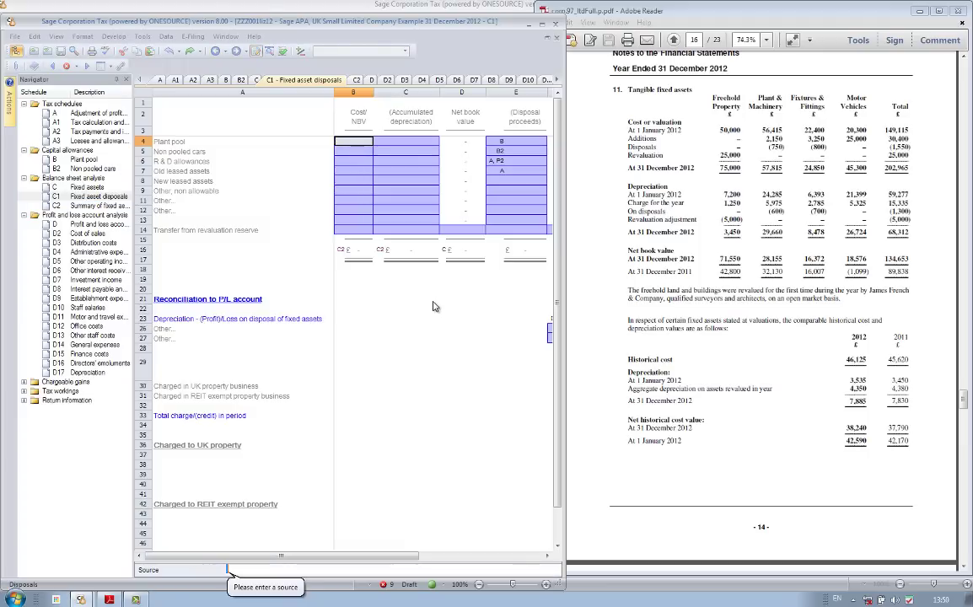
key("Tab")
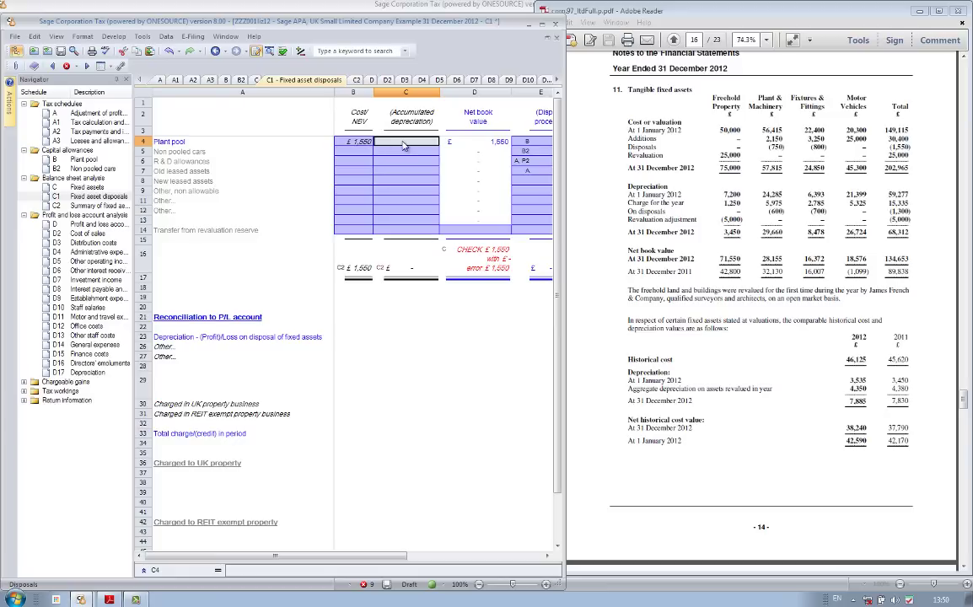
- Enter 1300 as the Plant pool accumulated depreciation on disposals and reverse its sign to -1300
type("1300")
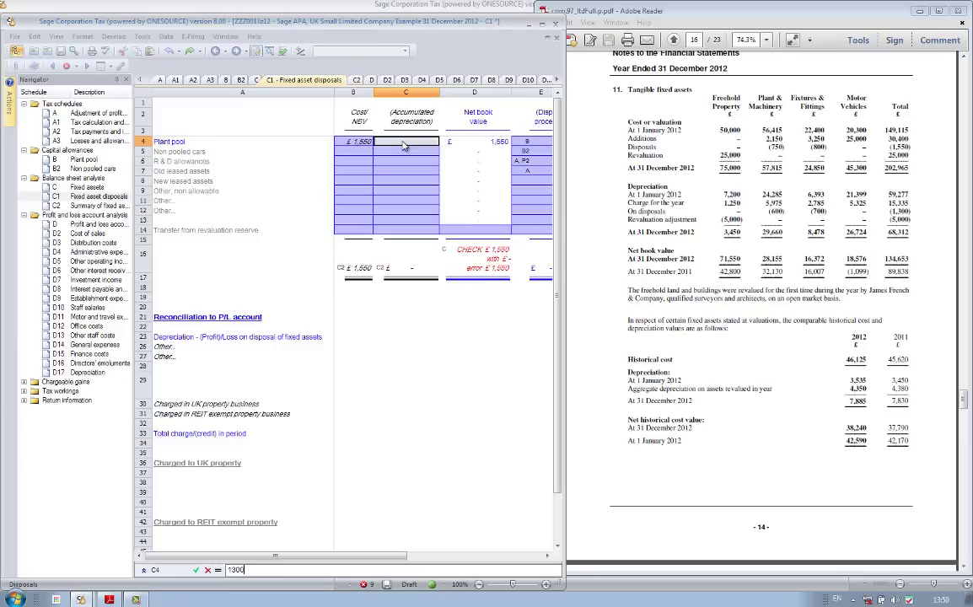
key("Return")
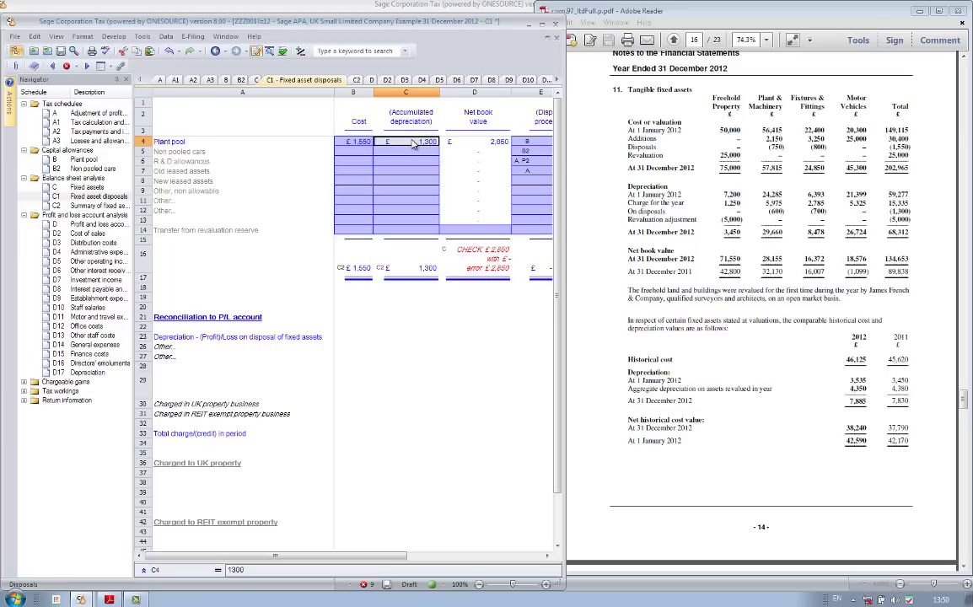
left_click(301, 52)
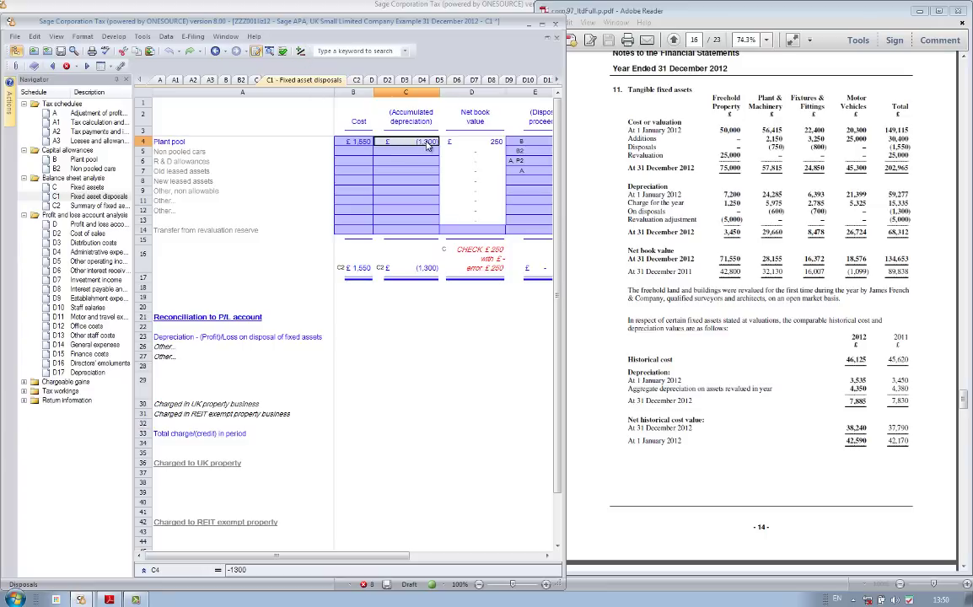
- Enter Plant pool disposal proceeds of -135 with no source and review the profit or loss on disposal
left_click(539, 145)
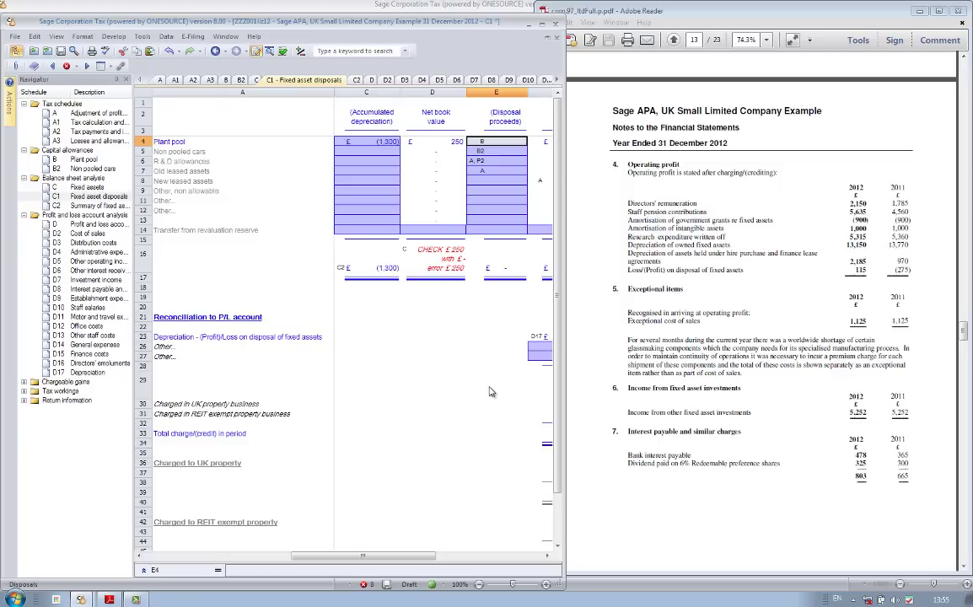
type("-135")
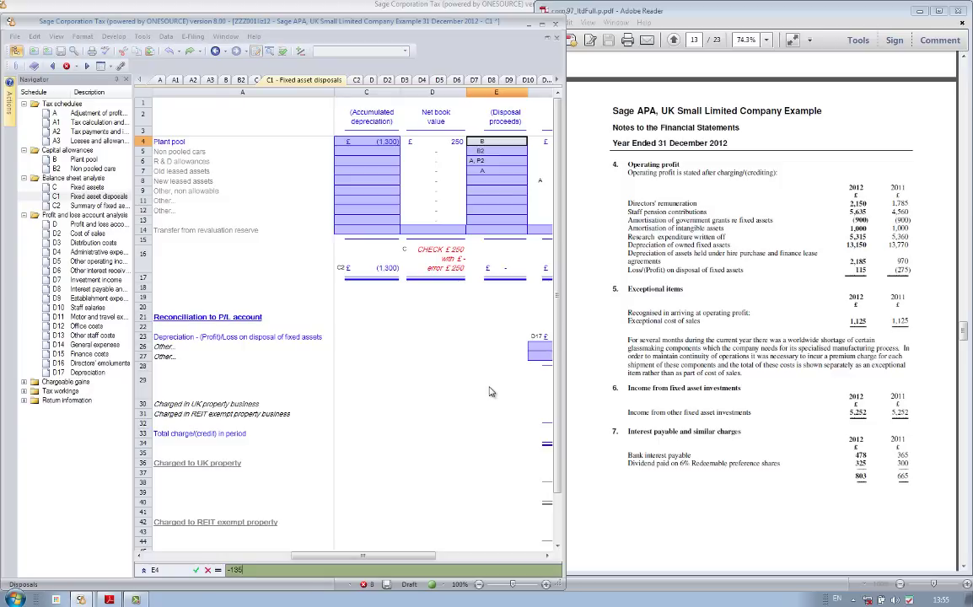
key("Return")
key("Return")
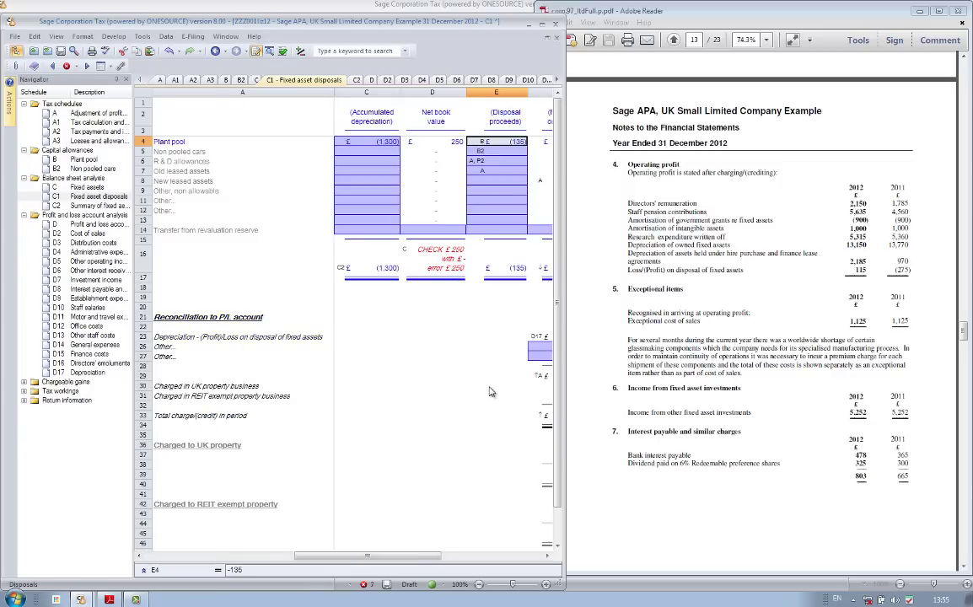
key("Right")
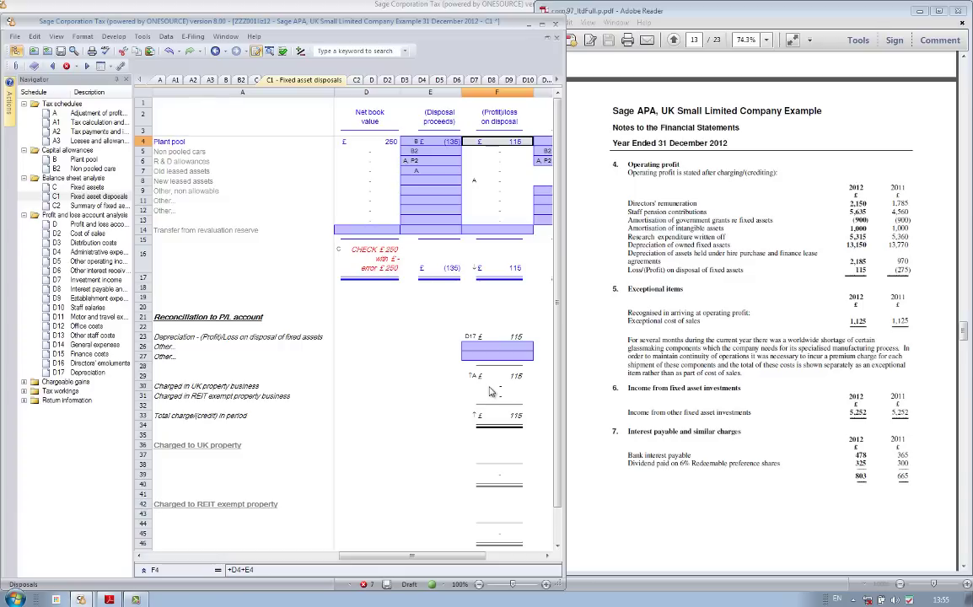
key("Right")
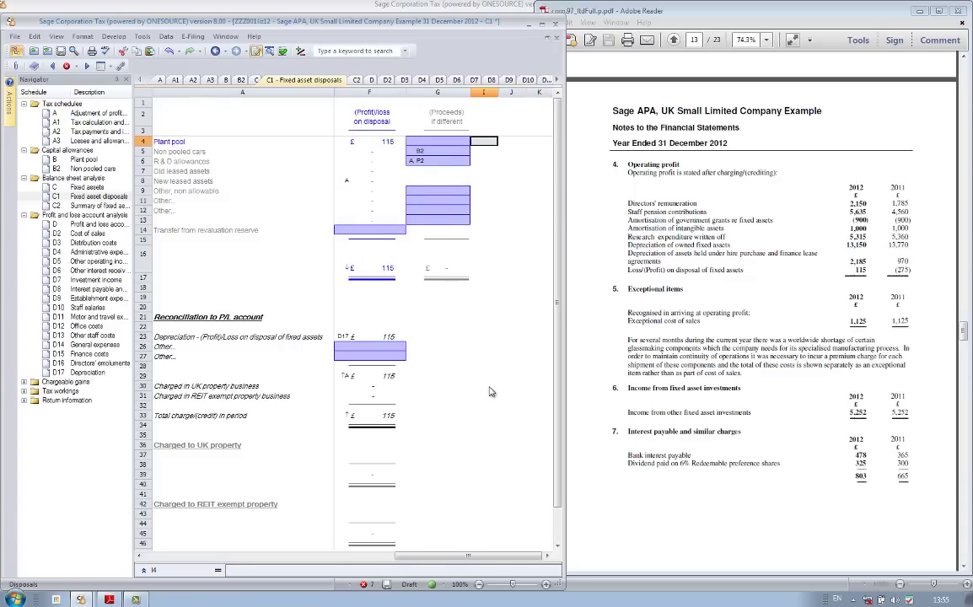
key("Home")
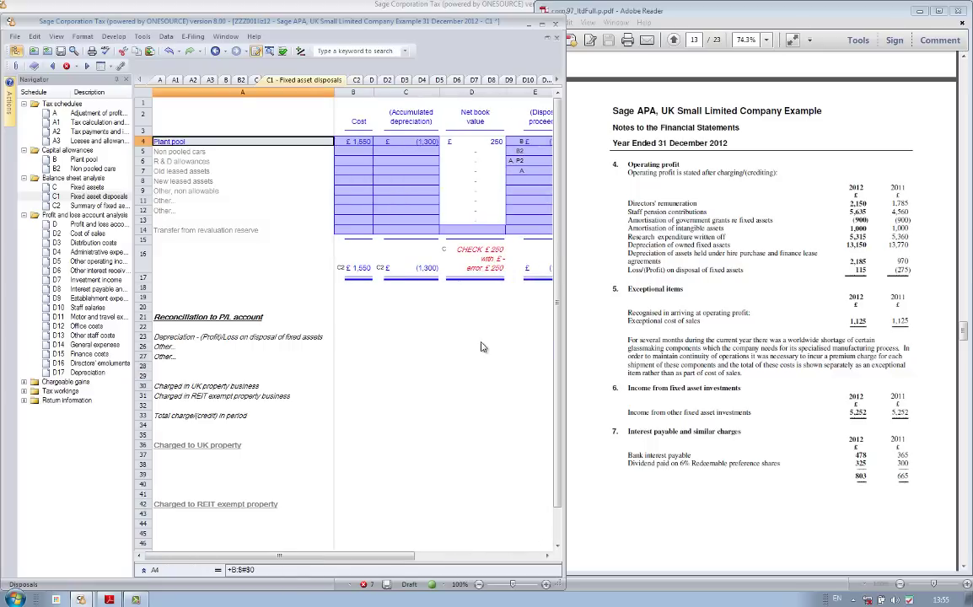
- Trace the disposals net book value to the Fixed assets schedule, enter 250 for disposals there and reverse its sign to -250
left_click(444, 253)
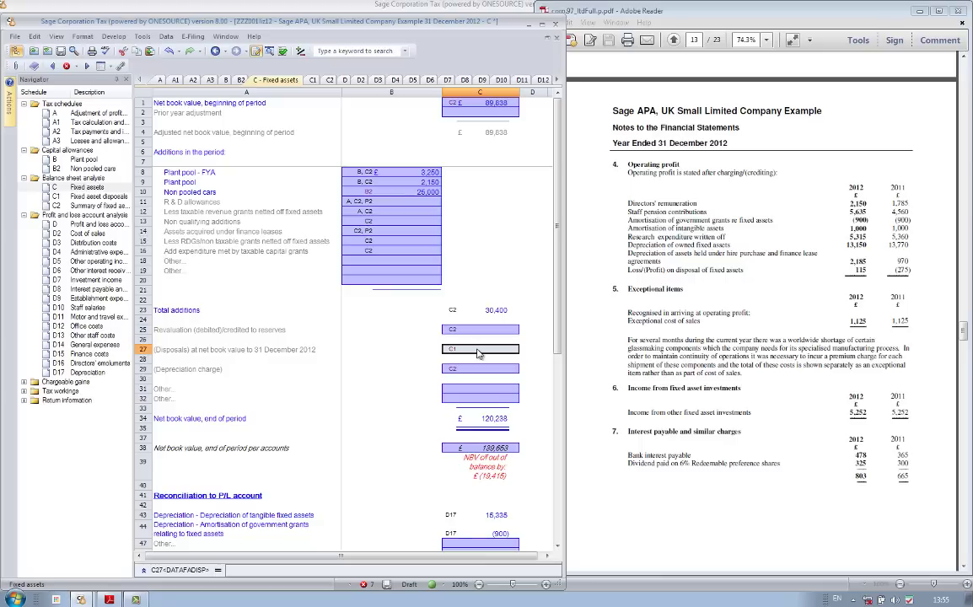
type("250")
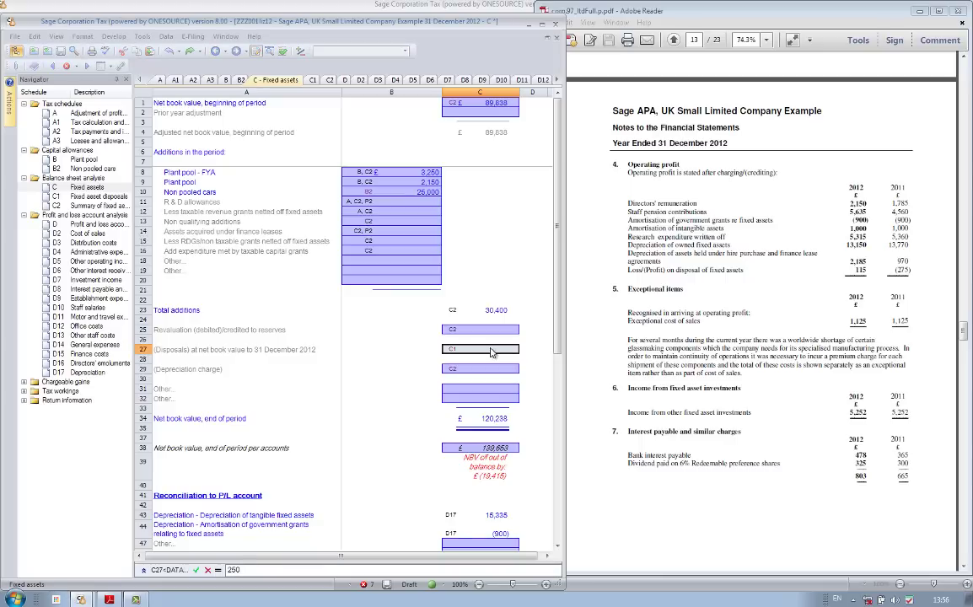
key("Return")
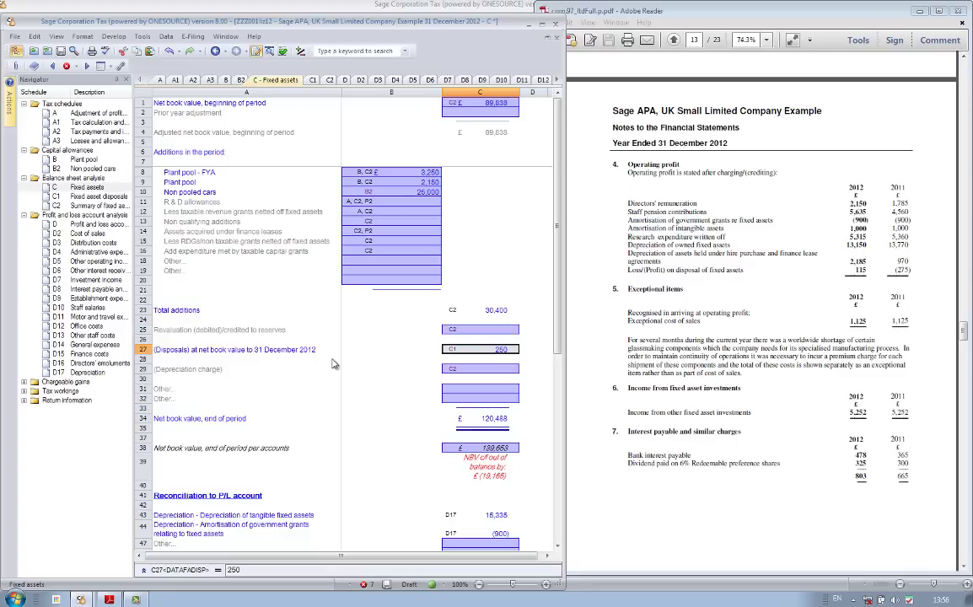
left_click(299, 52)
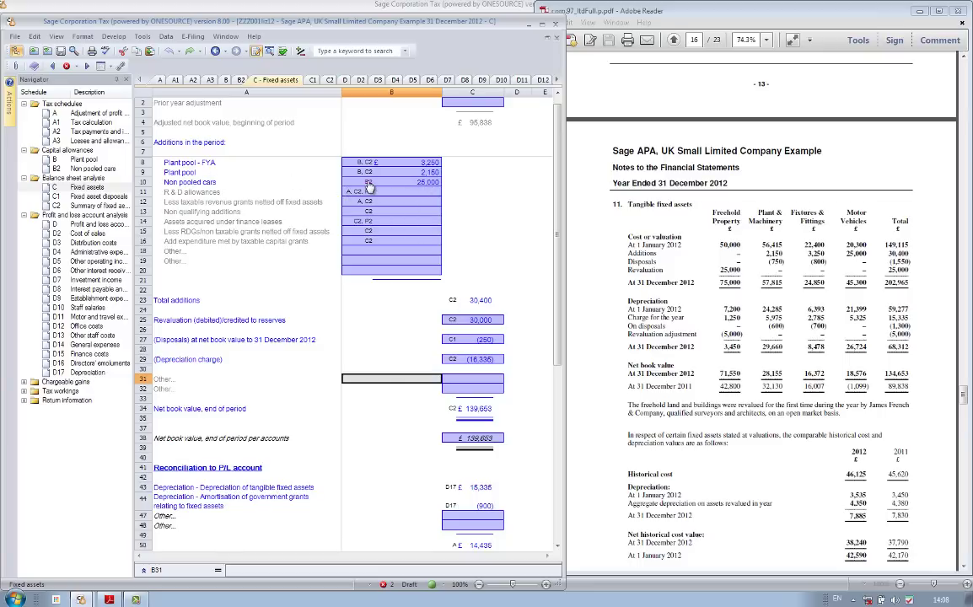
left_click(368, 187)
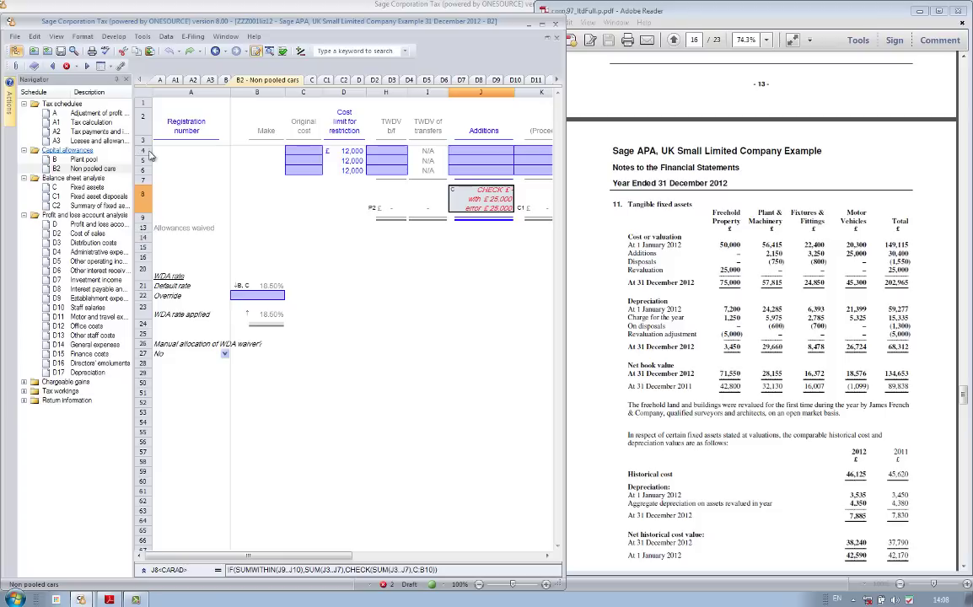
left_click(199, 162)
left_click(184, 148)
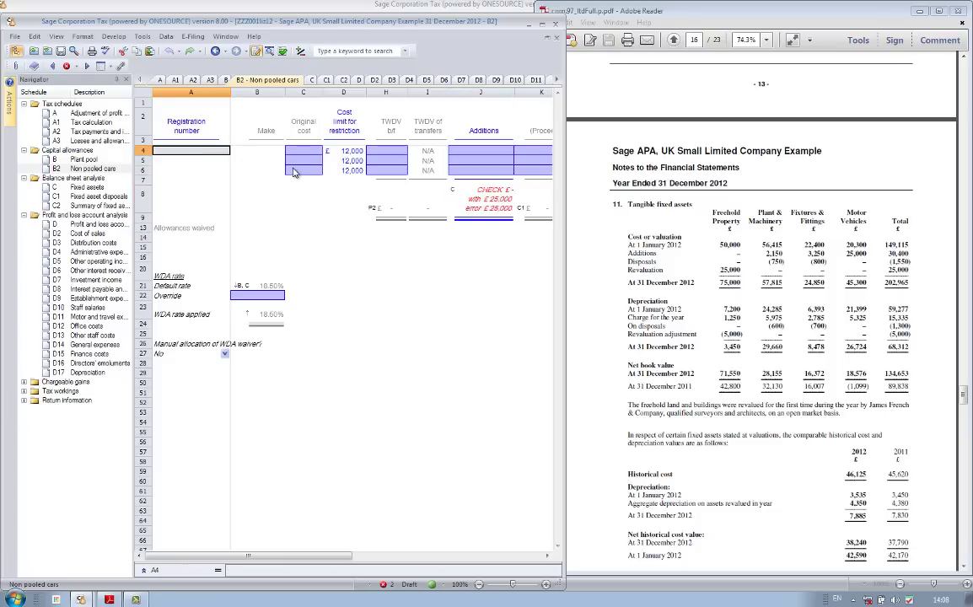
type("E4")
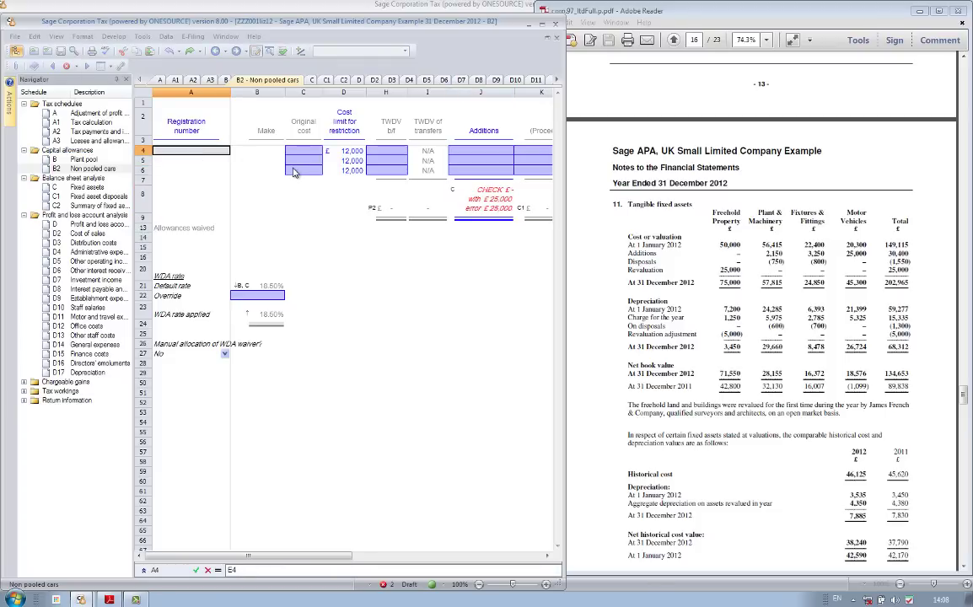
type(" EBS")
key("Return")
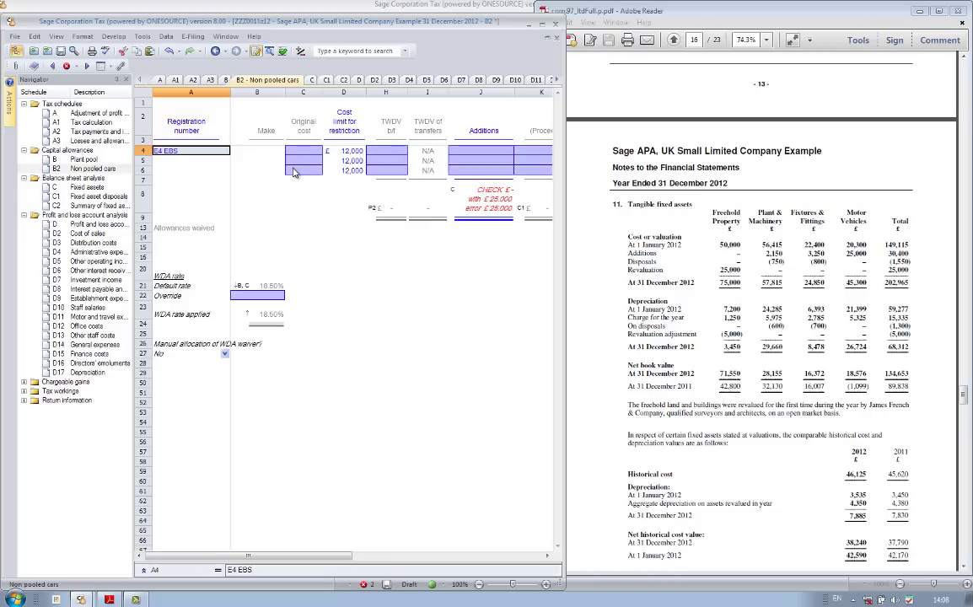
key("Tab")
type("MIN")
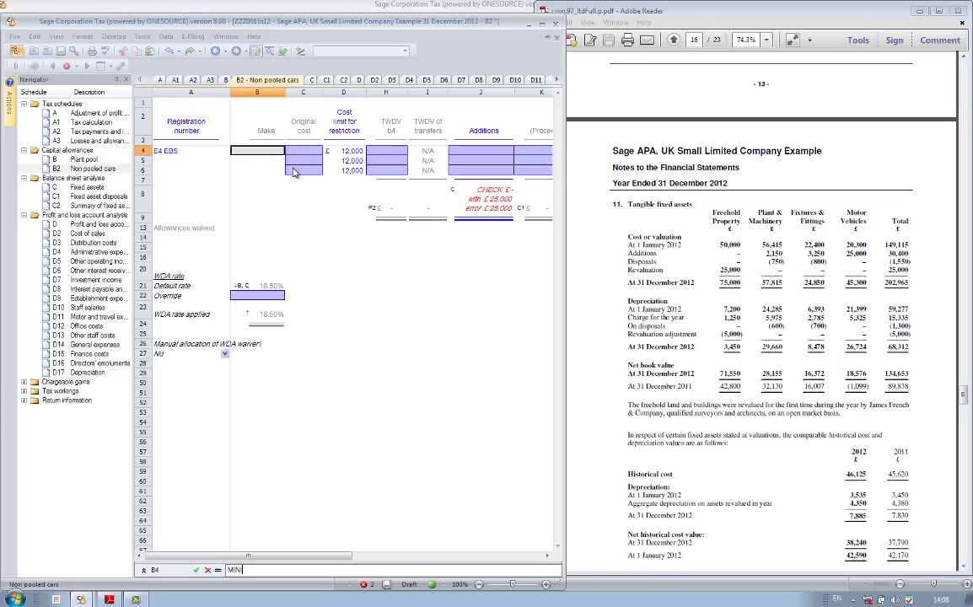
type("I")
key("Tab")
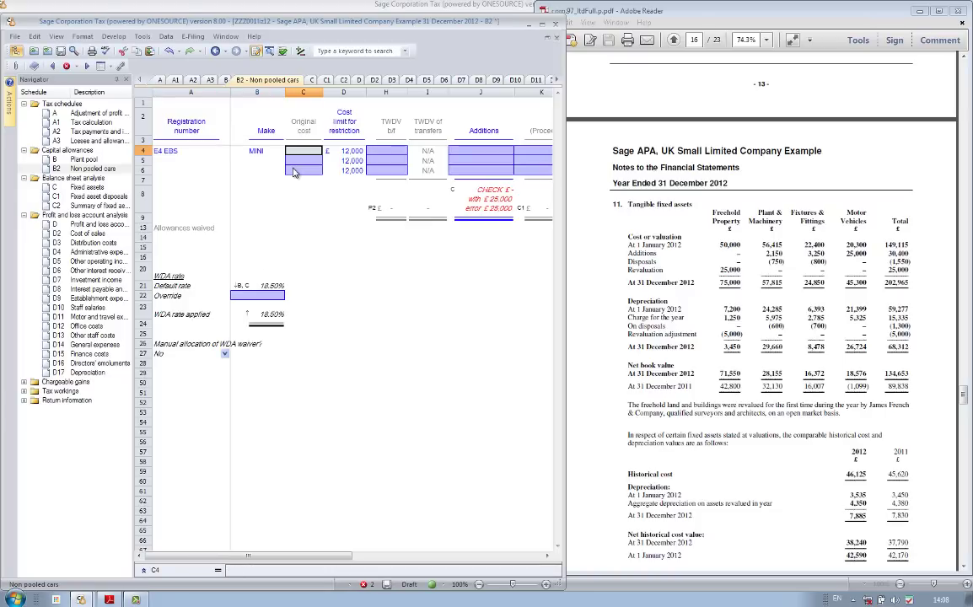
- Enter 25k as both the original cost and the additions for the MINI, leaving the source blank
type("25k")
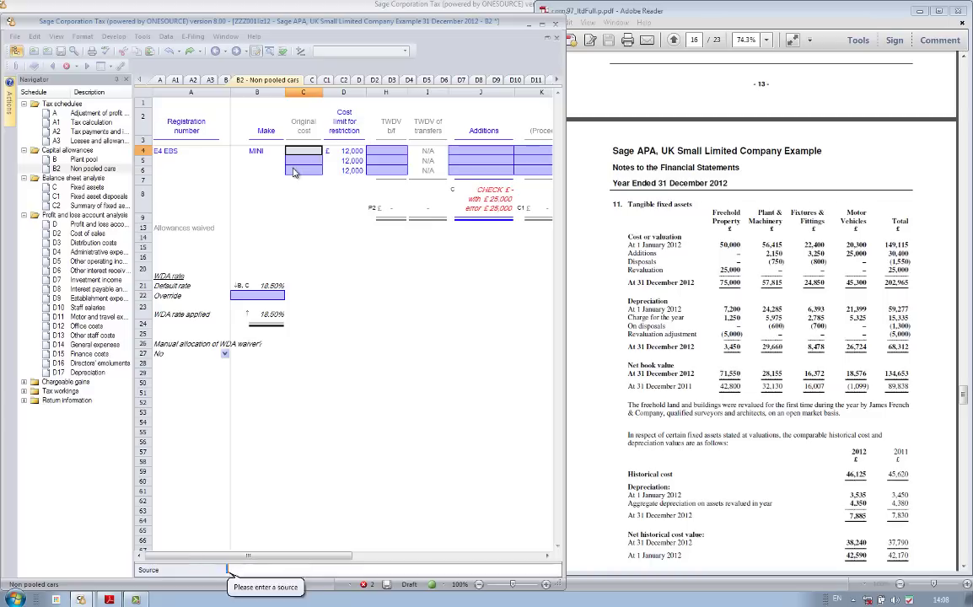
key("Return")
key("Tab")
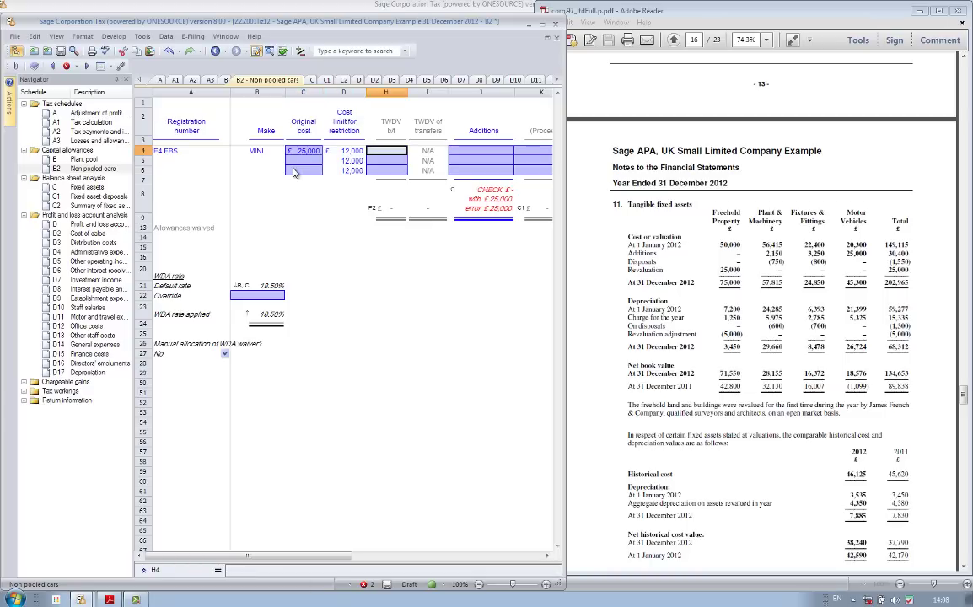
key("Tab")
type("25k")
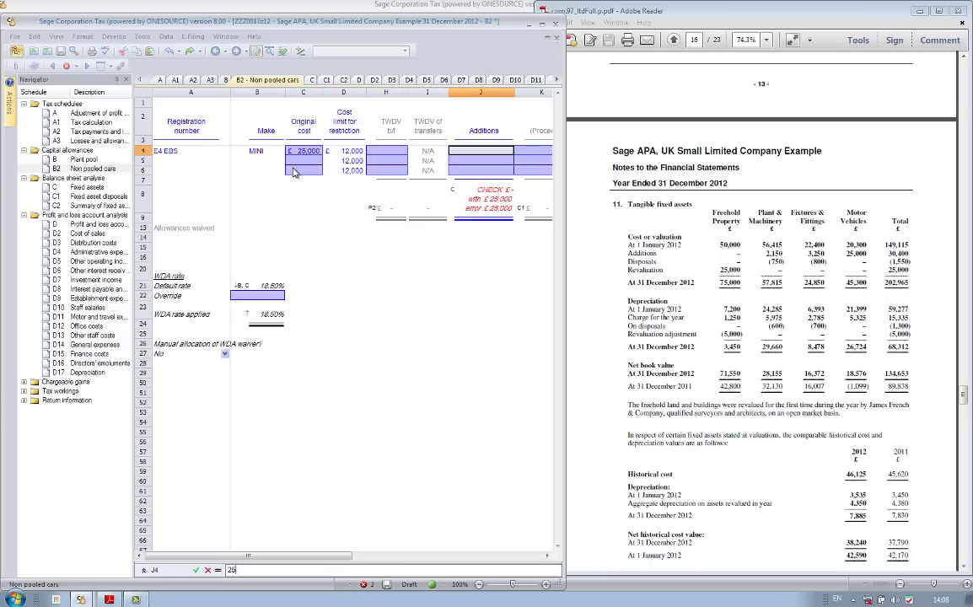
key("Return")
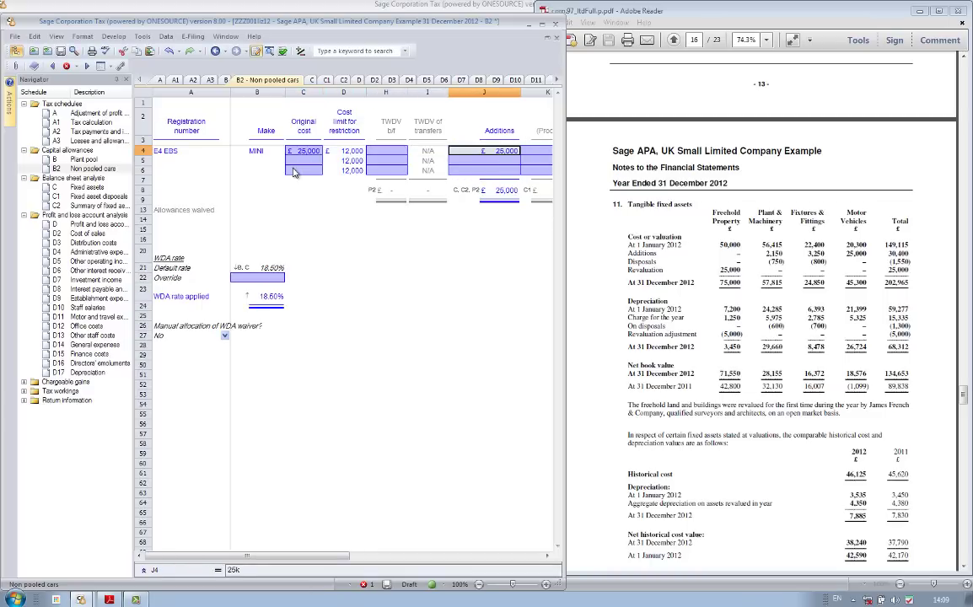
- Hide the unused rows on the Non pooled cars schedule and review the Adjustment of profit schedule in a maximized window
left_click(283, 52)
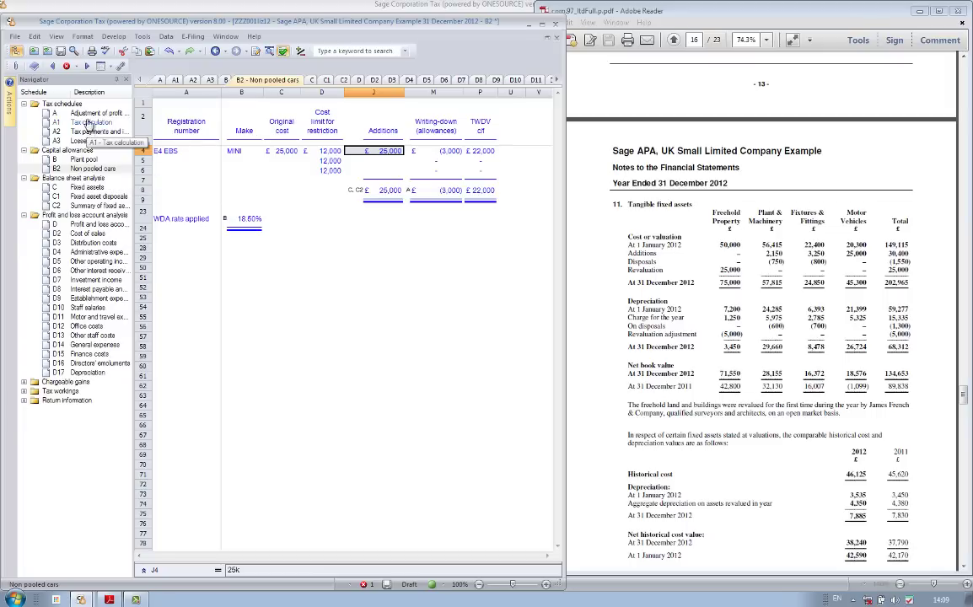
left_click(85, 113)
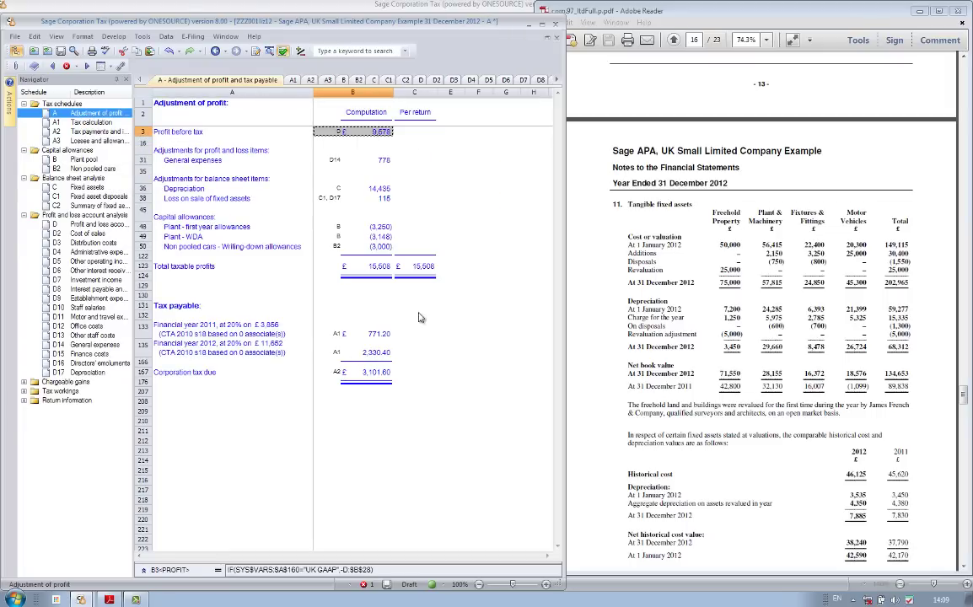
left_click(355, 133)
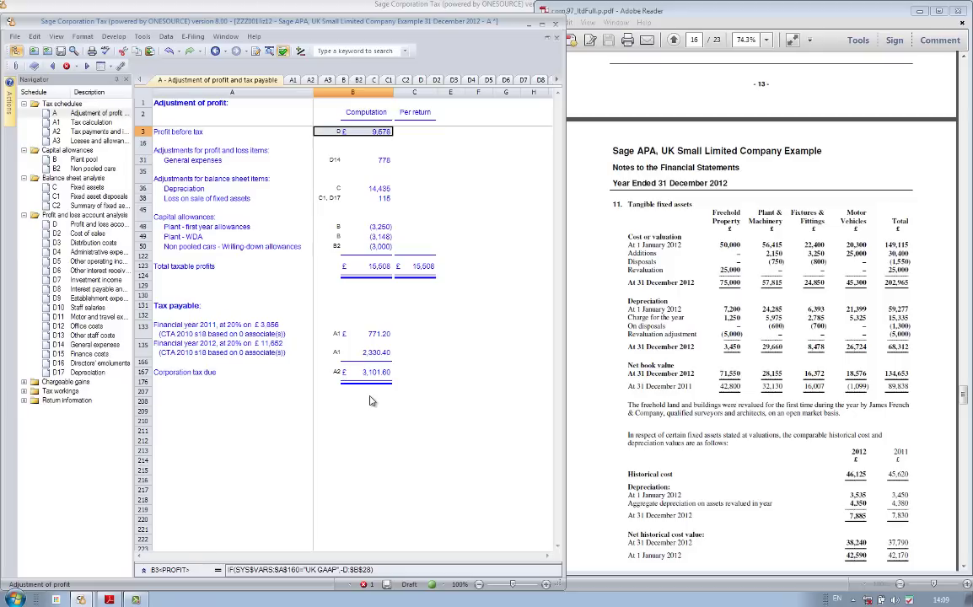
double_click(488, 20)
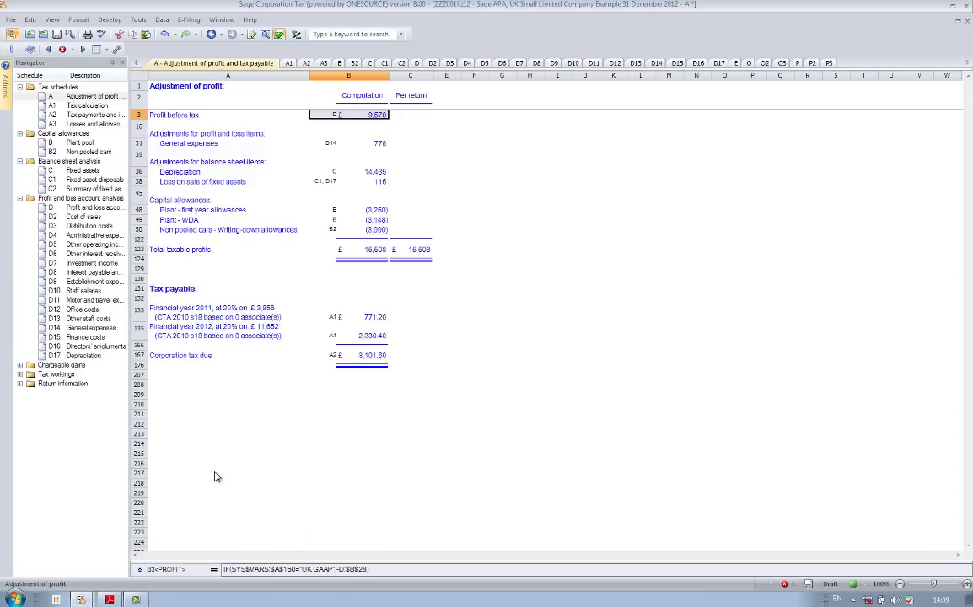
- Develop a schedule for assets acquired after 31/03/82 or rebased from the Chargeable gains summary
left_click(20, 366)
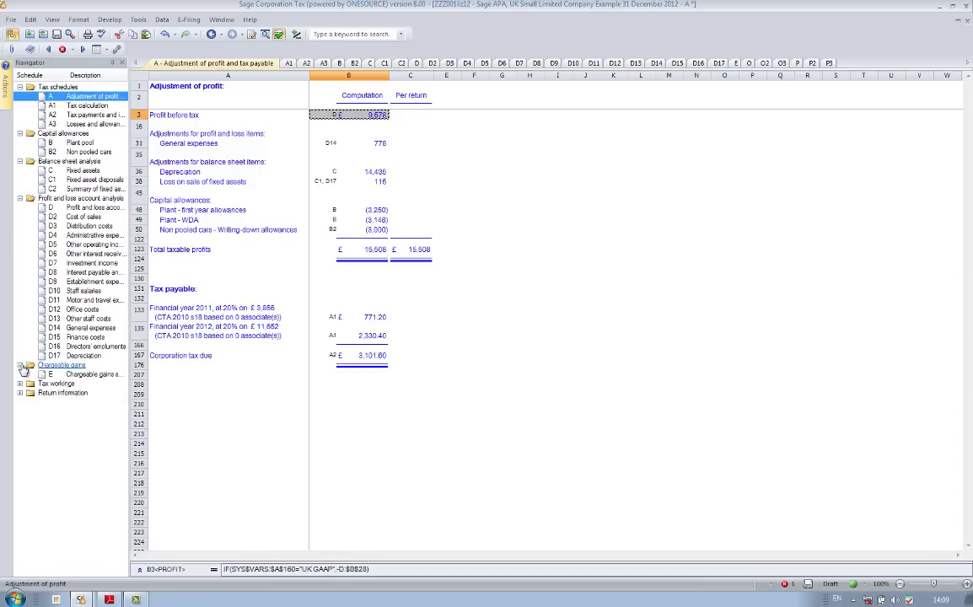
left_click(84, 375)
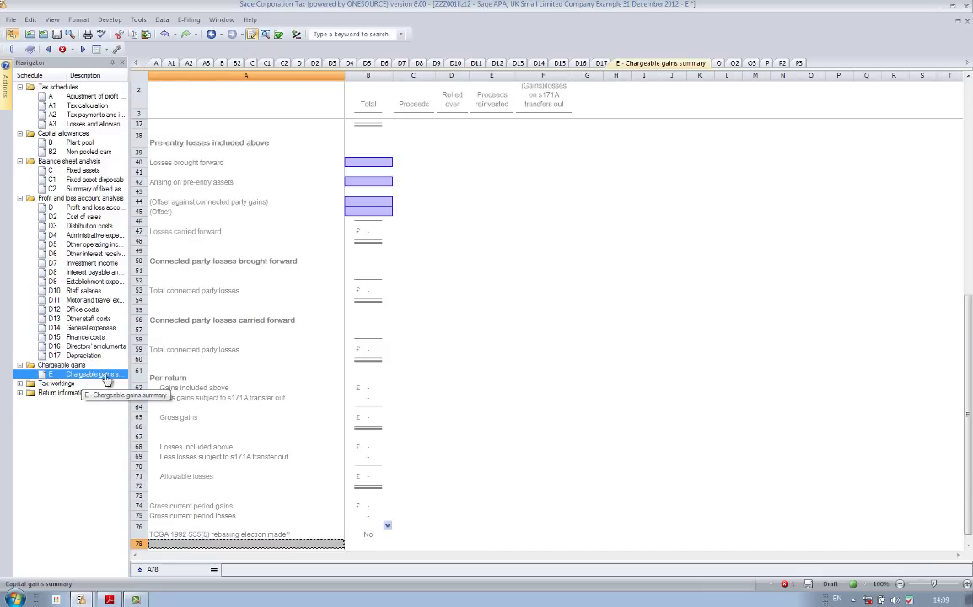
left_click(108, 20)
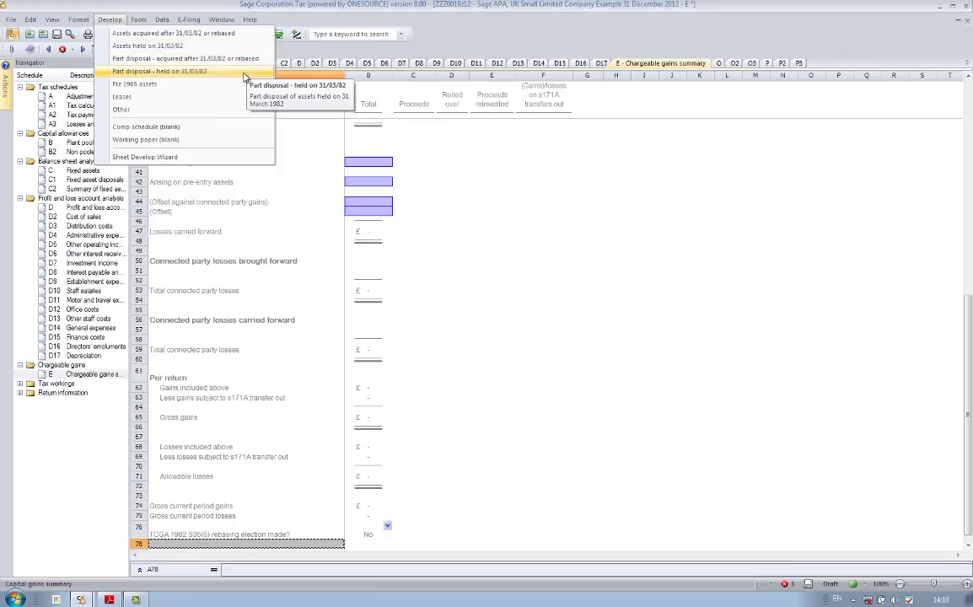
mouse_move(238, 92)
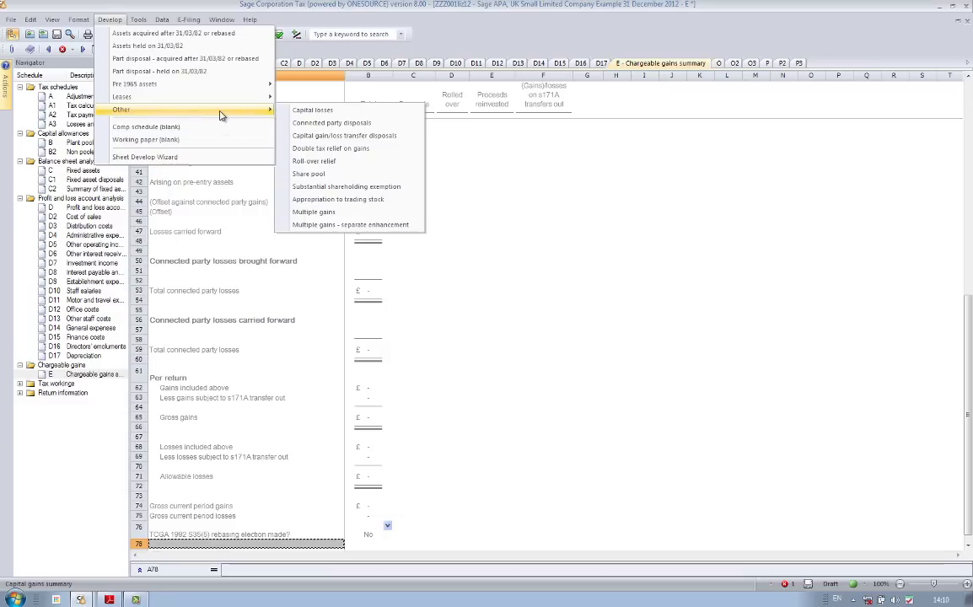
left_click(202, 36)
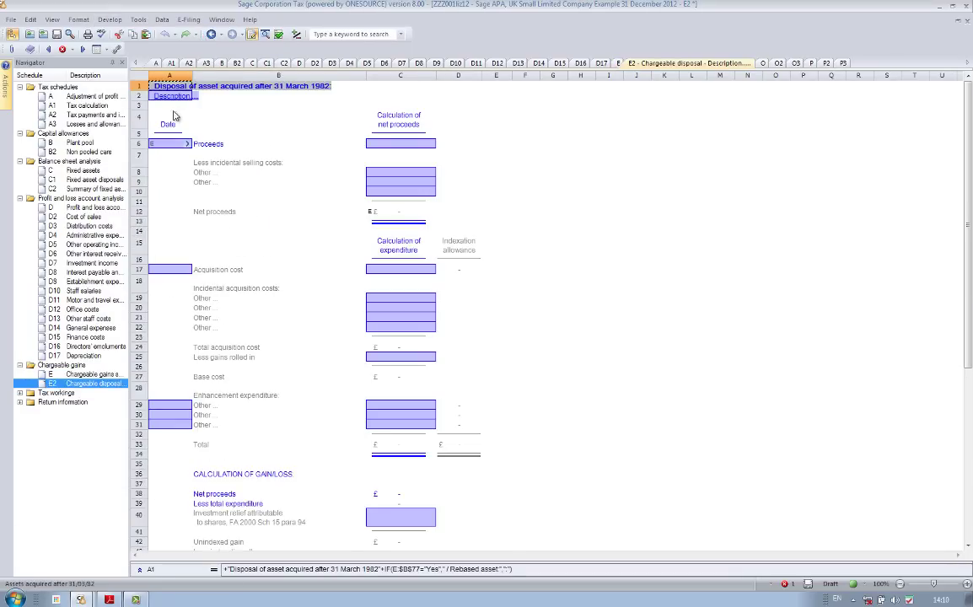
- Set the description of the chargeable disposal to Painting
left_click(158, 95)
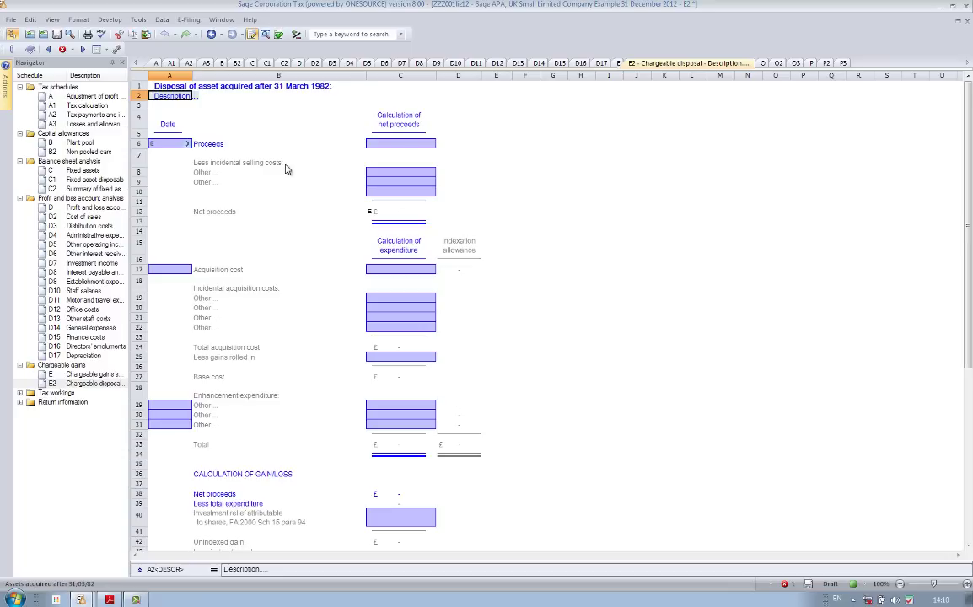
type("P")
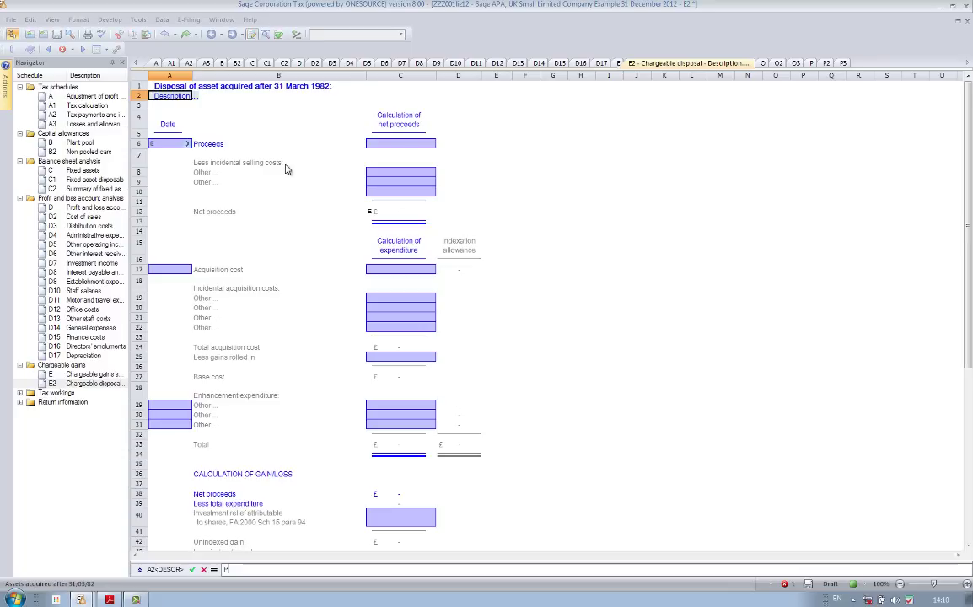
type("ainting")
key("Return")
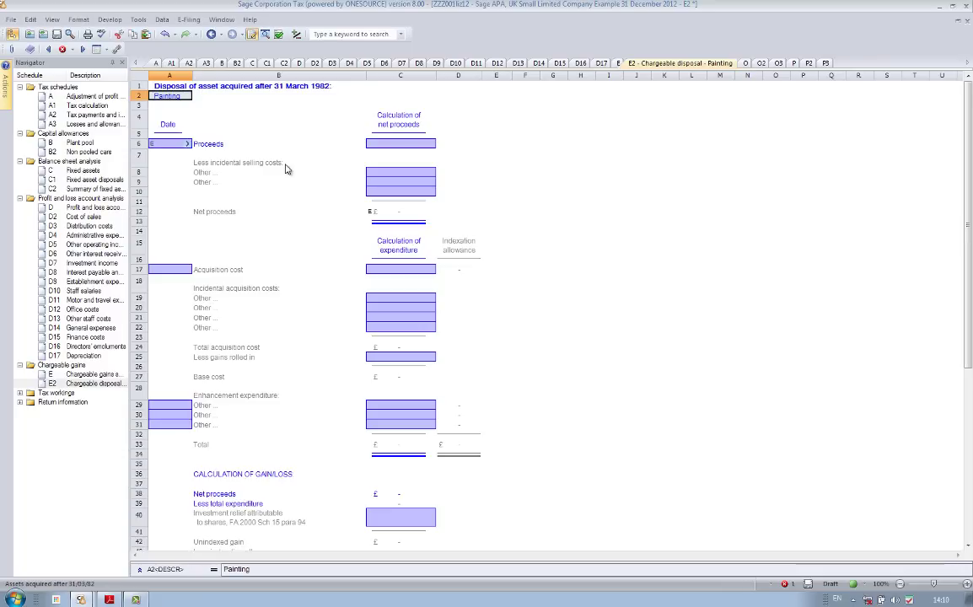
- Enter 31/07/2012 as the disposal date of the painting and 56k as the proceeds
key("Down")
key("Down")
key("Down")
key("Down")
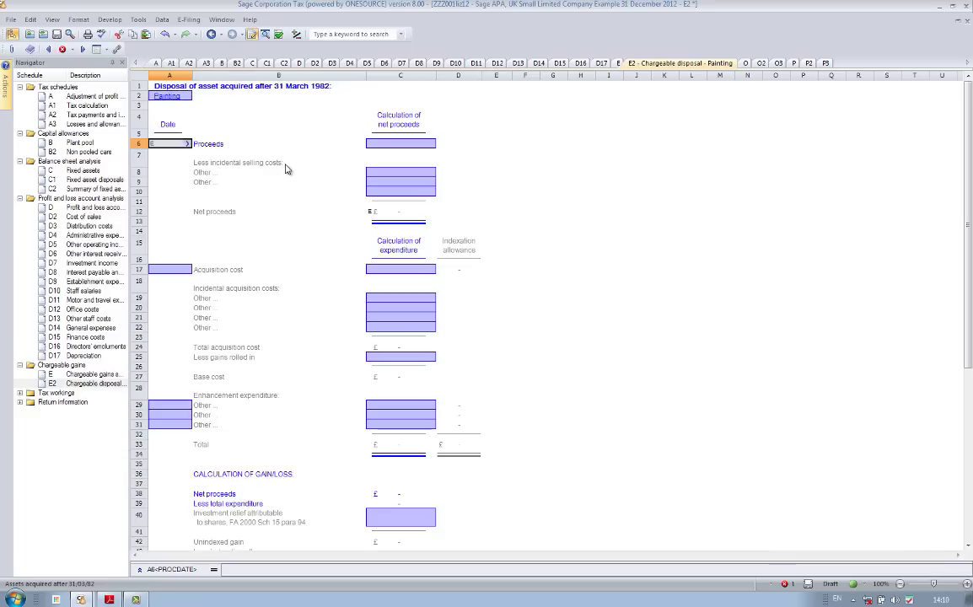
type("31/0")
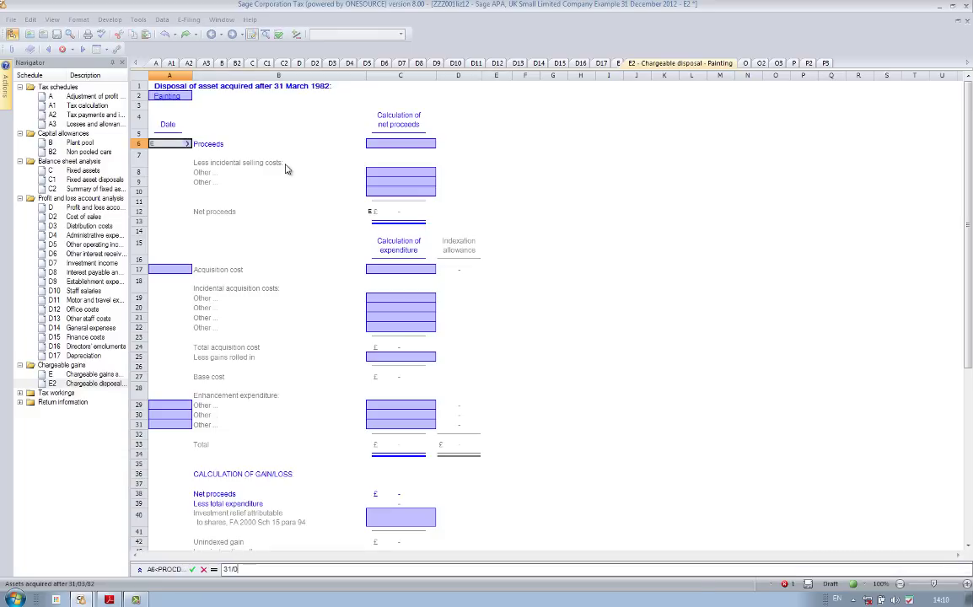
type("7/2012")
key("Return")
key("Tab")
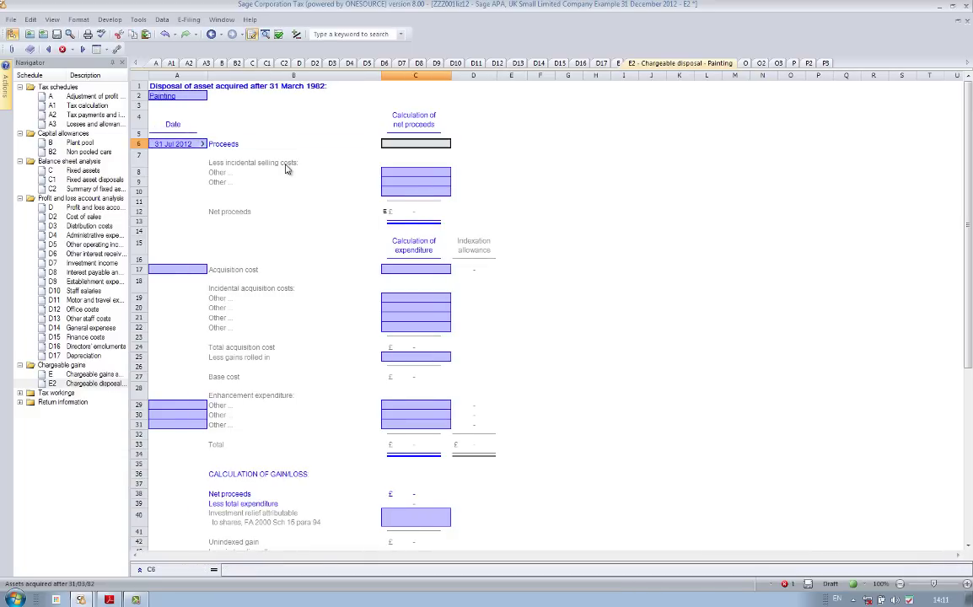
type("56k")
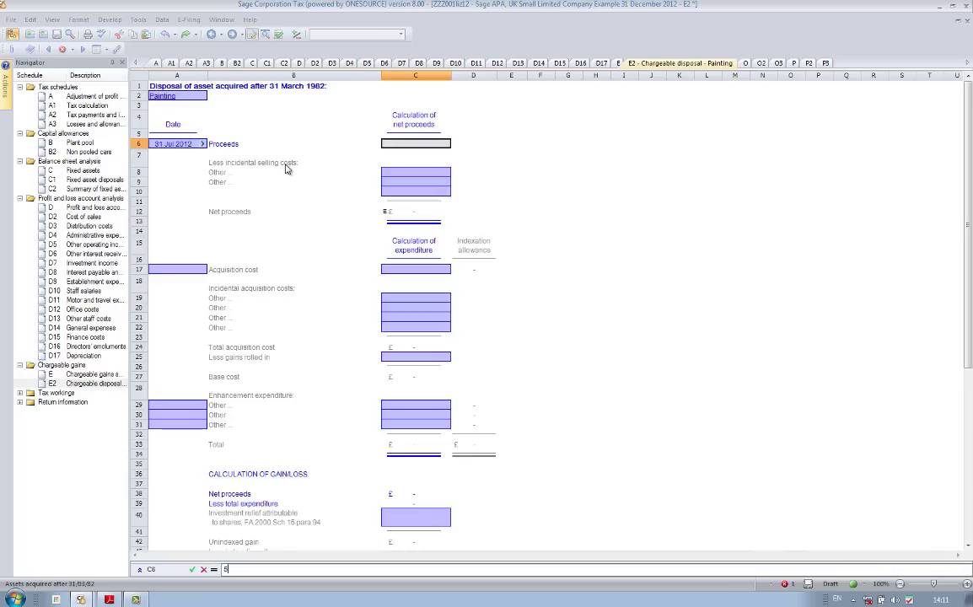
key("Return")
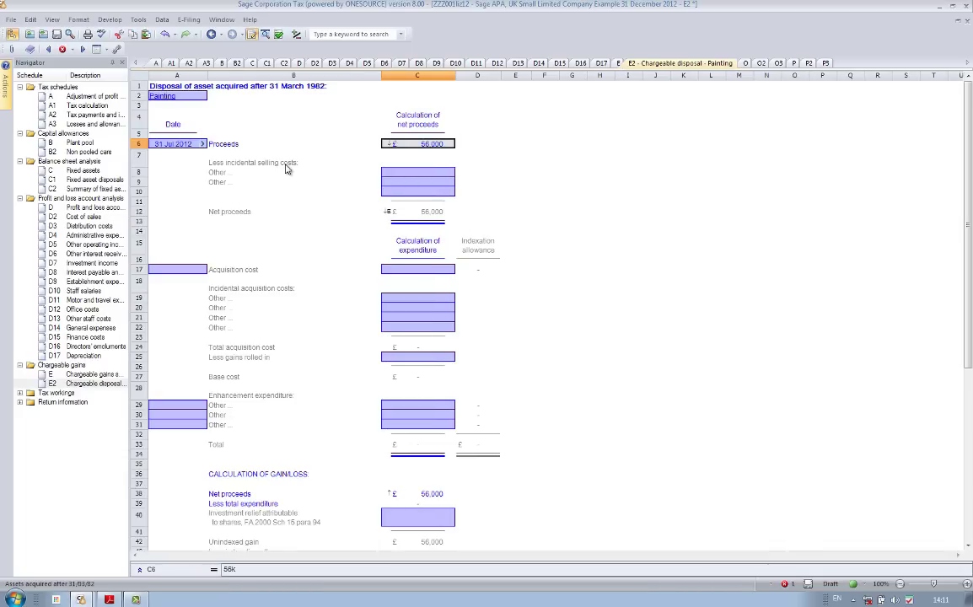
- Label the first incidental selling cost Legal and enter 1k for it
key("Tab")
left_click(286, 169)
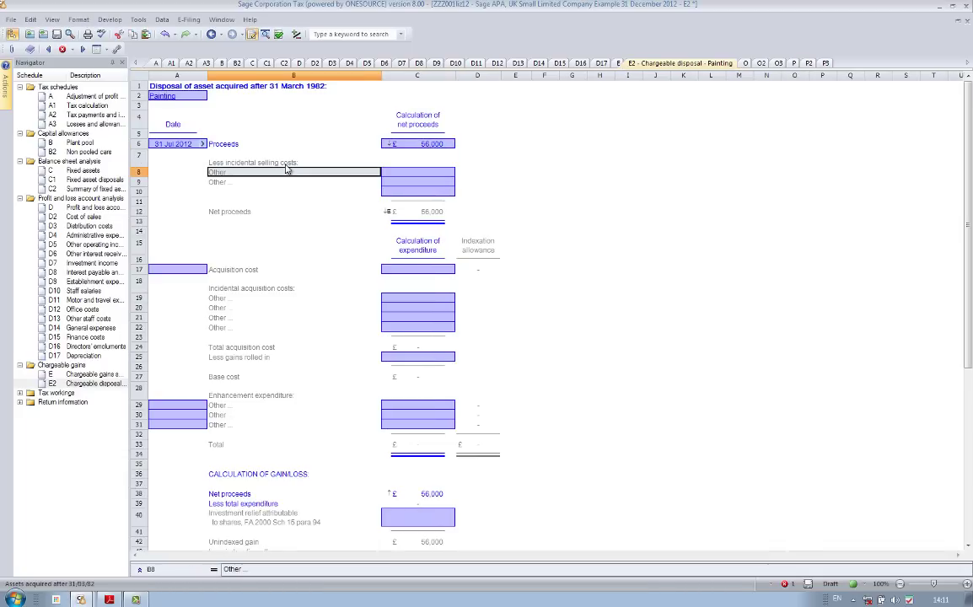
type("Legal")
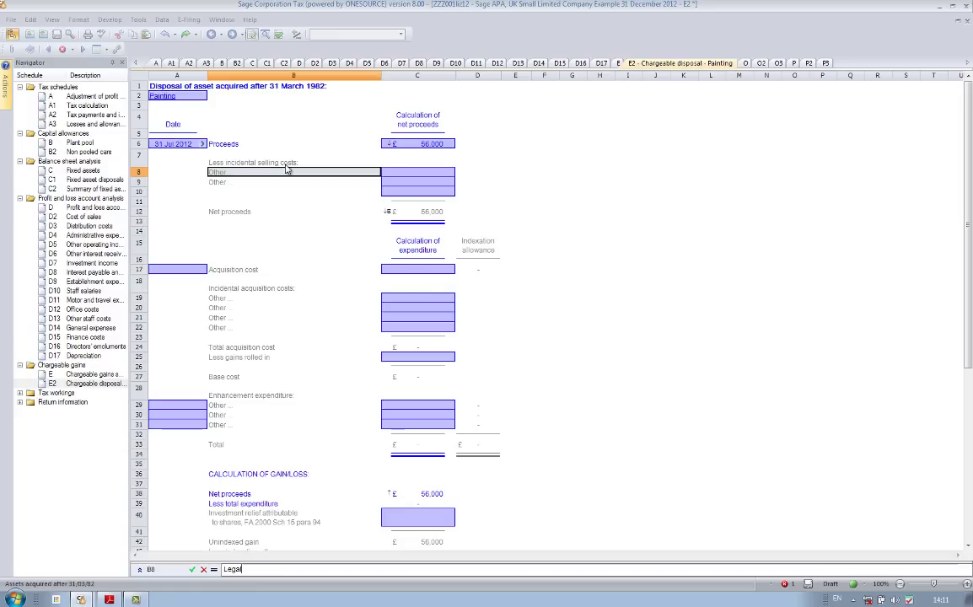
key("Return")
key("Tab")
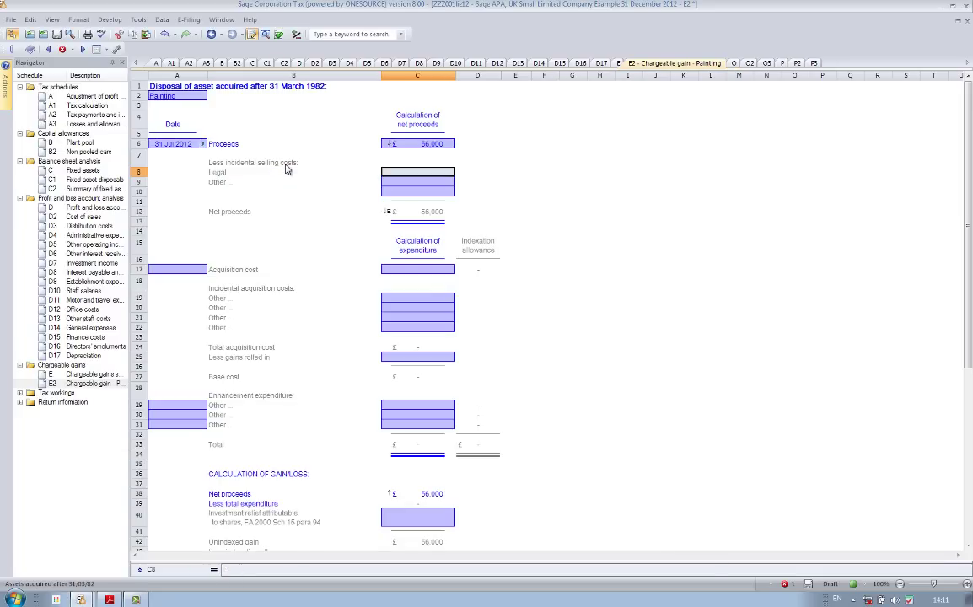
type("1000")
key("Return")
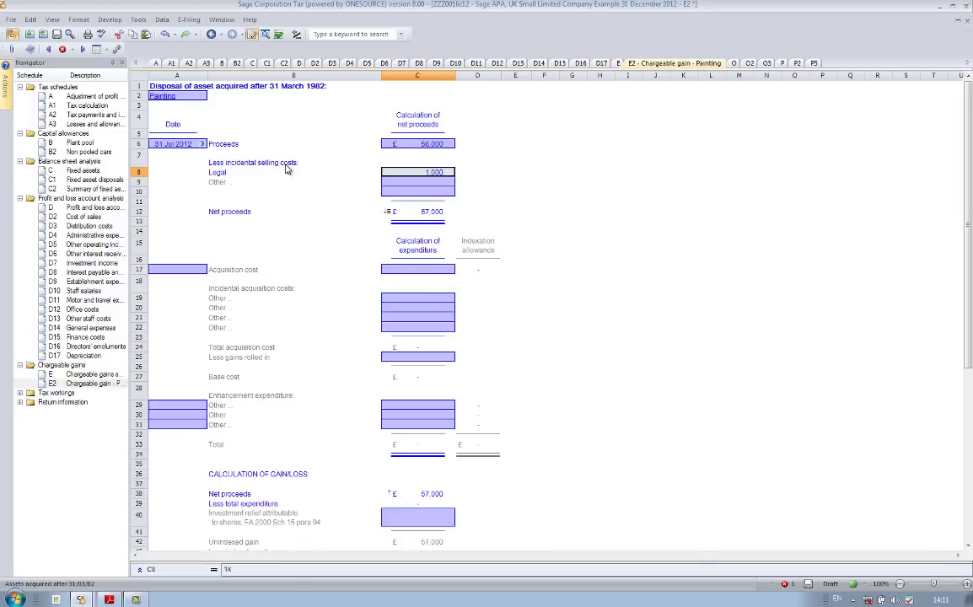
- Enter 01/05/2000 as the painting's acquisition date and 20k as its acquisition cost
key("Return")
key("Return")
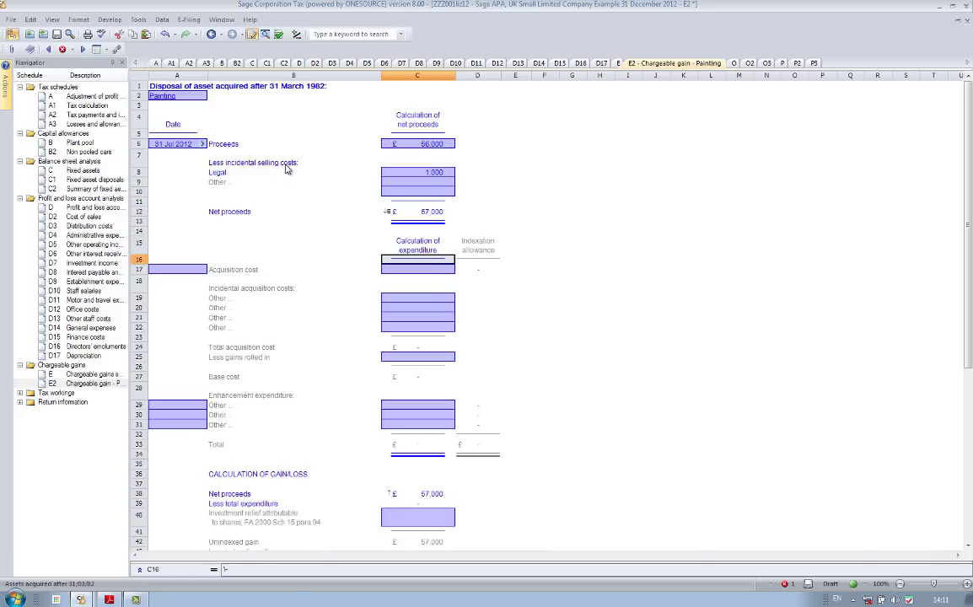
key("shift+Tab")
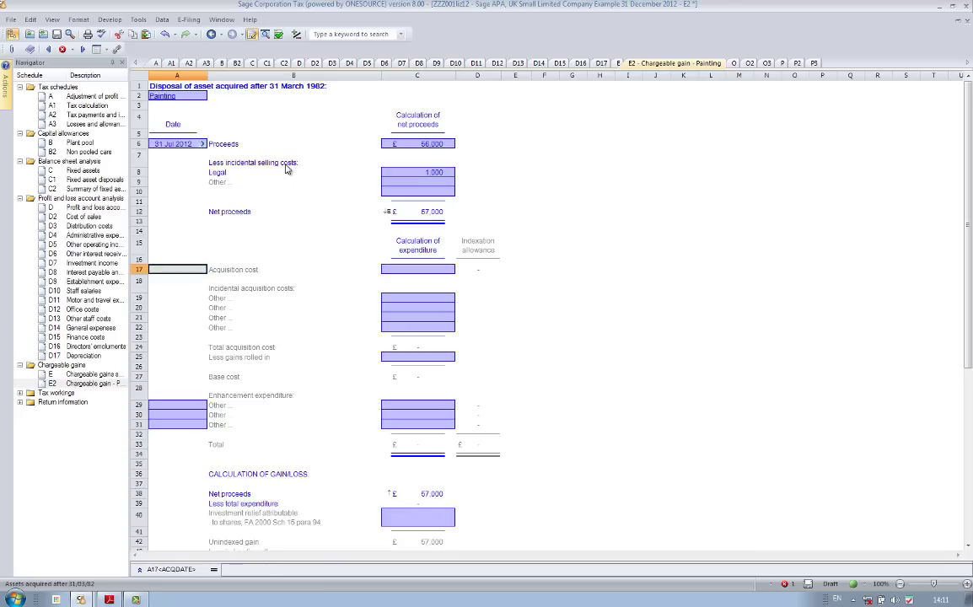
type("0")
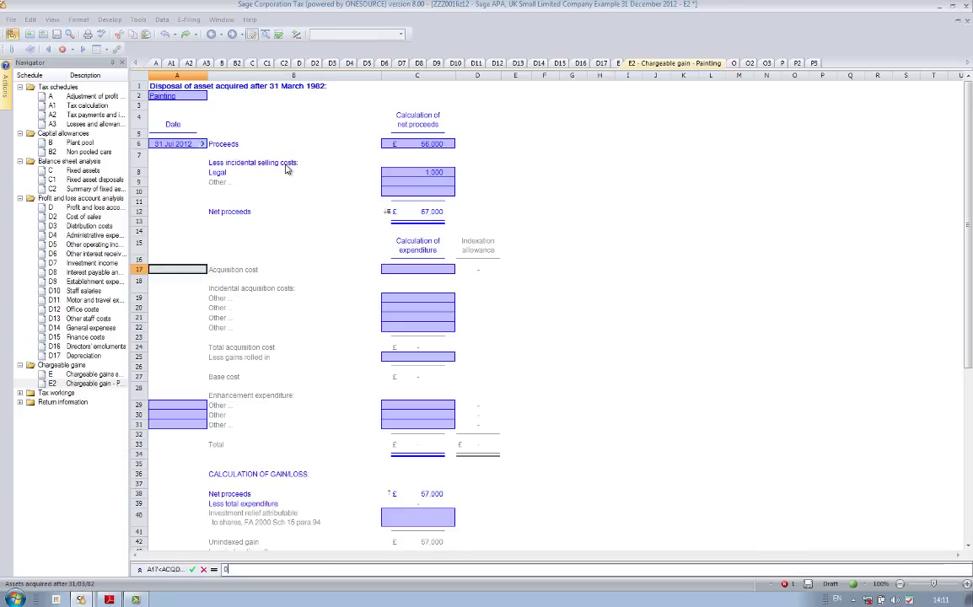
type("1/05/")
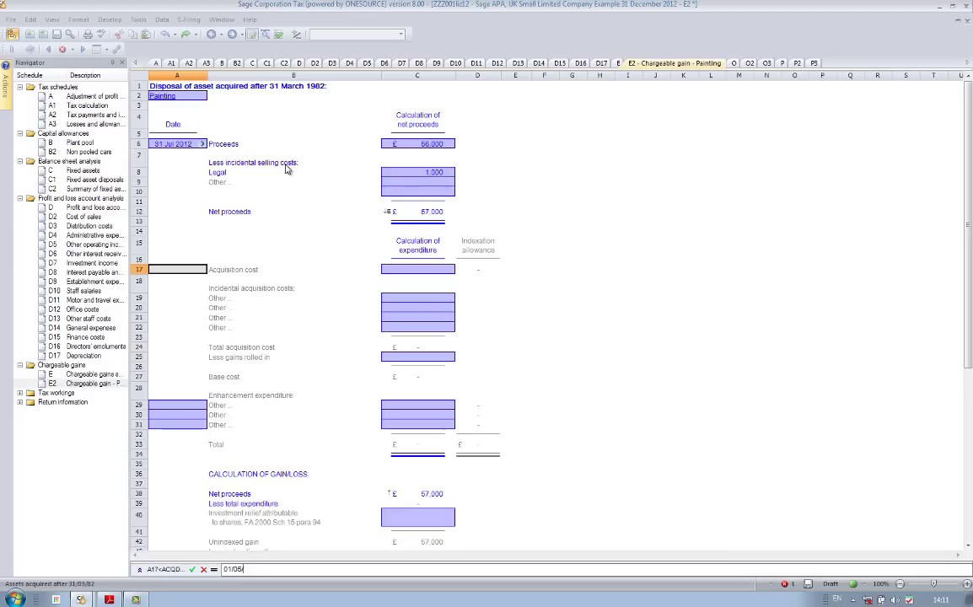
type("2000")
key("Tab")
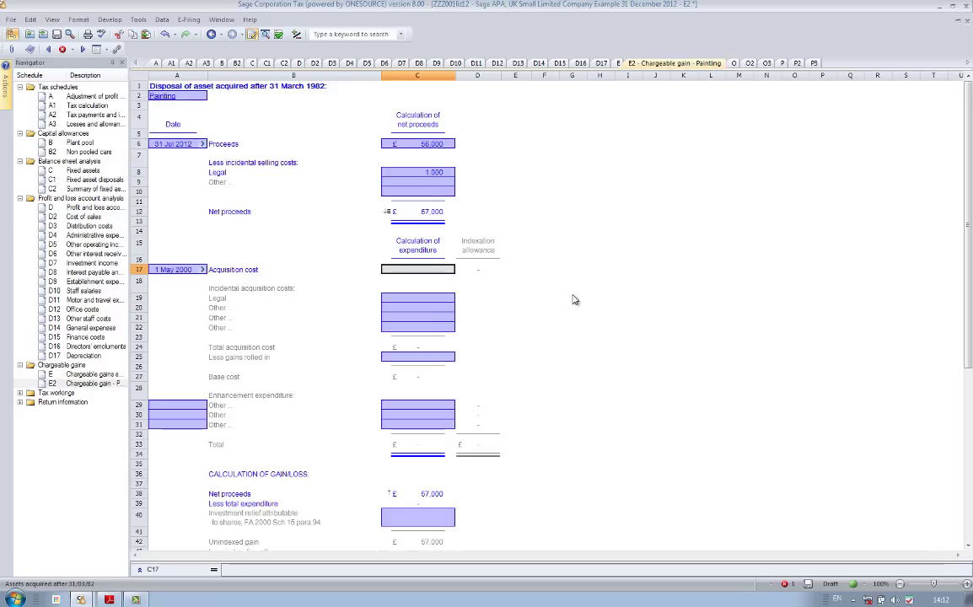
type("20K")
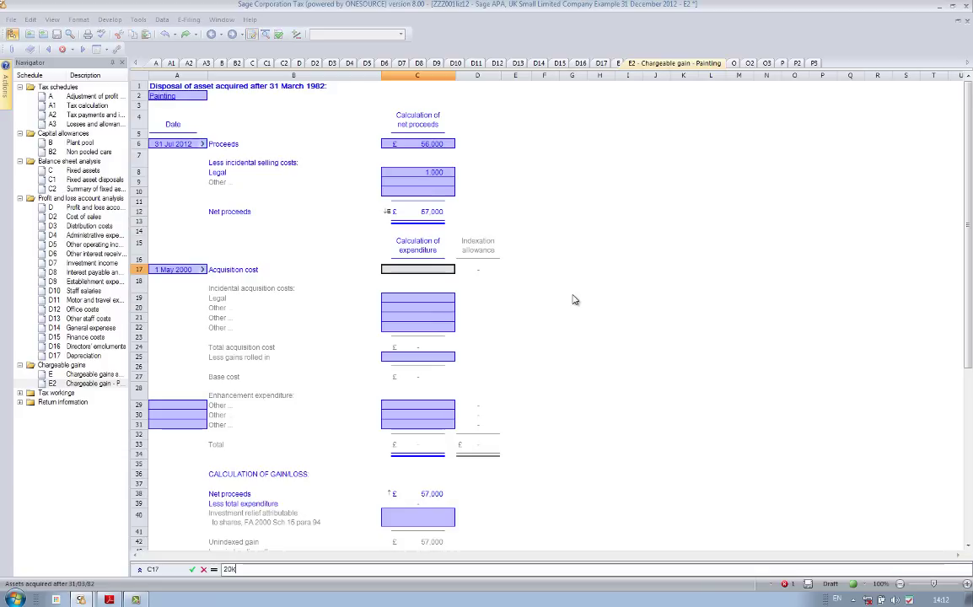
key("Return")
- Enter 500 for Legal under the incidental acquisition costs
key("Down")
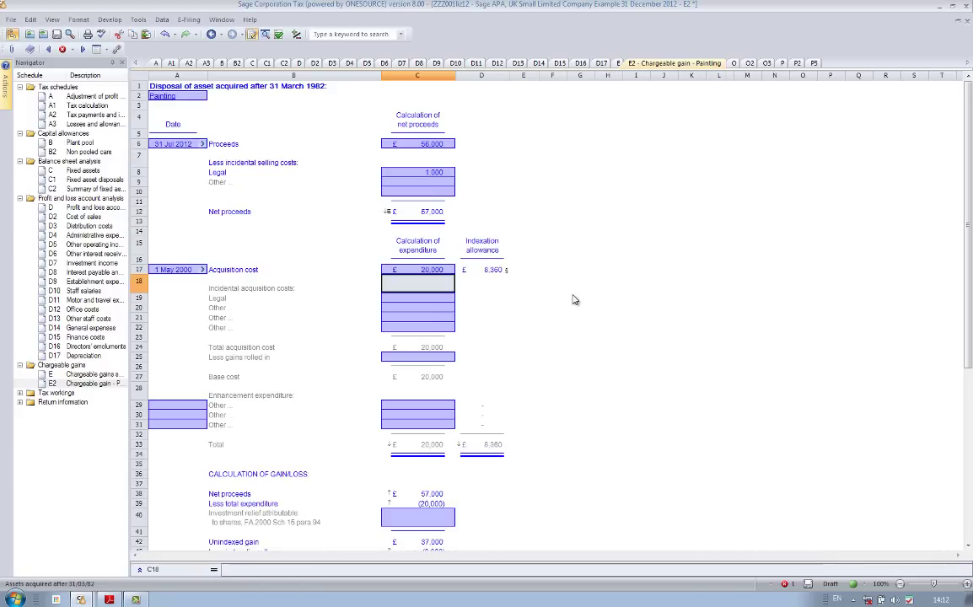
type("500")
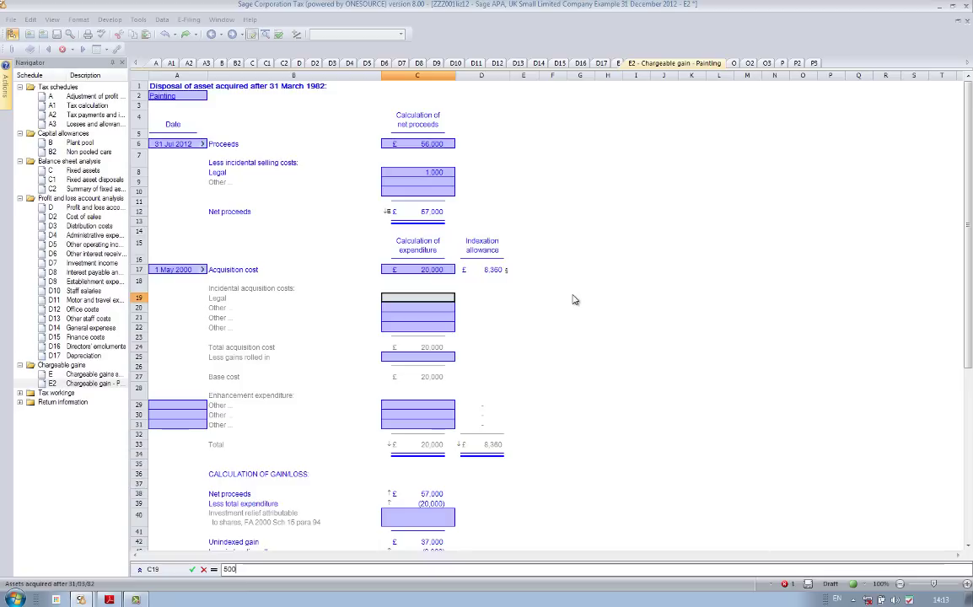
key("Return")
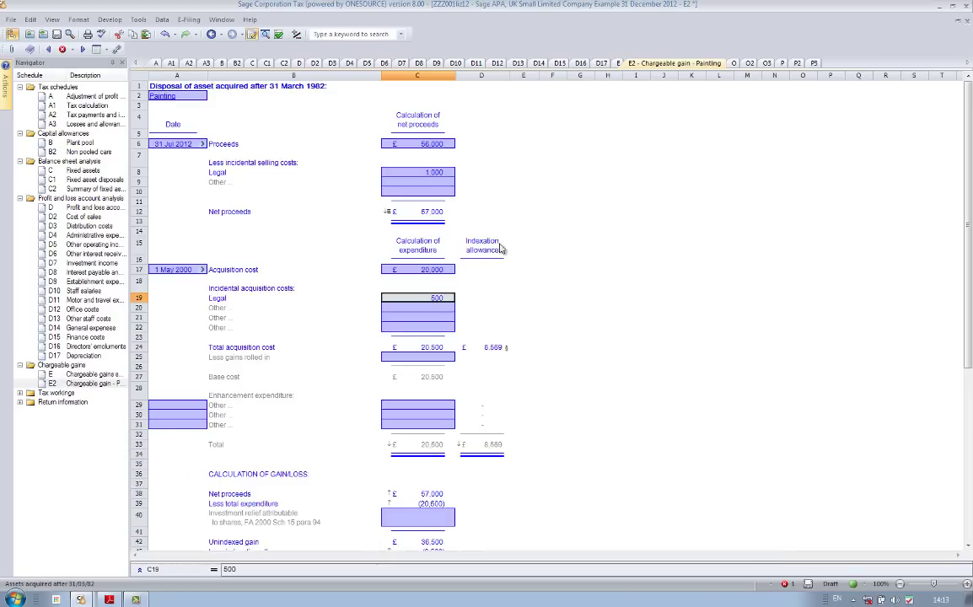
- Hide the unused rows and trace the painting's chargeable gain through the Chargeable gains summary to the Adjustment of profit schedule
left_click(251, 35)
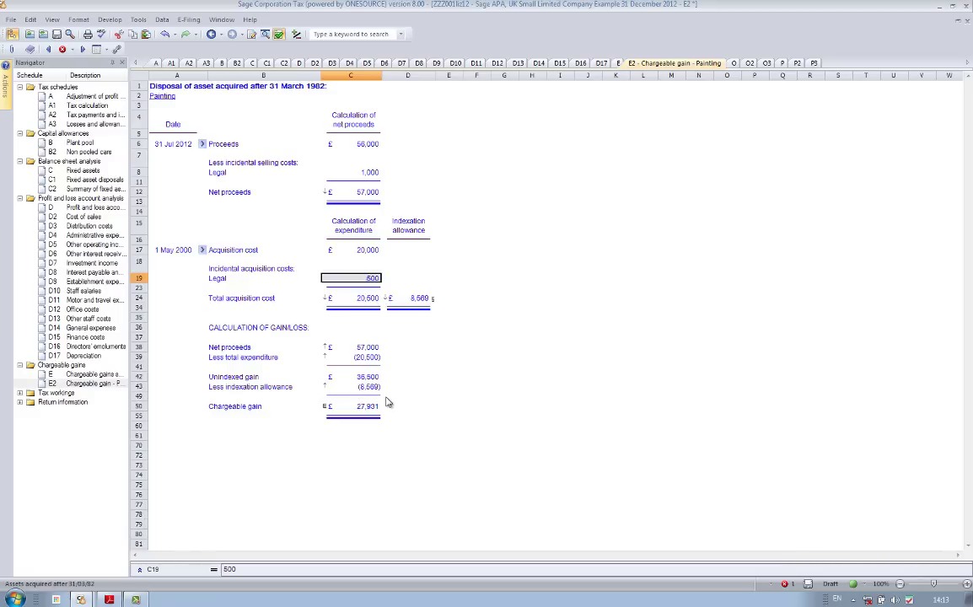
left_click(352, 406)
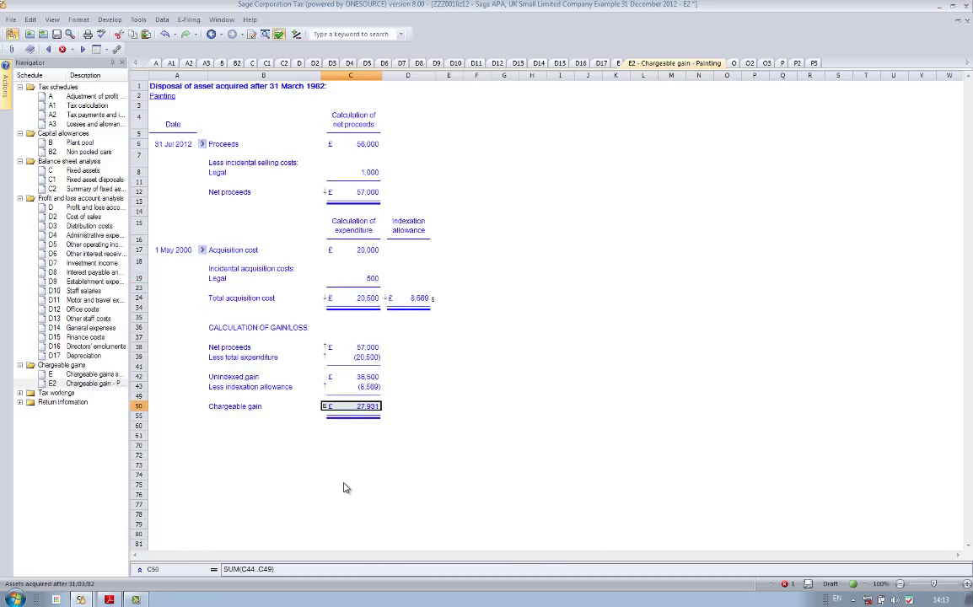
left_click(325, 408)
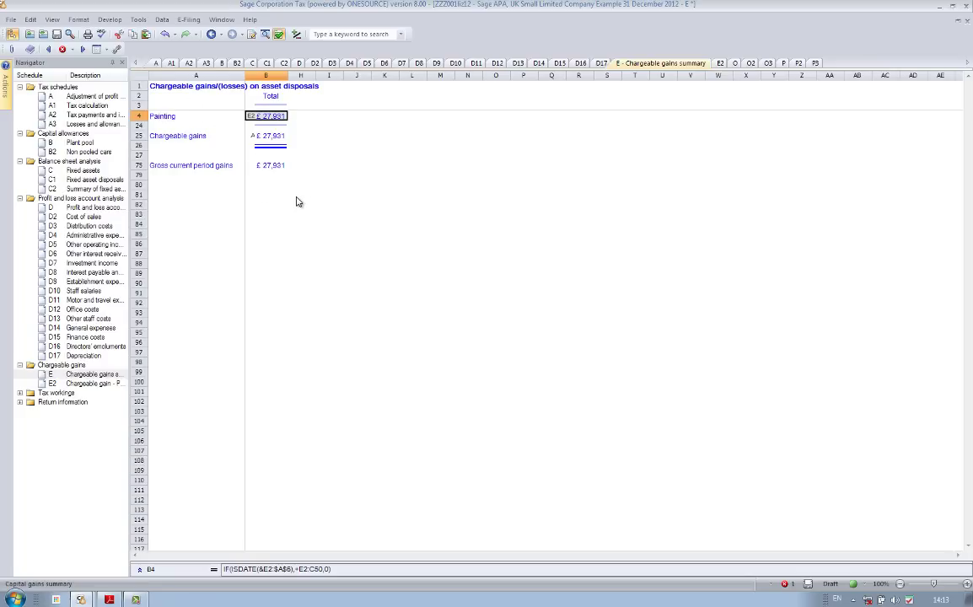
left_click(252, 136)
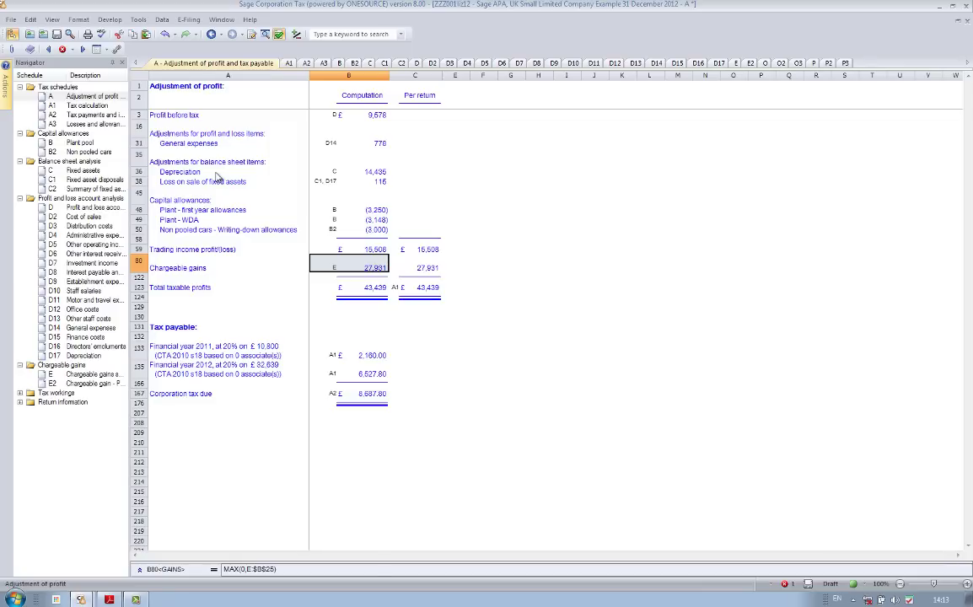
- Develop the full CT600 return form for the computation
left_click(110, 21)
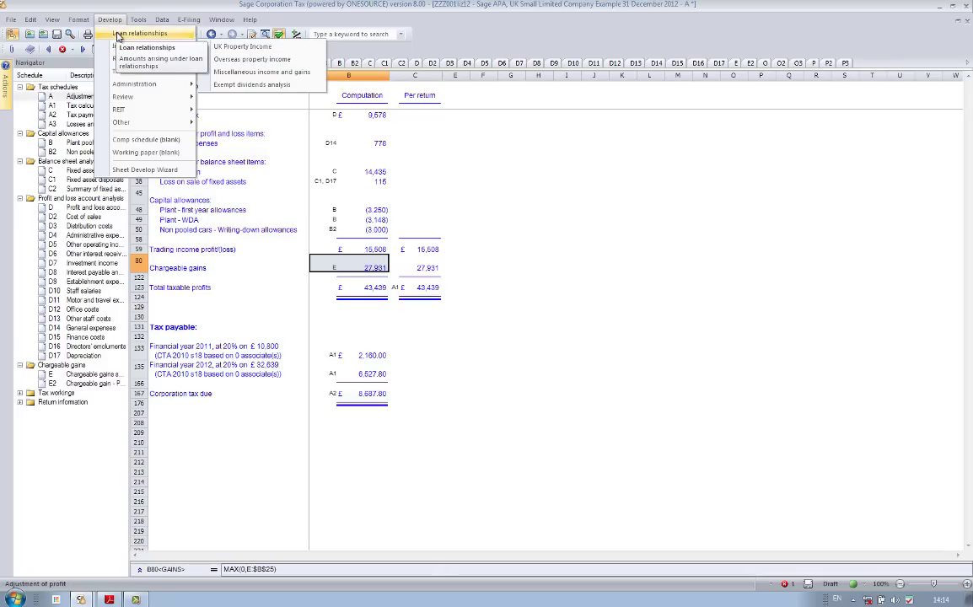
mouse_move(117, 48)
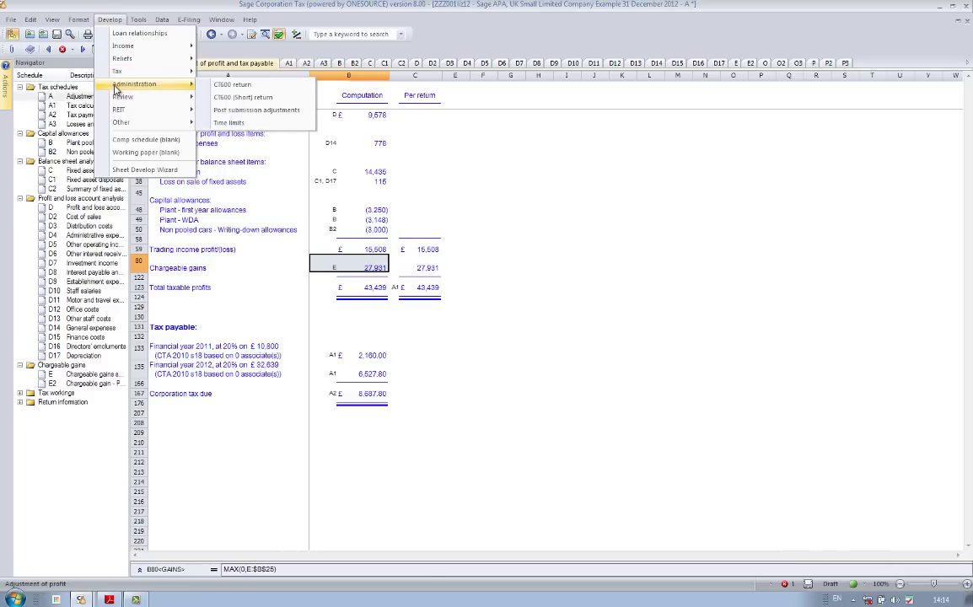
mouse_move(262, 86)
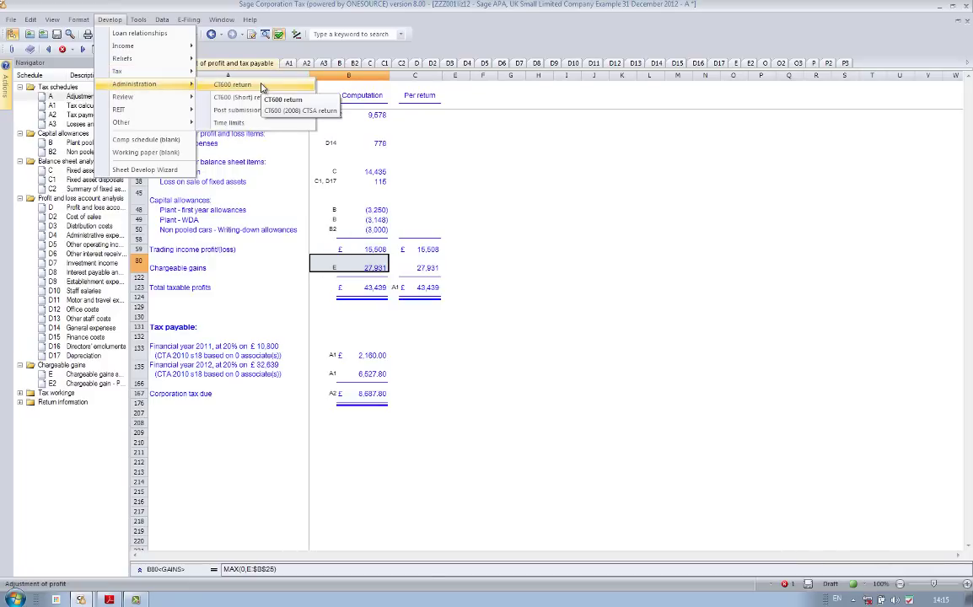
left_click(263, 86)
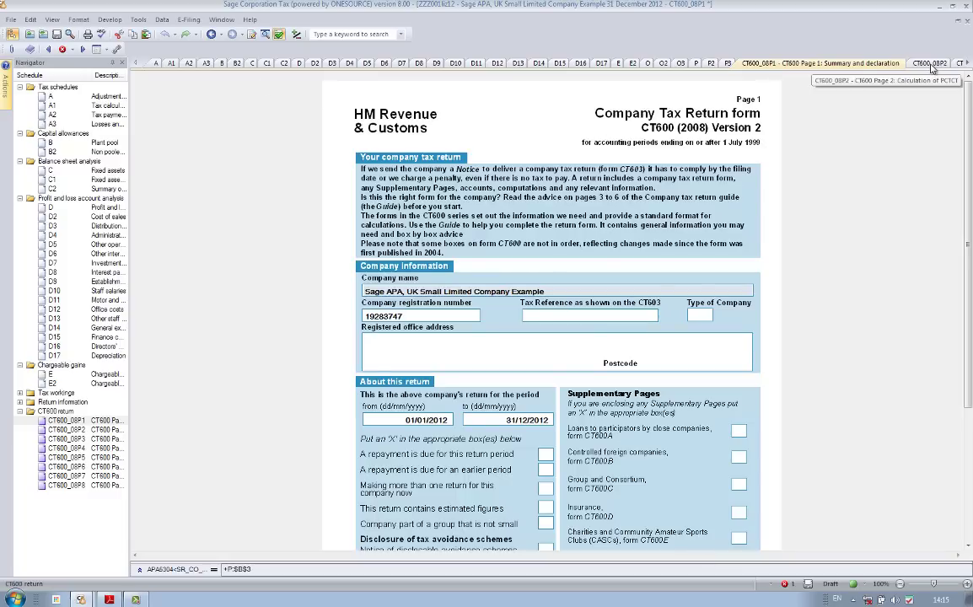
- Review CT600 pages 2 to 8, return to page 1 and look over the supplementary forms that can be developed
left_click(51, 430)
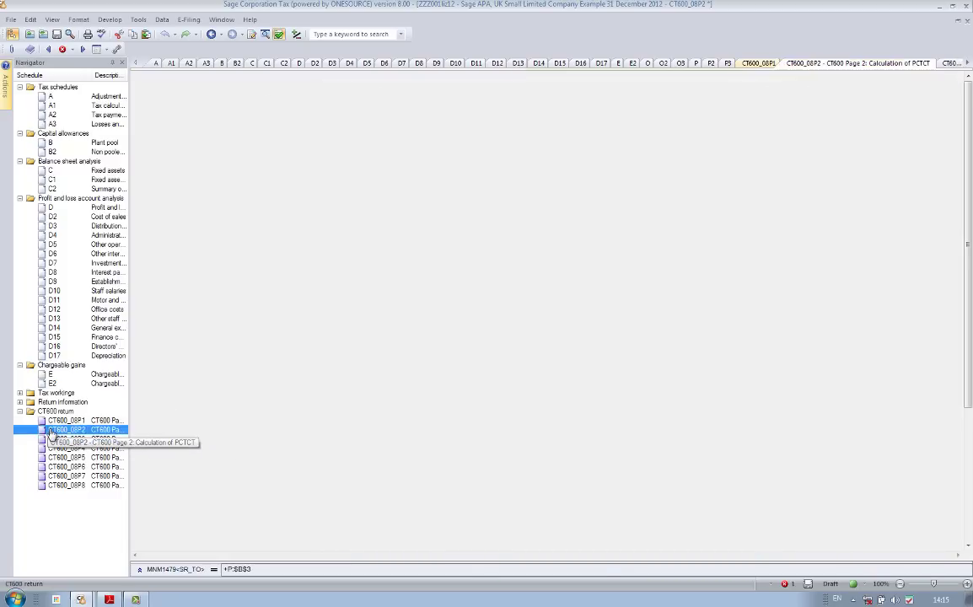
left_click(58, 440)
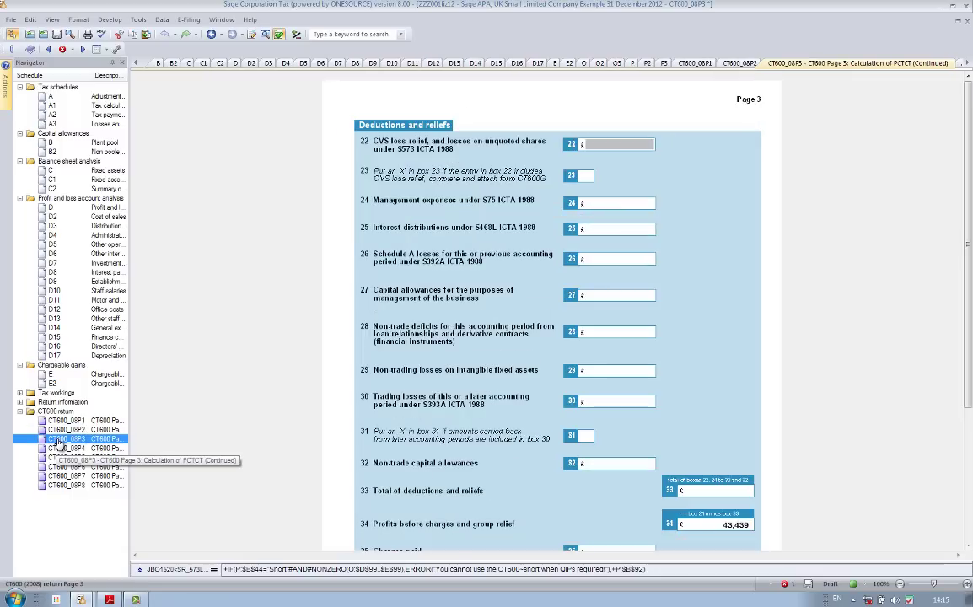
left_click(59, 449)
left_click(61, 459)
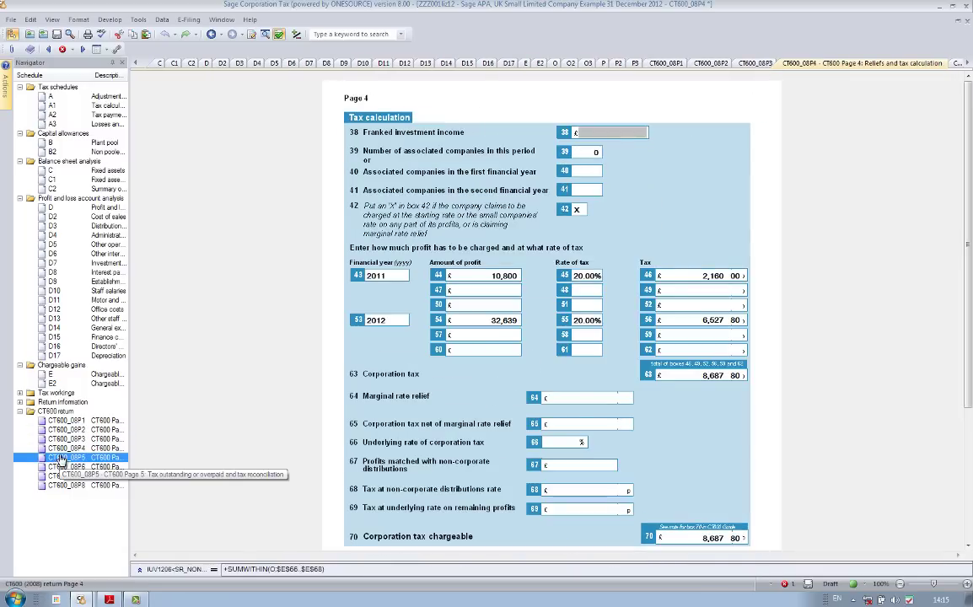
left_click(63, 468)
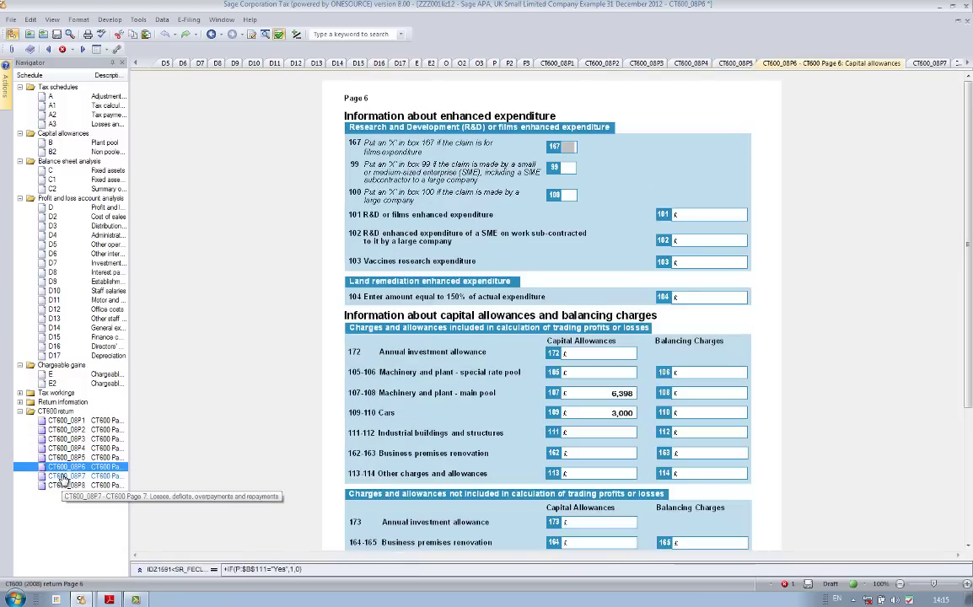
left_click(64, 477)
left_click(65, 486)
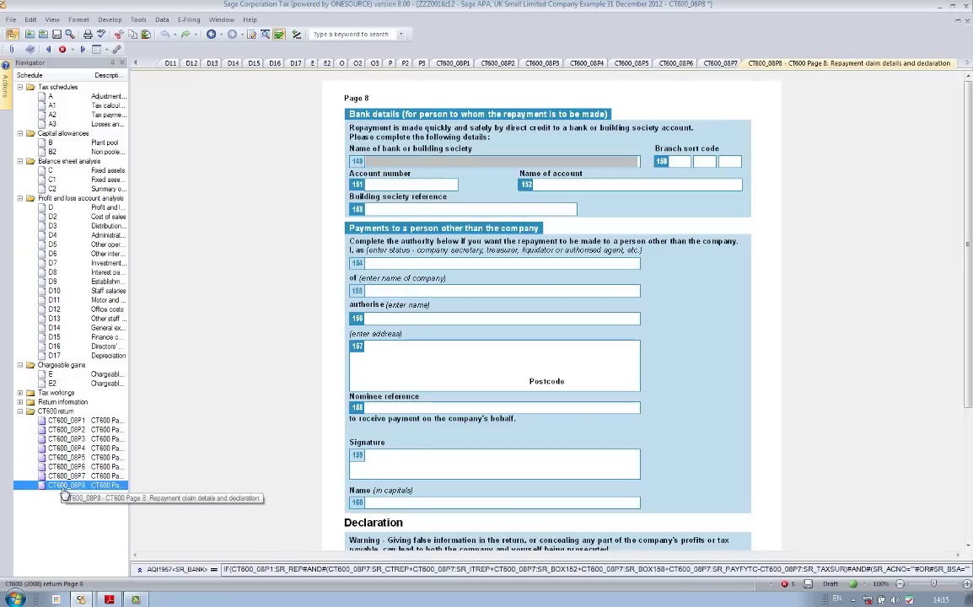
left_click(57, 420)
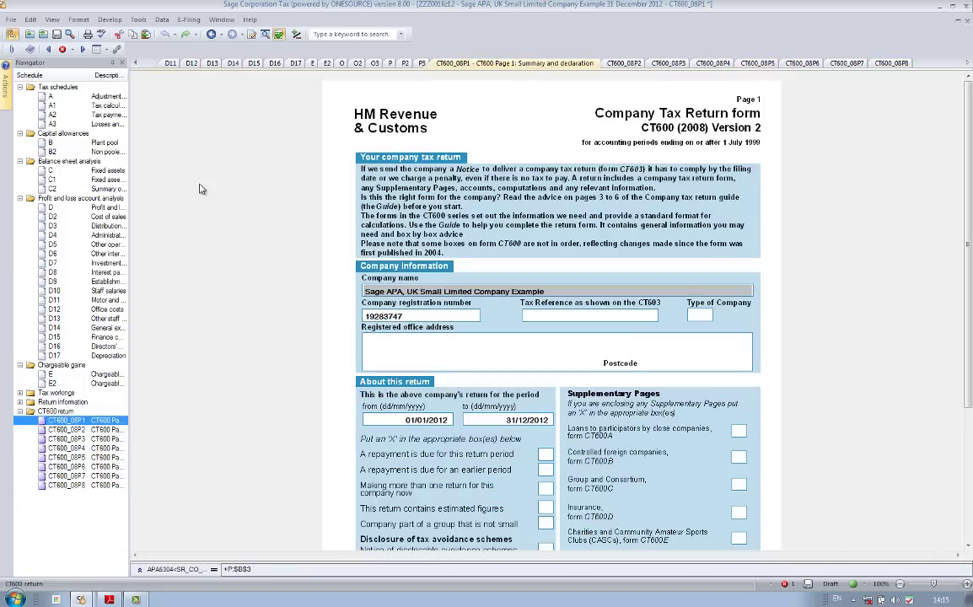
left_click(114, 20)
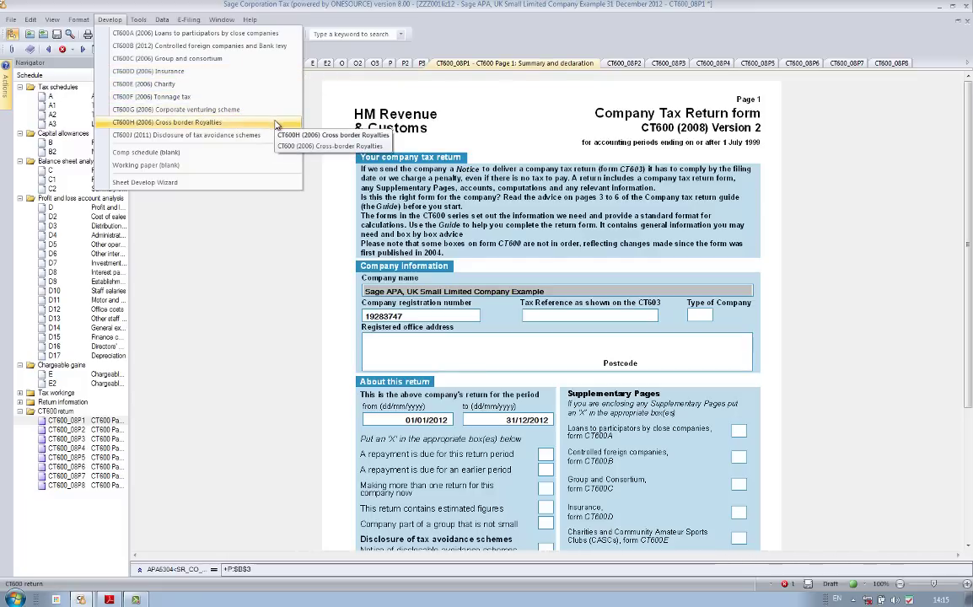
left_click(281, 230)
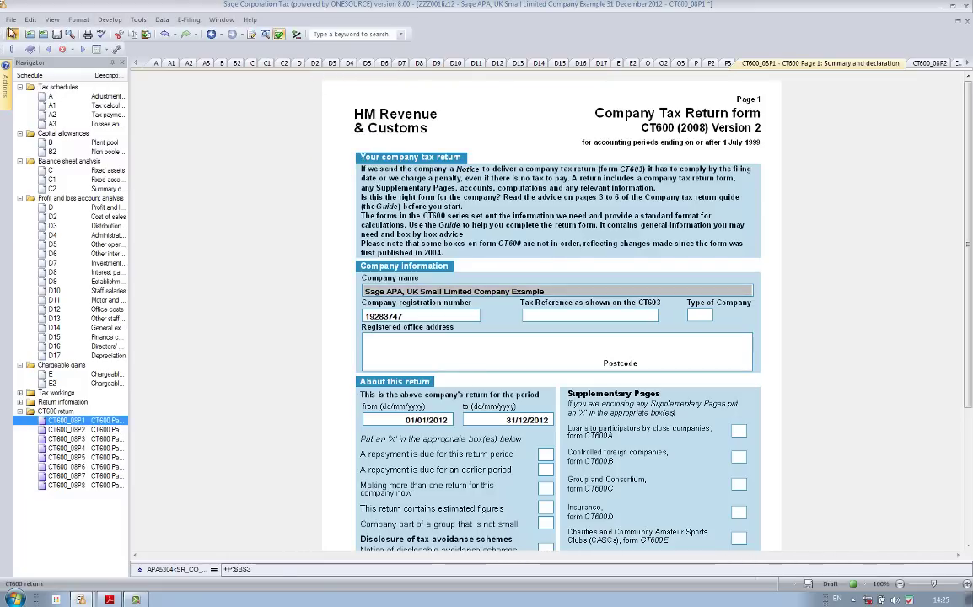
- Try to start online filing of the return
left_click(11, 20)
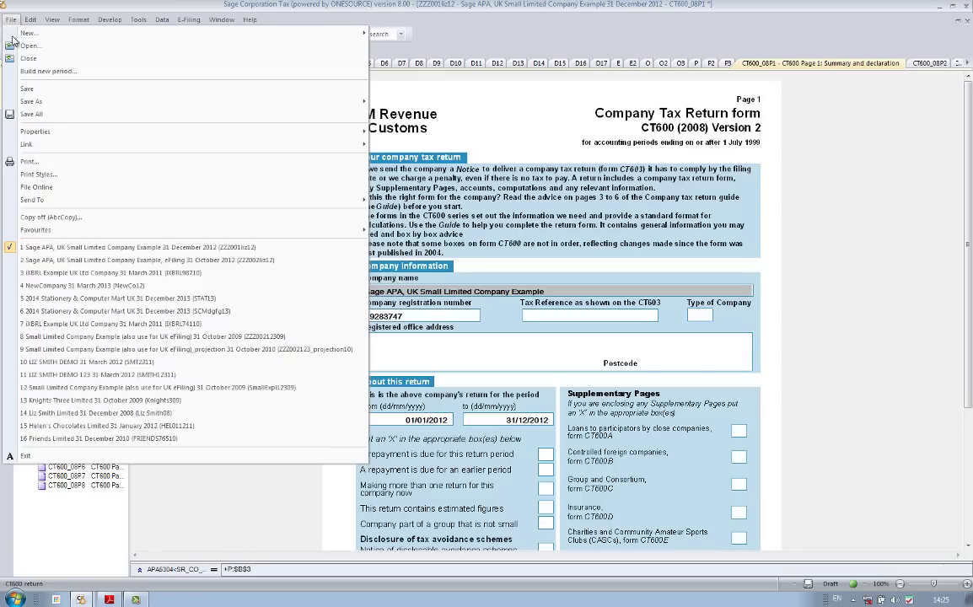
left_click(44, 189)
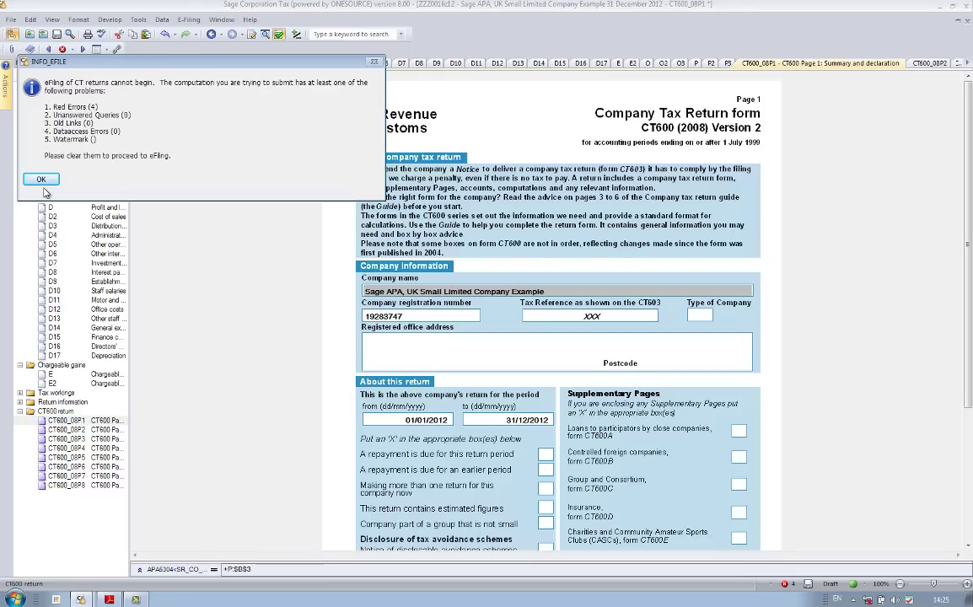
key("Return")
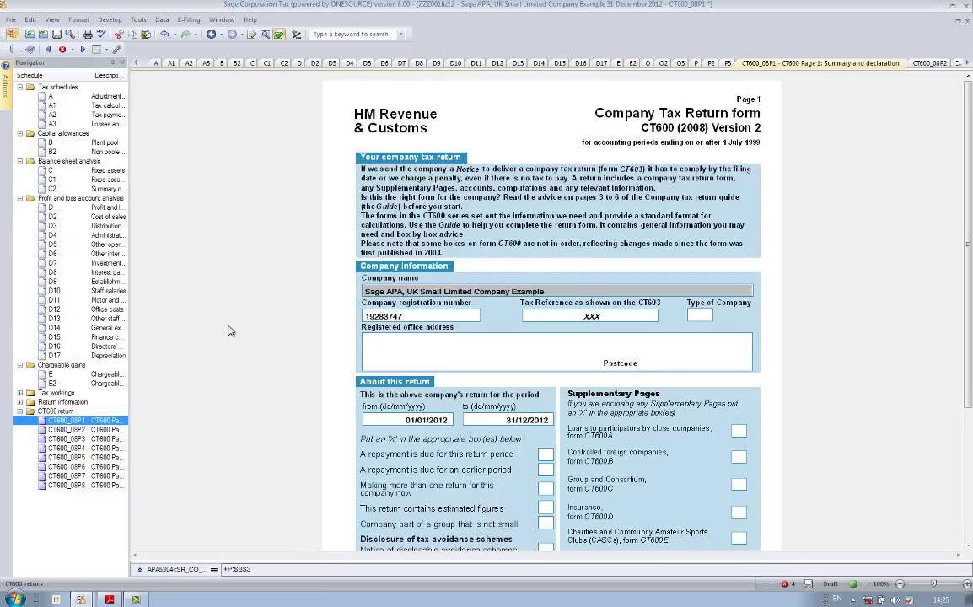
- Go to the first red error, reveal the input cells on the return information schedule and enter 961 as the tax district number
left_click(783, 584)
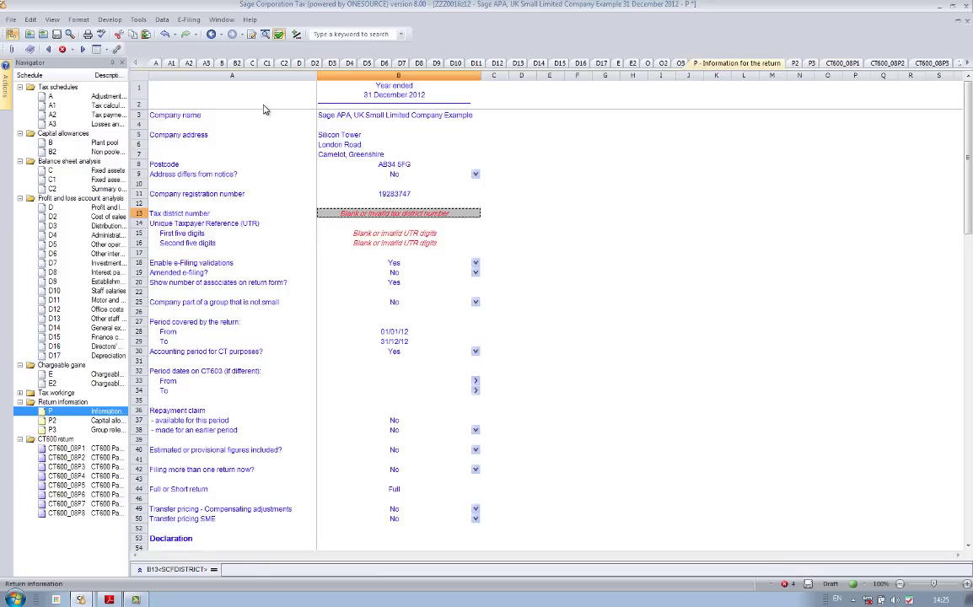
left_click(252, 33)
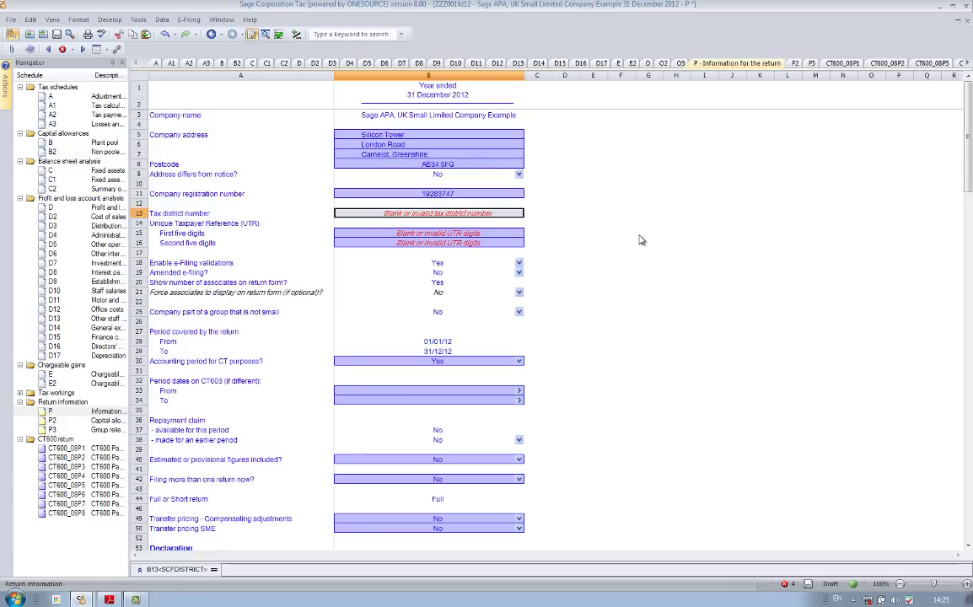
type("961")
key("Return")
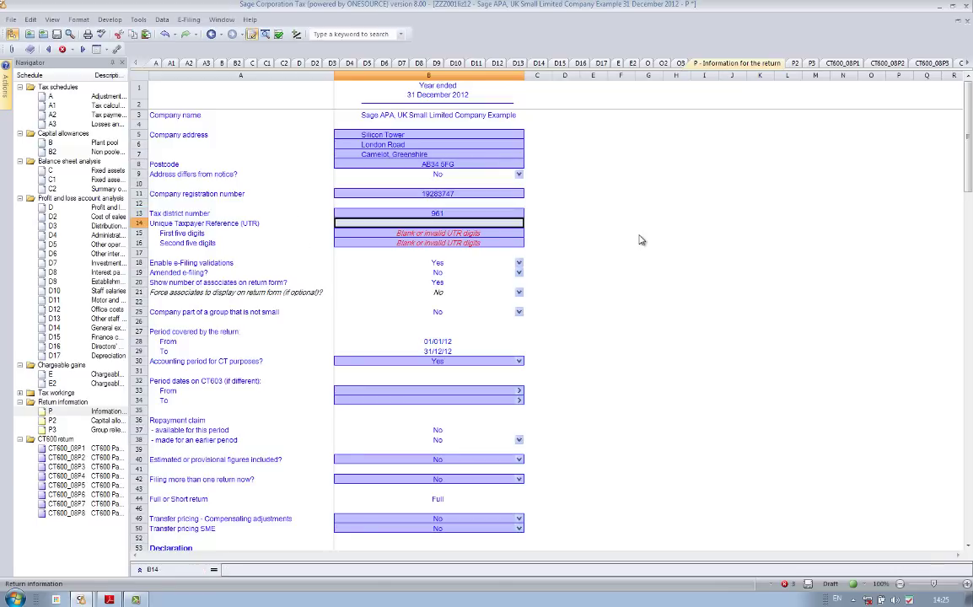
- Enter the first and second five digits of the company's Unique Taxpayer Reference
key("Return")
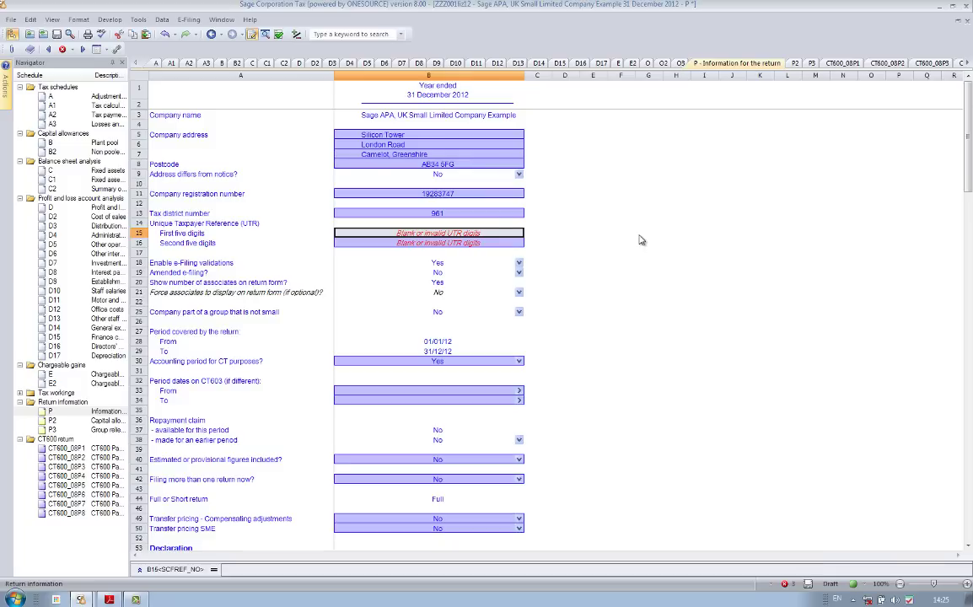
type("11111")
key("Return")
type("22222")
key("Return")
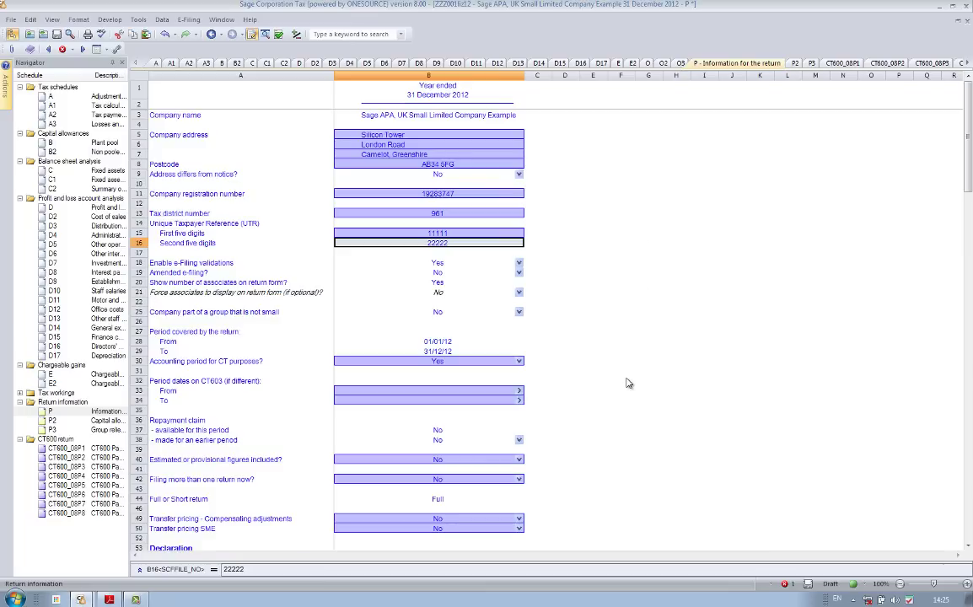
- Go to the remaining red error and set the CT600 status of signatory to Director
left_click(785, 583)
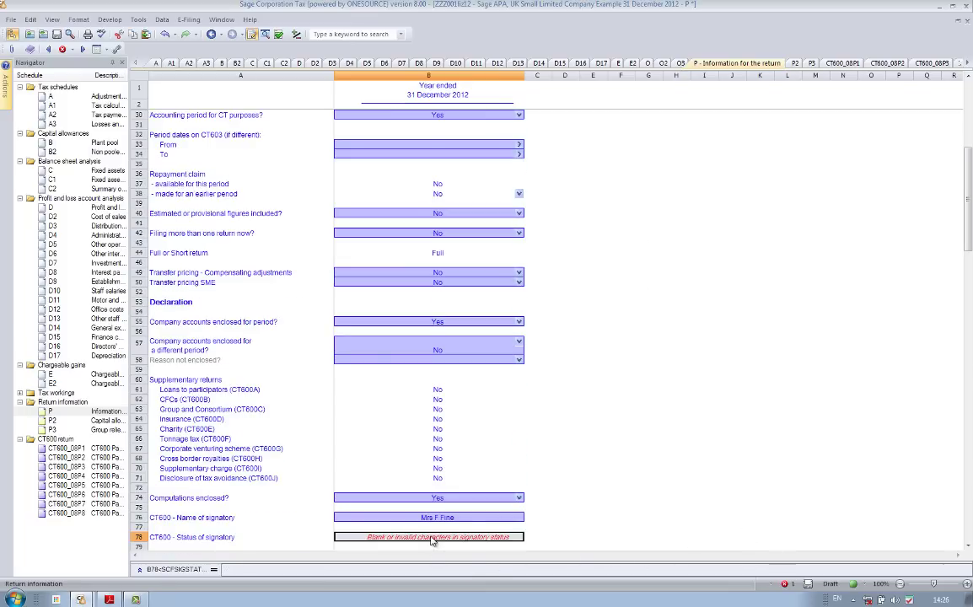
type("Director")
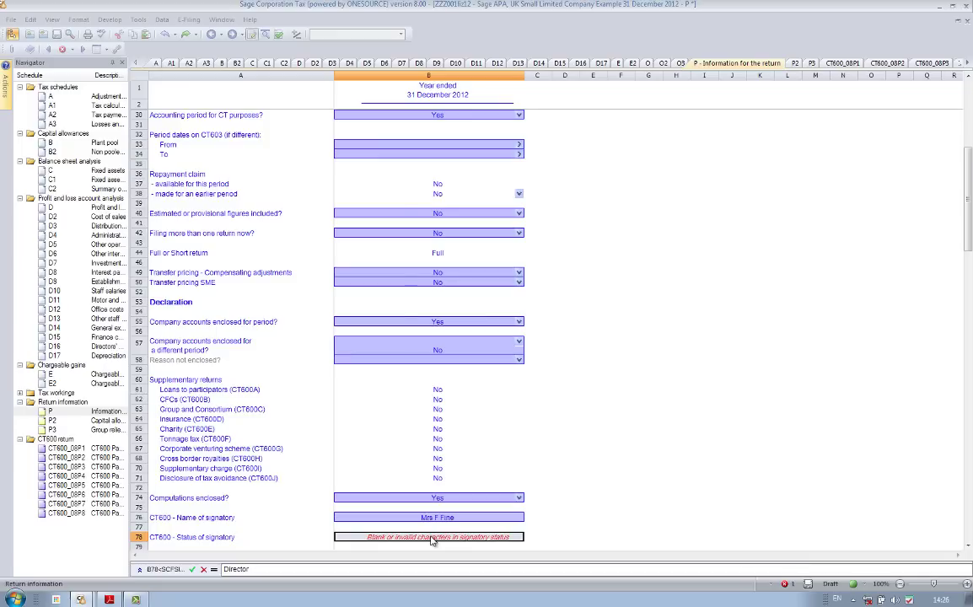
key("Return")
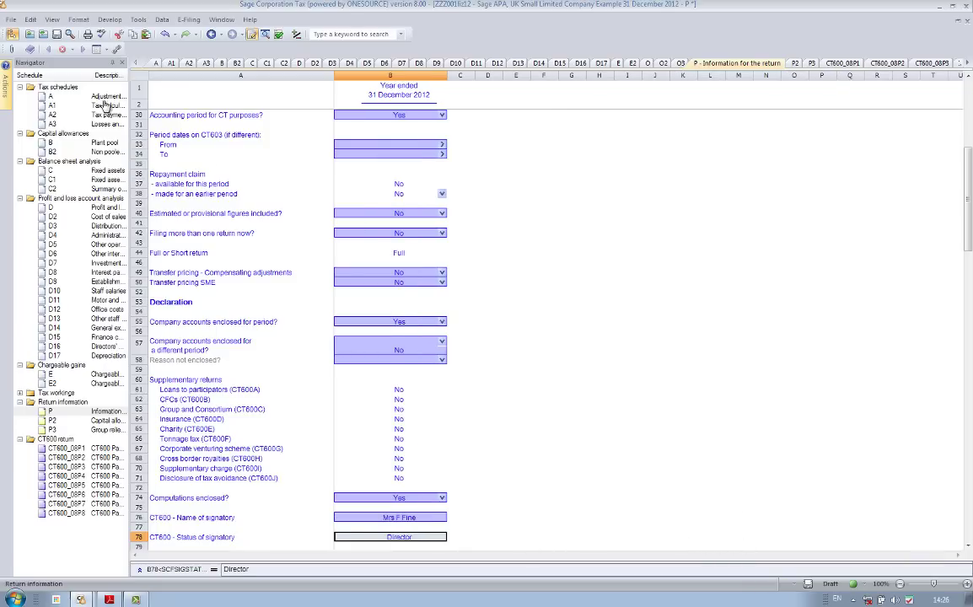
- Start online filing with a new submission package and browse for the iXBRL statutory accounts file
left_click(11, 19)
left_click(38, 187)
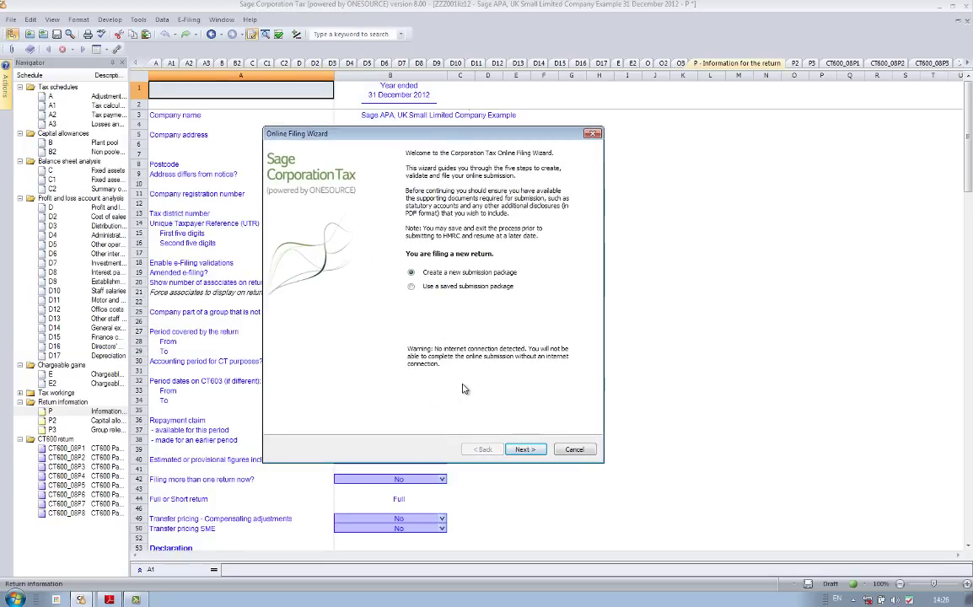
left_click(525, 449)
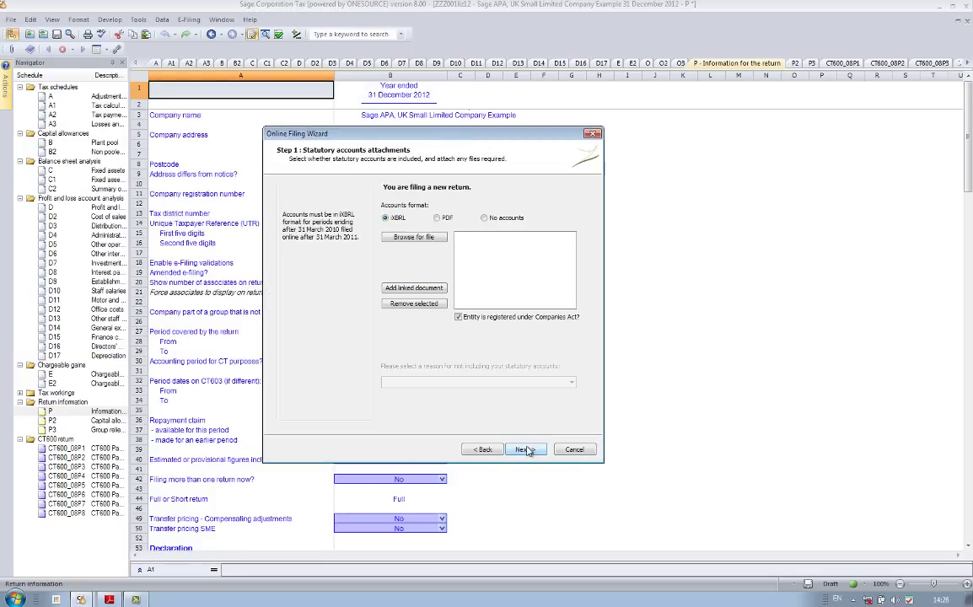
left_click(411, 239)
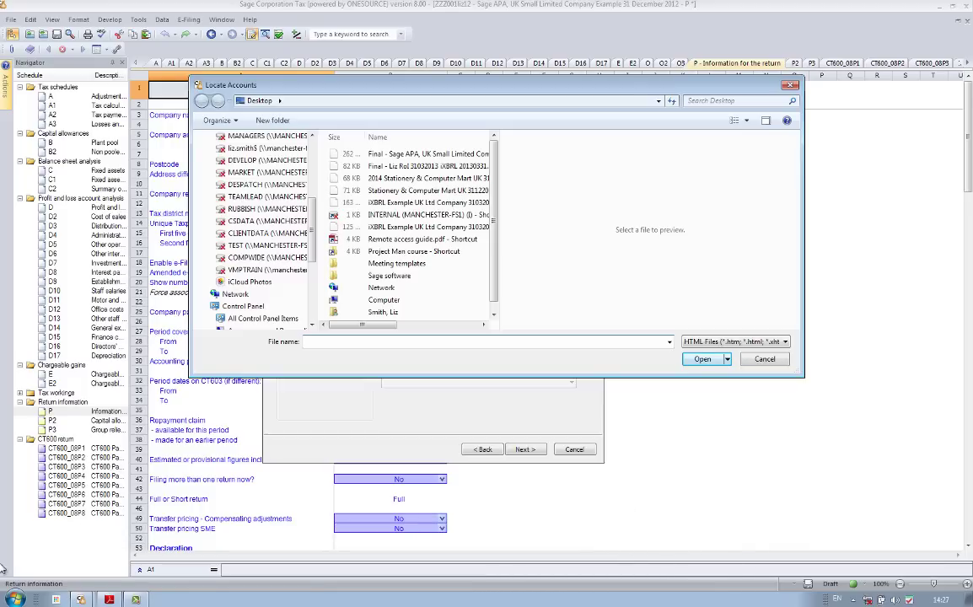
- Switch to Sage Accounts Production Advanced and sign in with the user ID and password
key("super")
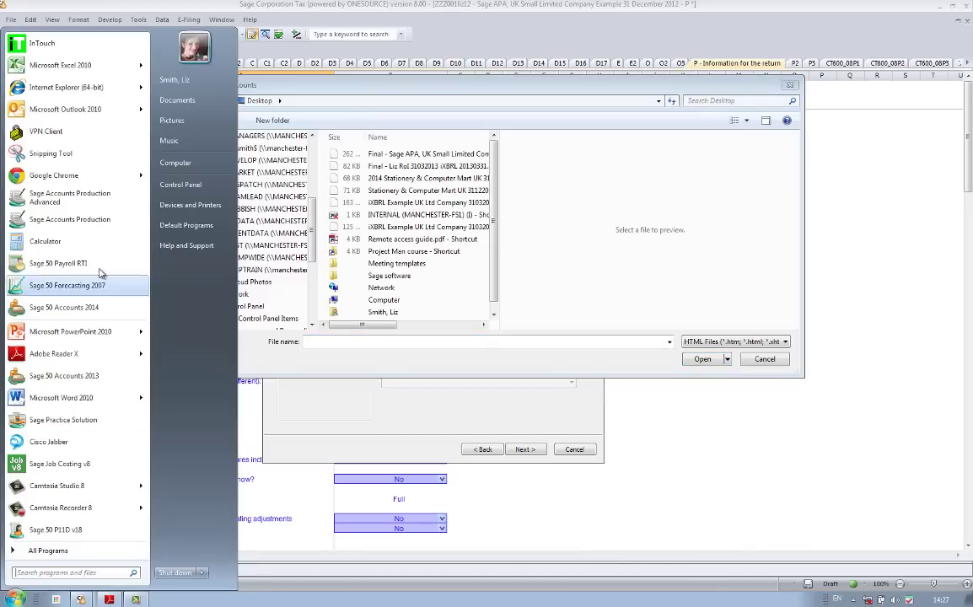
left_click(82, 189)
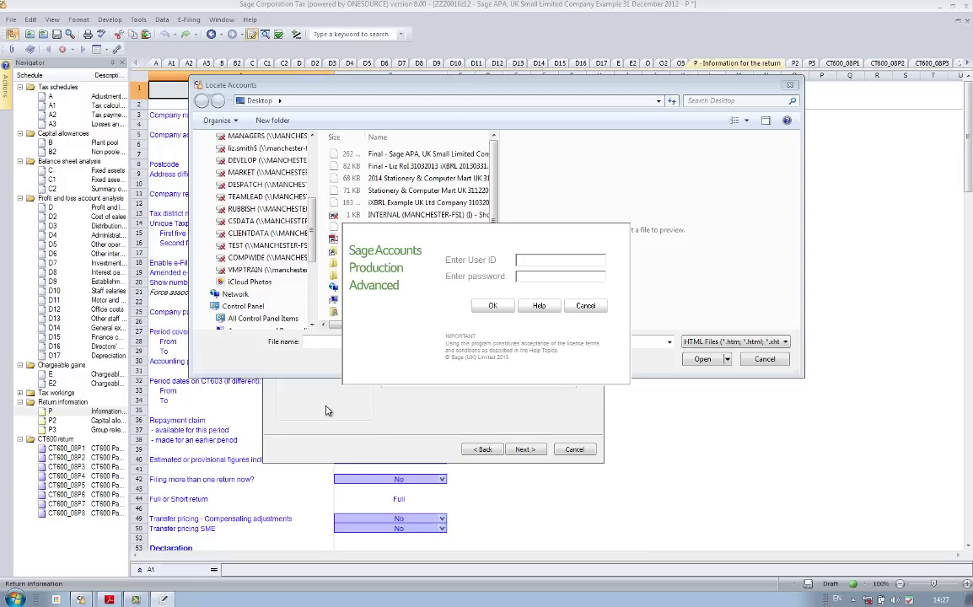
type("li")
type("z")
type("****")
key("Return")
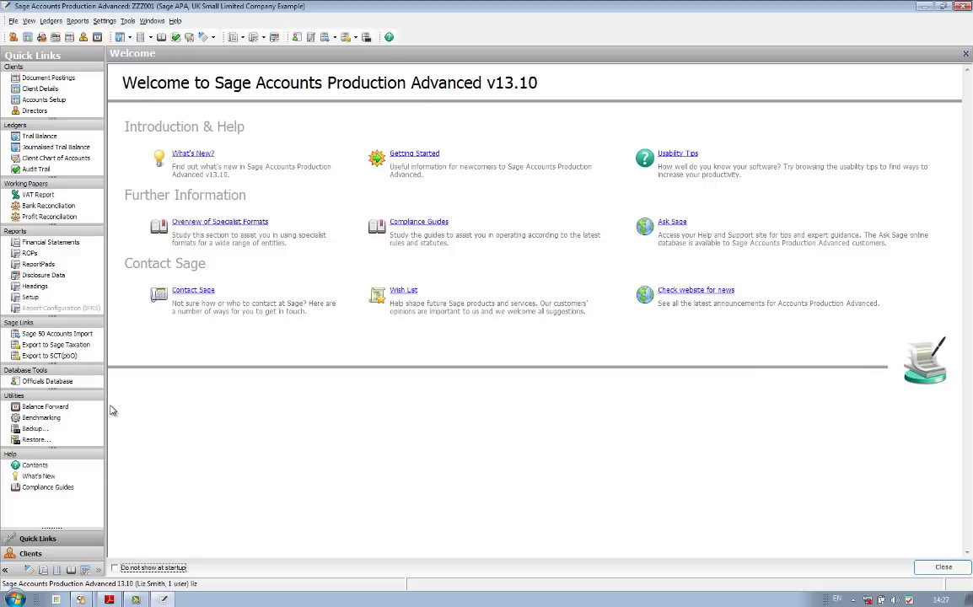
- Run the Company Accounts report for the year ended 31/12/12 as final iXBRL accounts, re-opening the previous iXBRL file
left_click(51, 242)
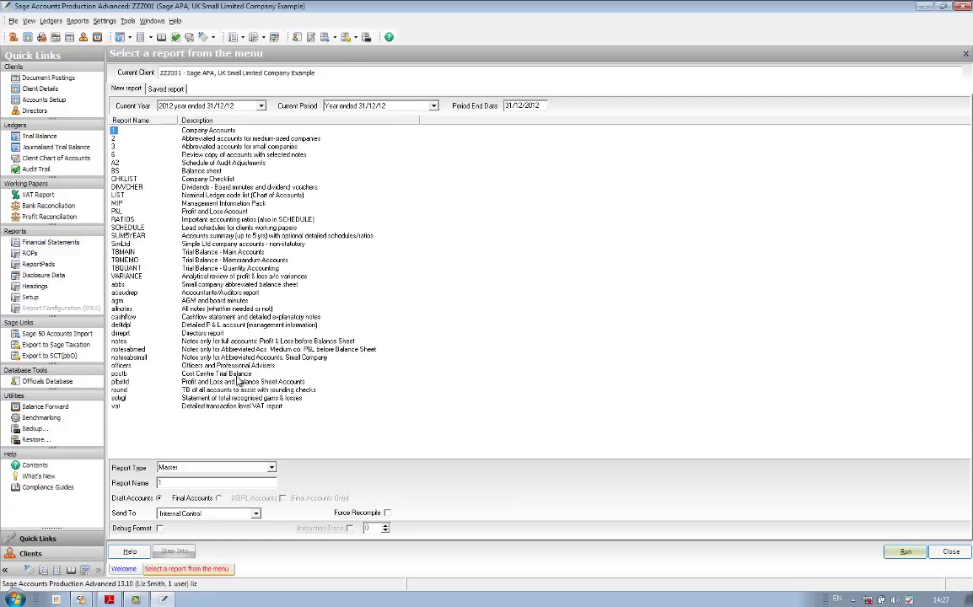
left_click(217, 498)
left_click(283, 499)
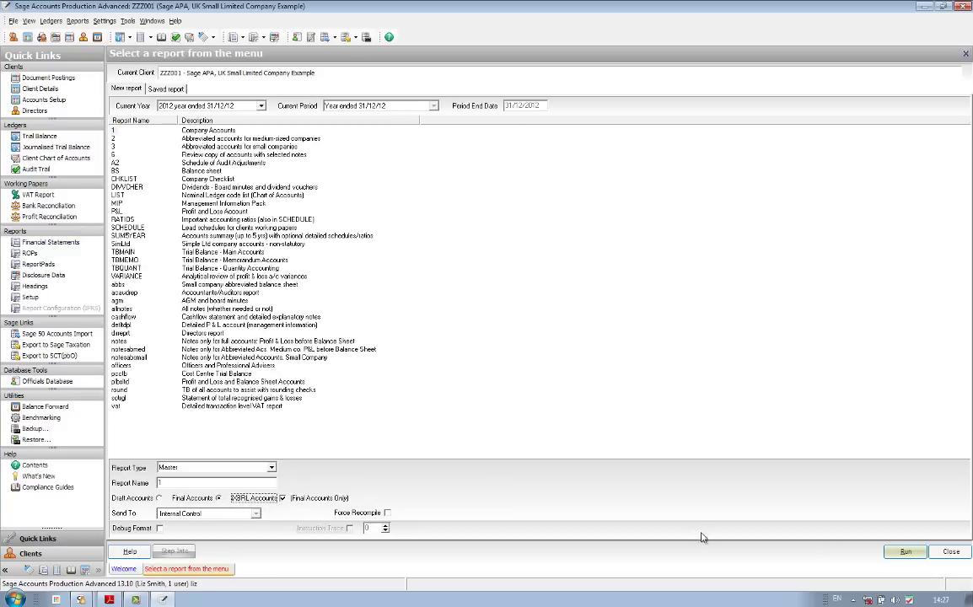
left_click(905, 552)
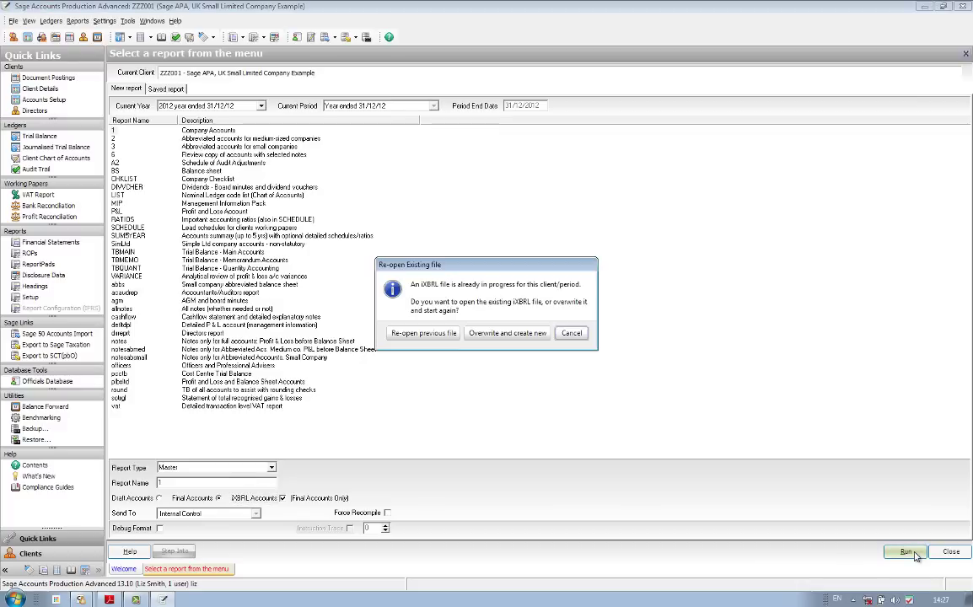
left_click(422, 333)
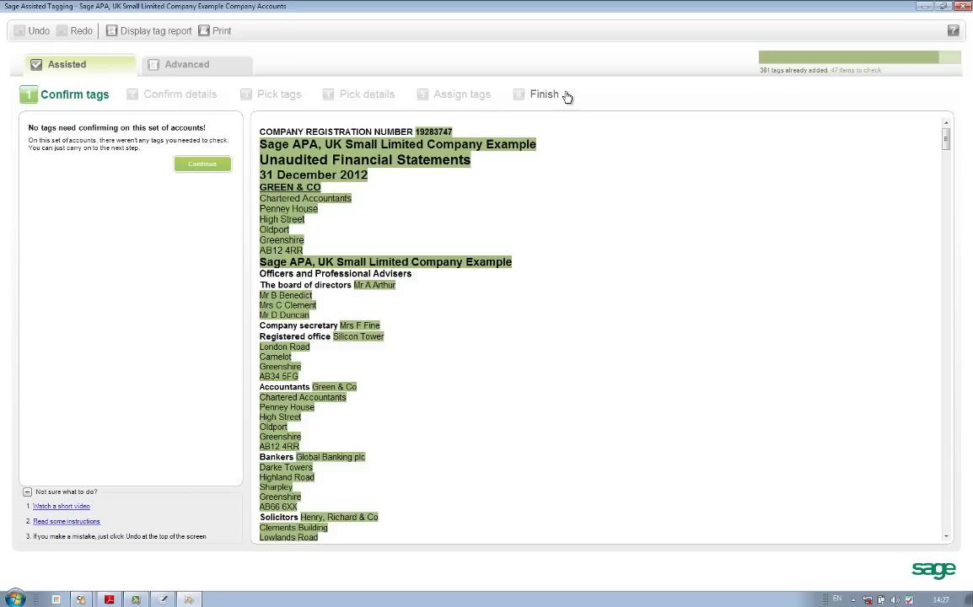
- Move the assisted tagging to the Finish stage and apply the default settings to all areas that still need checking
left_click(540, 95)
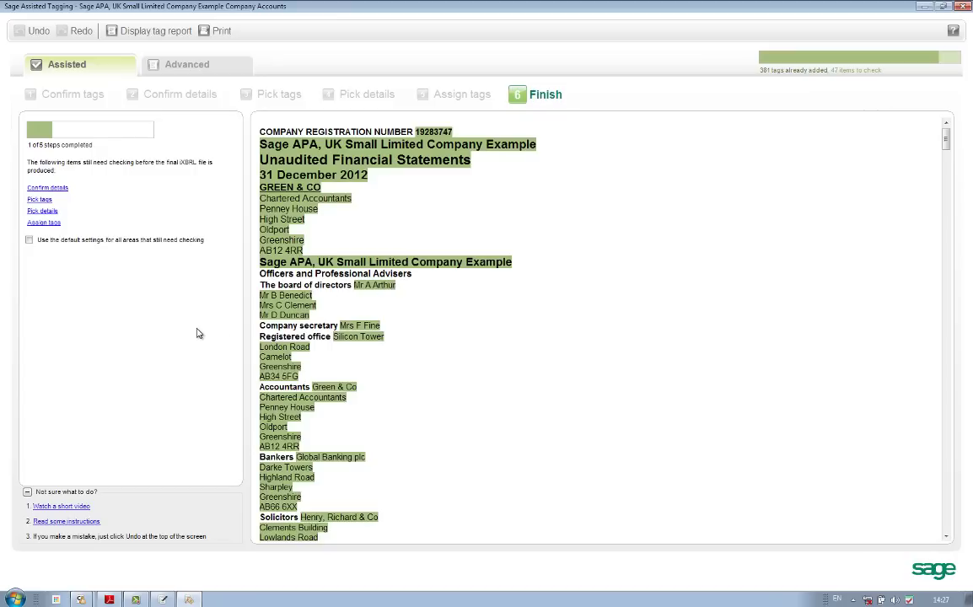
left_click(29, 241)
left_click(497, 328)
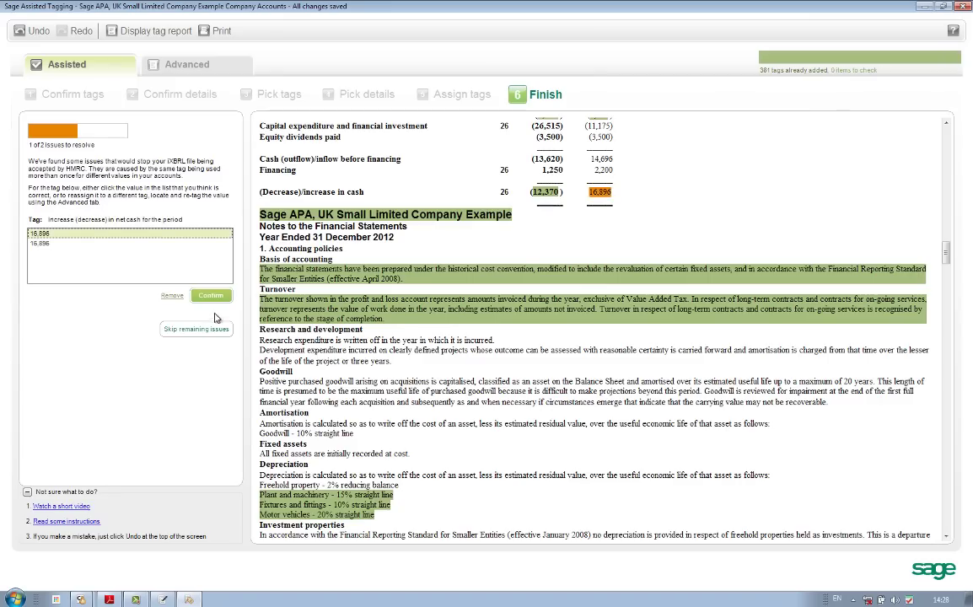
- Resolve both duplicate-tag issues for the net cash increase (decrease) tag by confirming the first listed 16,896 and 12,370 values
left_click(209, 295)
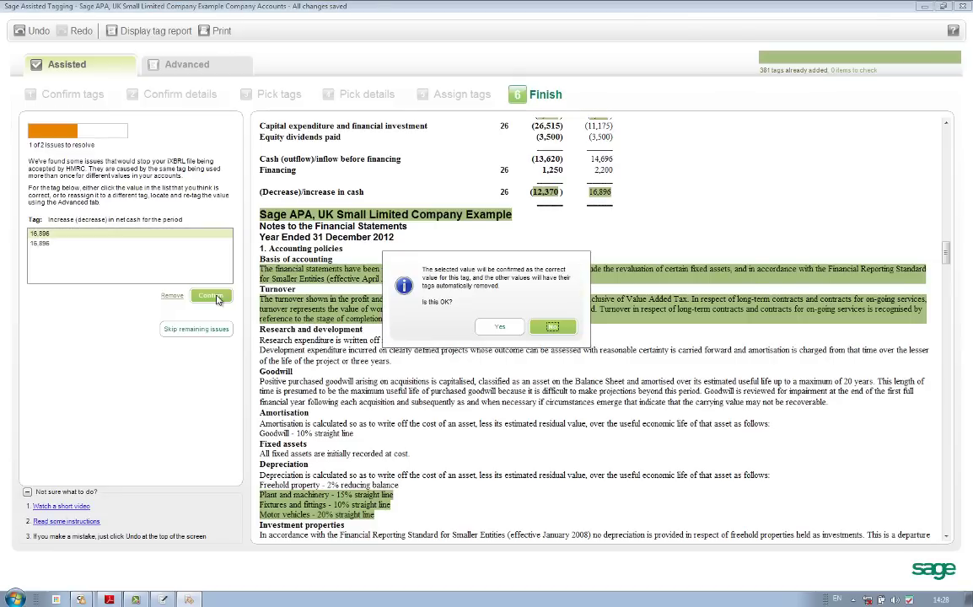
left_click(500, 326)
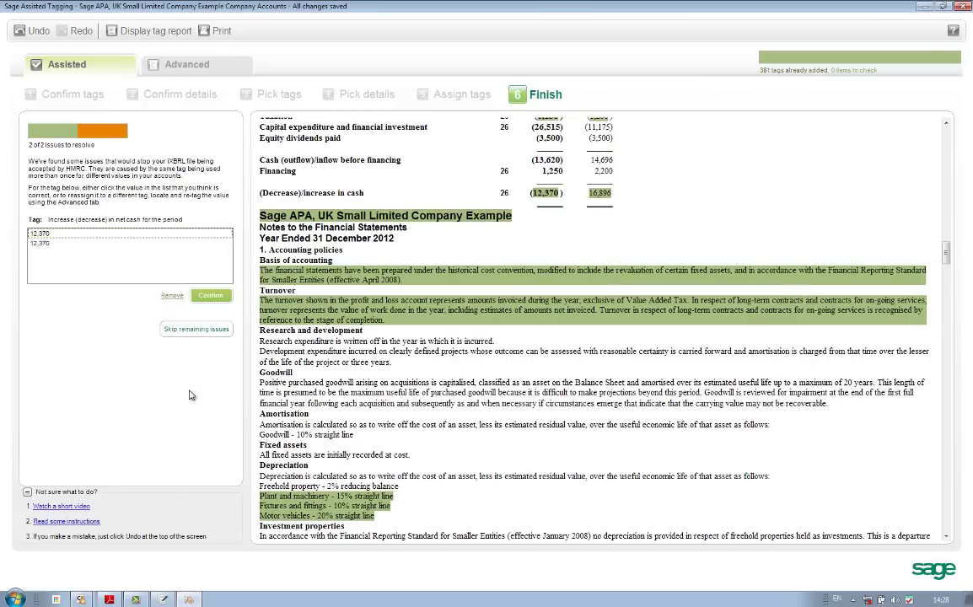
left_click(223, 299)
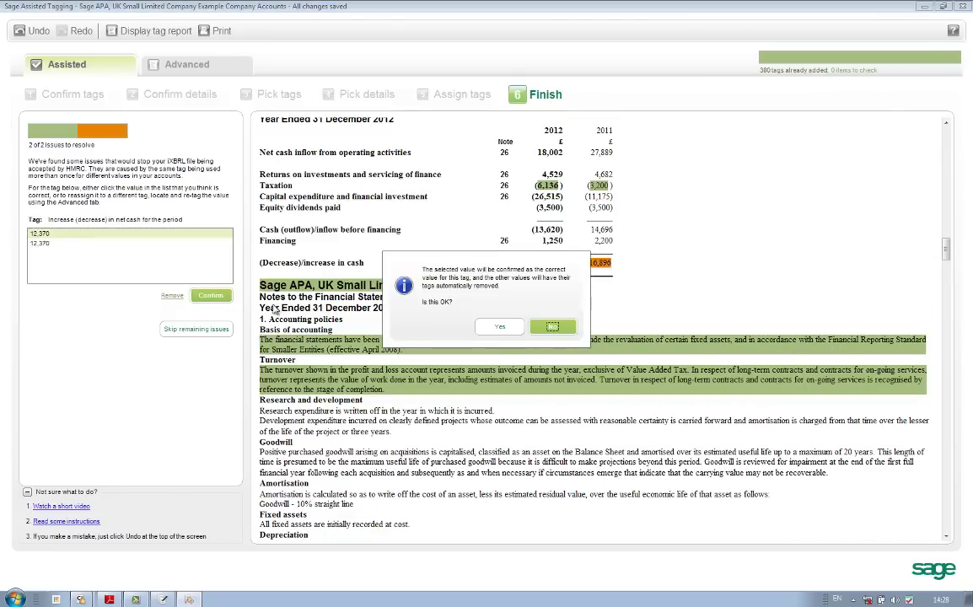
key("Return")
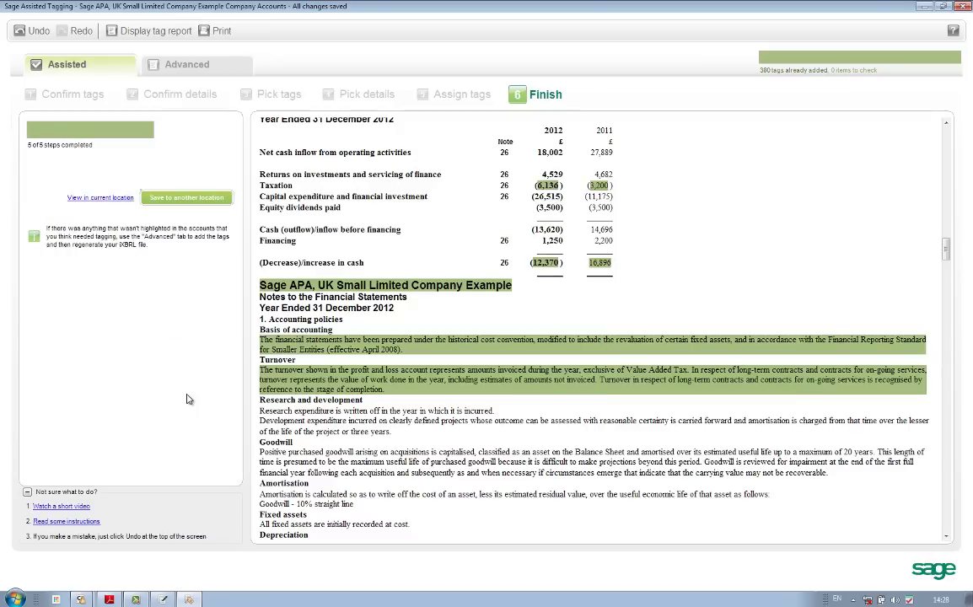
- Produce the final iXBRL file and save a copy to the Desktop as Final - Sage APA, UK Small Limited Company Example Company Accounts 20121231.html
left_click(167, 217)
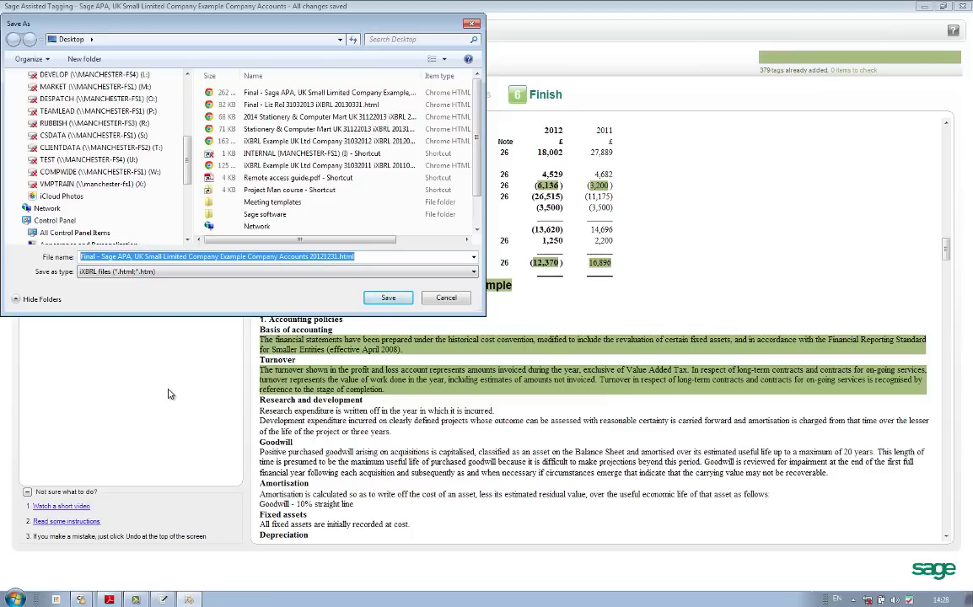
left_click(386, 297)
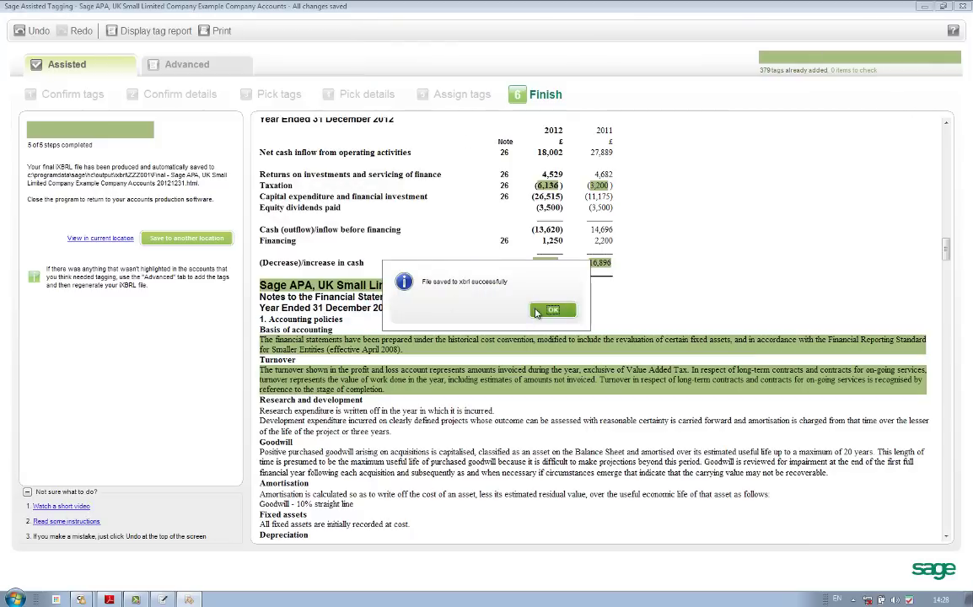
left_click(496, 285)
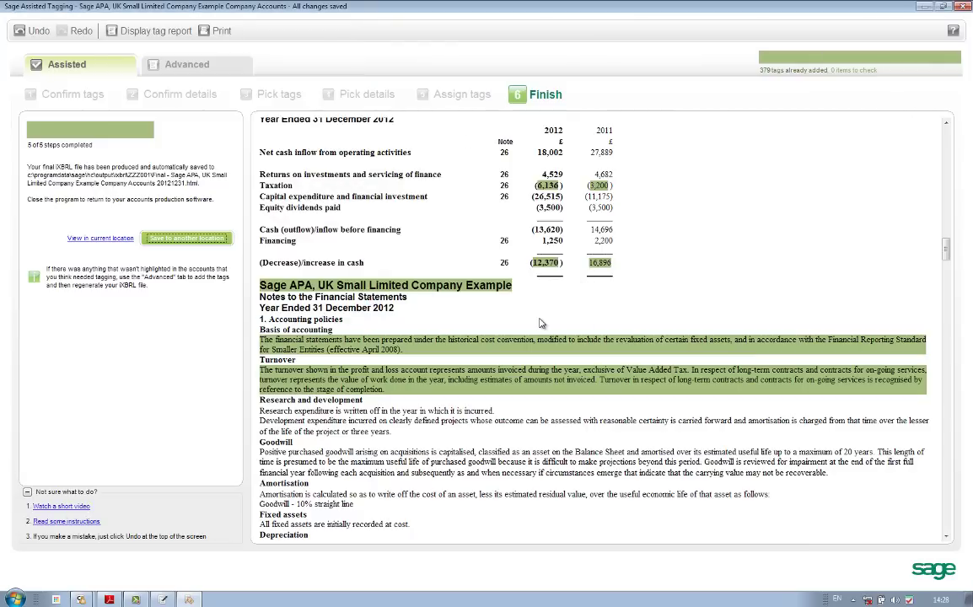
- Close the assisted tagging and the report selection, and return to Sage Corporation Tax
left_click(962, 7)
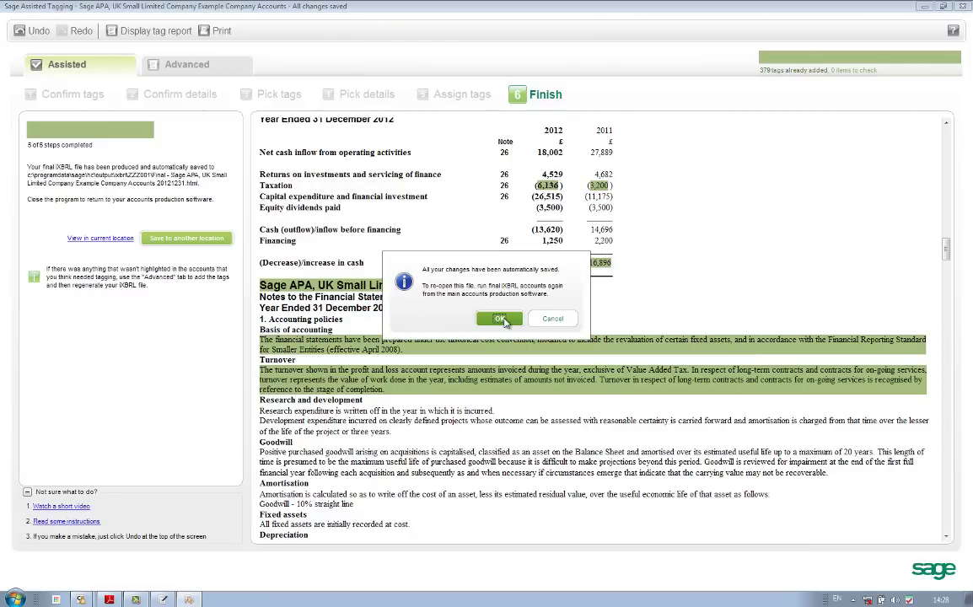
left_click(497, 319)
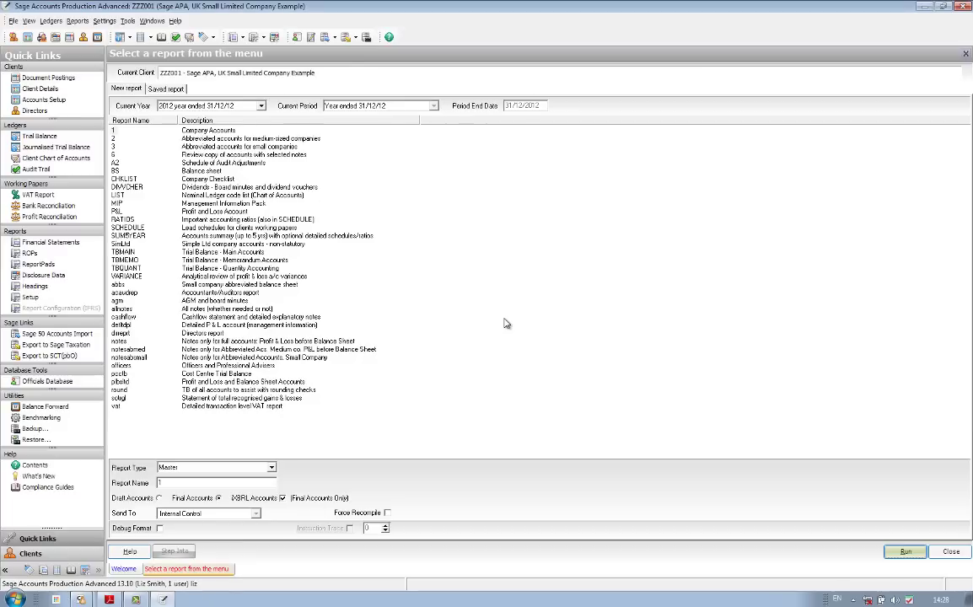
left_click(951, 552)
left_click(945, 567)
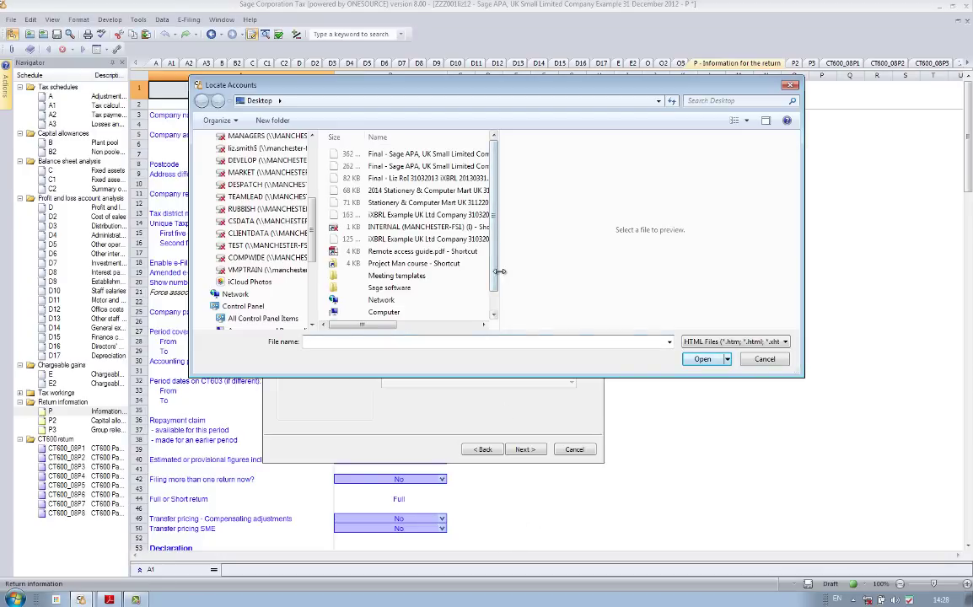
- Restart the new submission package and attach the newly saved Final - Sage APA company accounts 20121231 file from the Desktop as the iXBRL accounts
left_click(763, 360)
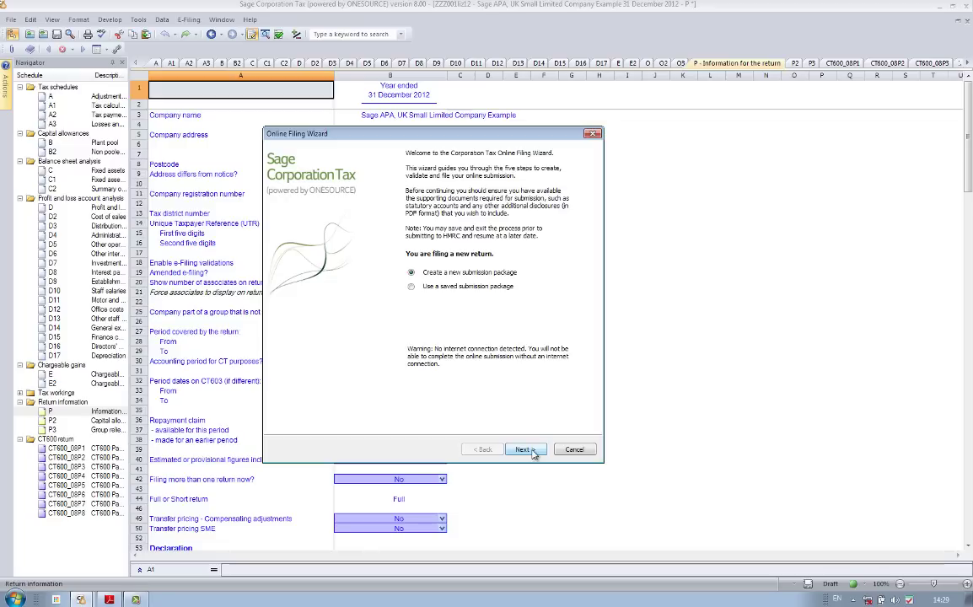
left_click(525, 449)
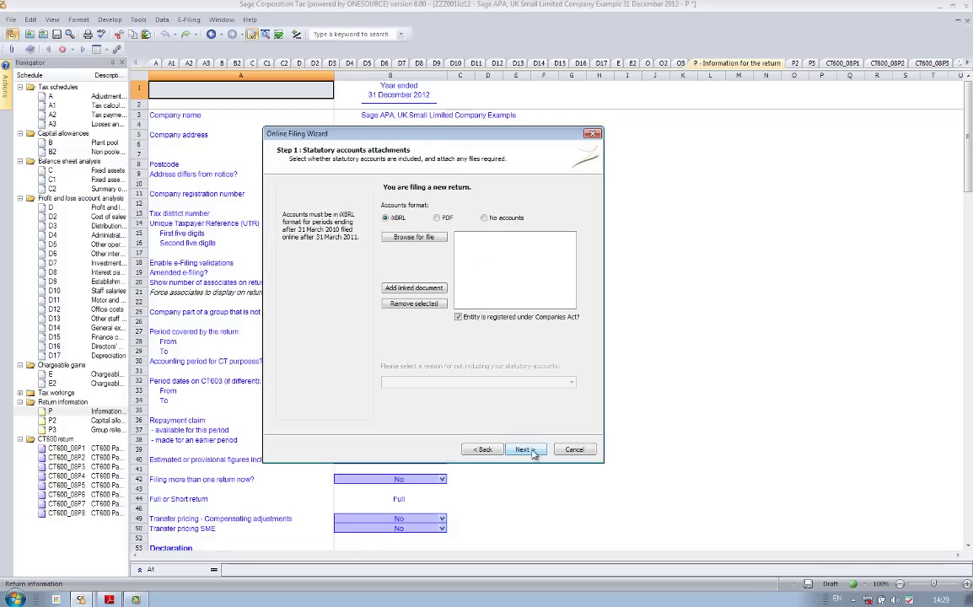
left_click(418, 238)
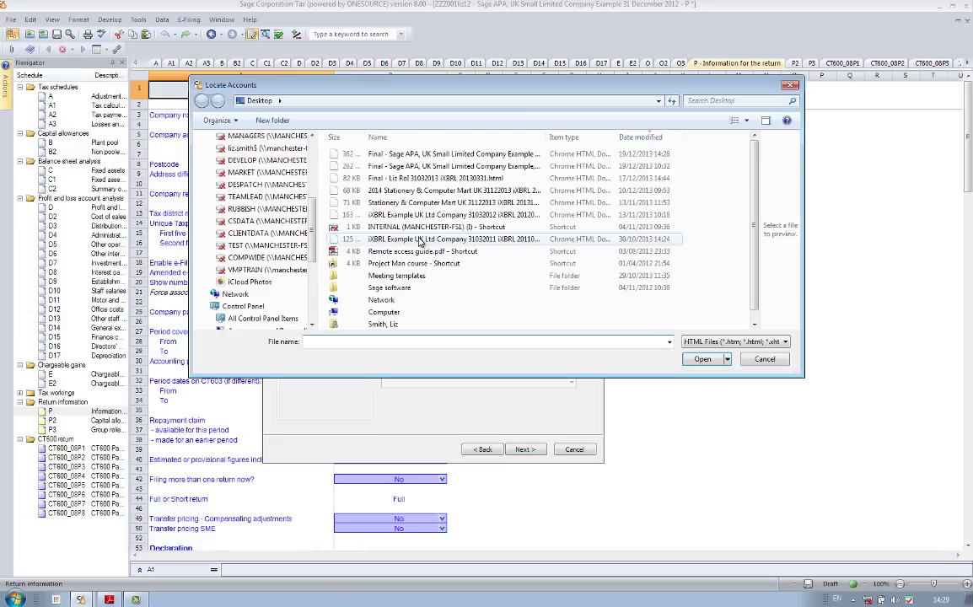
left_click(371, 155)
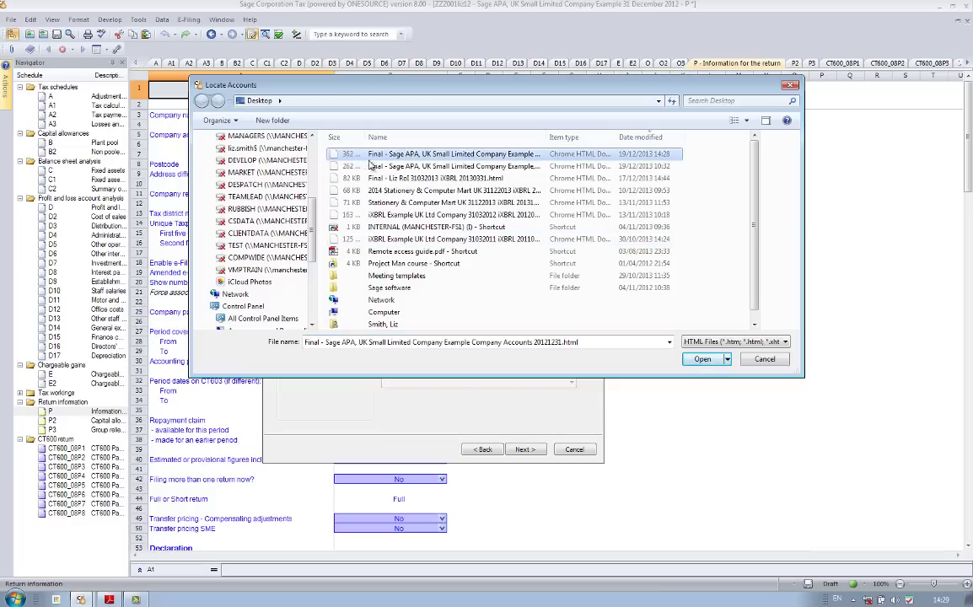
left_click(702, 359)
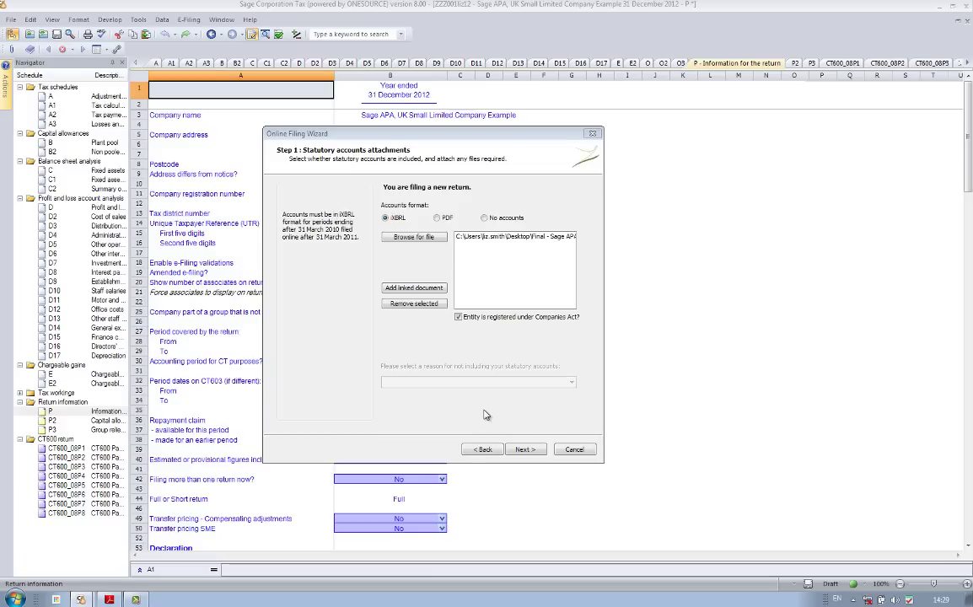
- Keep iXBRL as the computation format and run the XBRL tagging wizard on all the profit and loss schedules
left_click(532, 452)
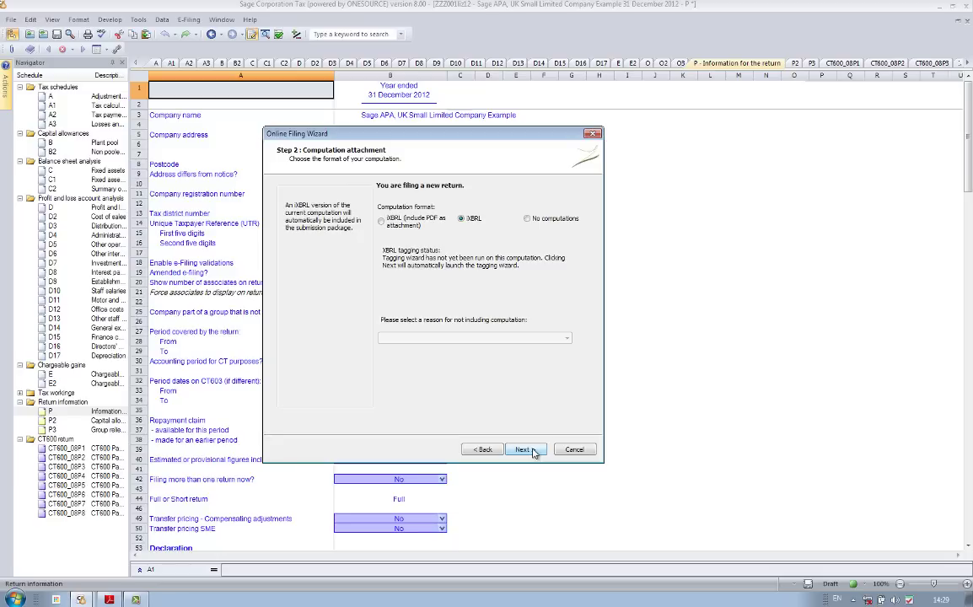
left_click(532, 452)
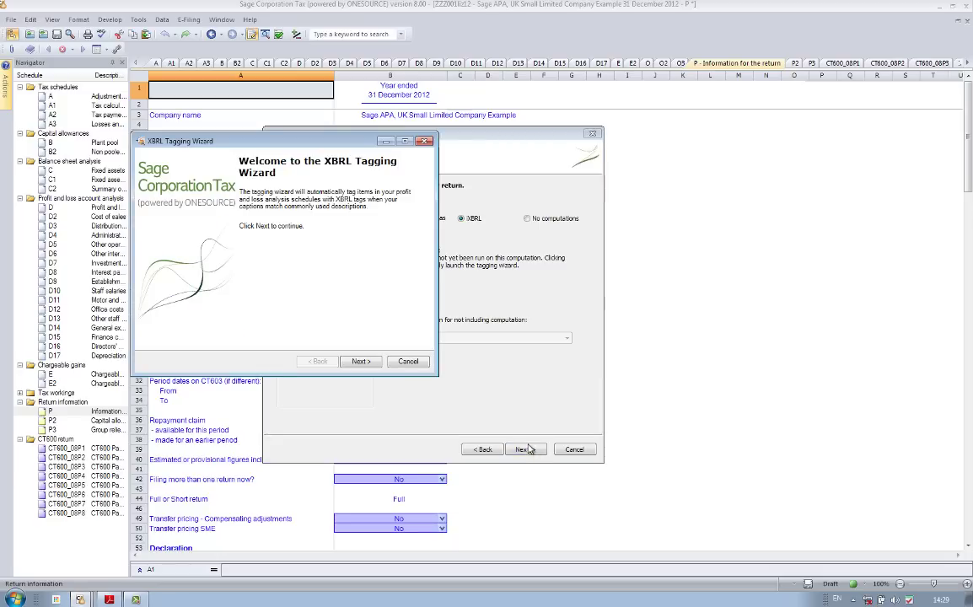
left_click(360, 362)
left_click(361, 362)
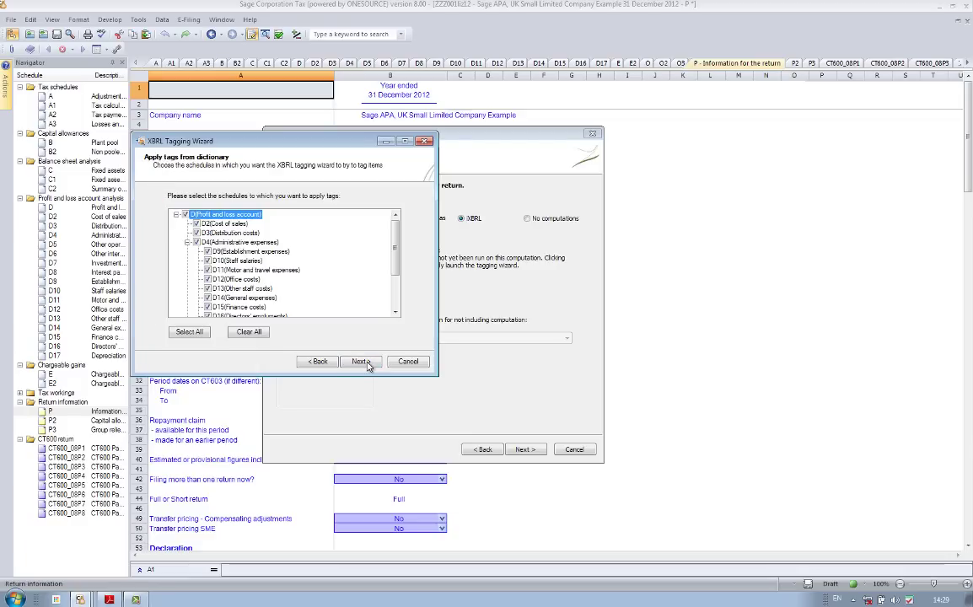
left_click(366, 363)
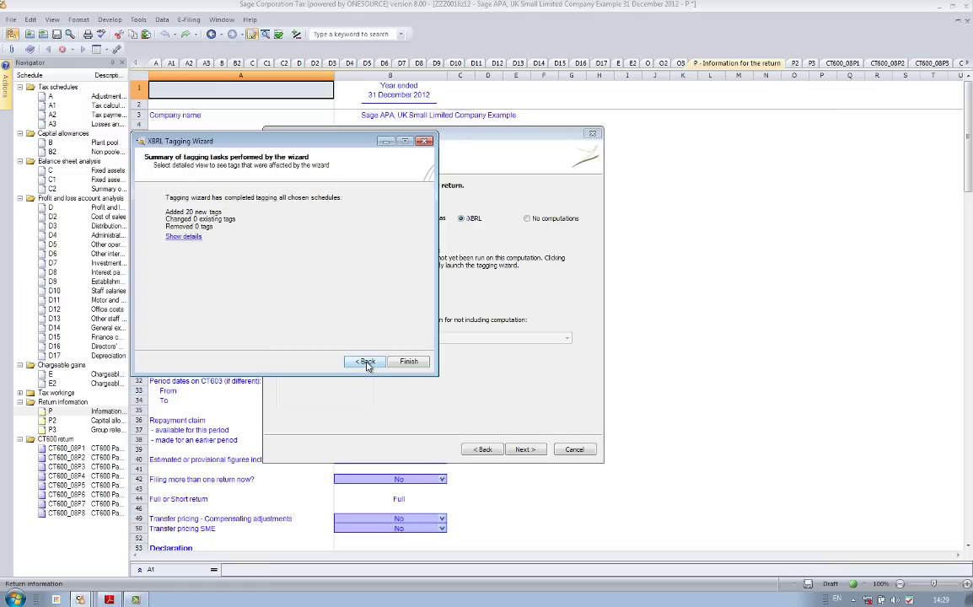
- Review the detailed list of tags added by the tagging wizard, widening its window, and finish the wizard
left_click(184, 237)
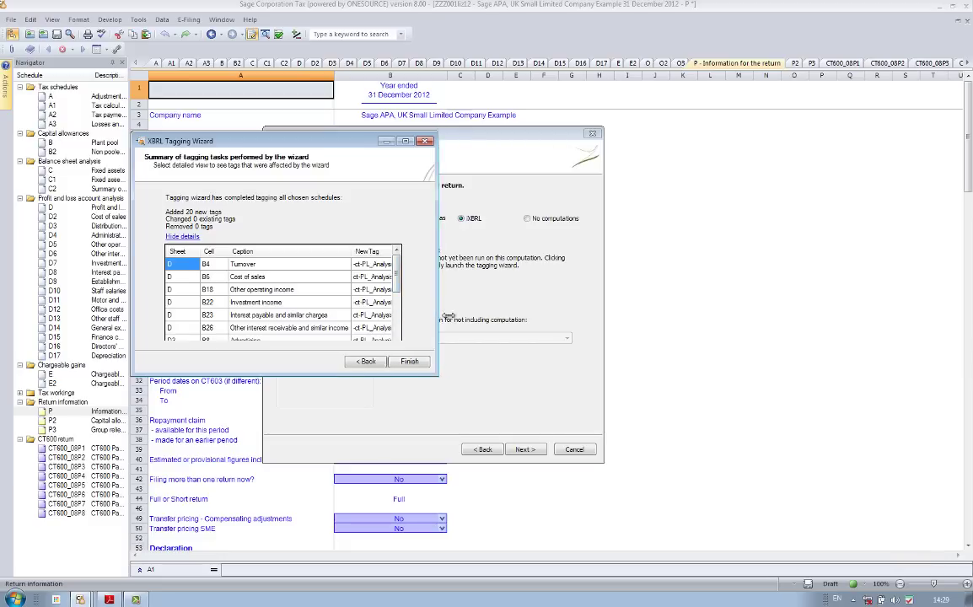
left_click_drag(436, 286, 590, 346)
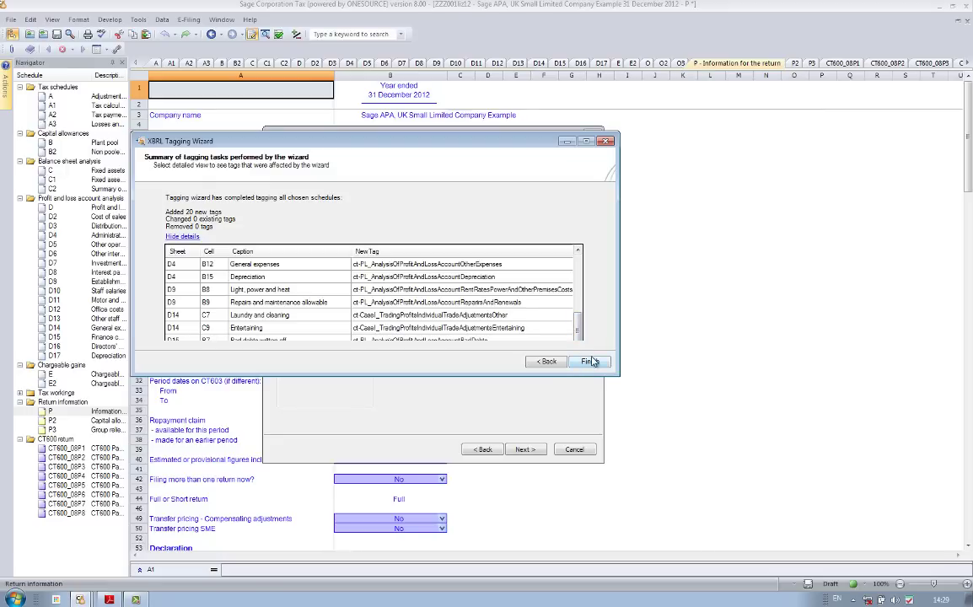
left_click(590, 361)
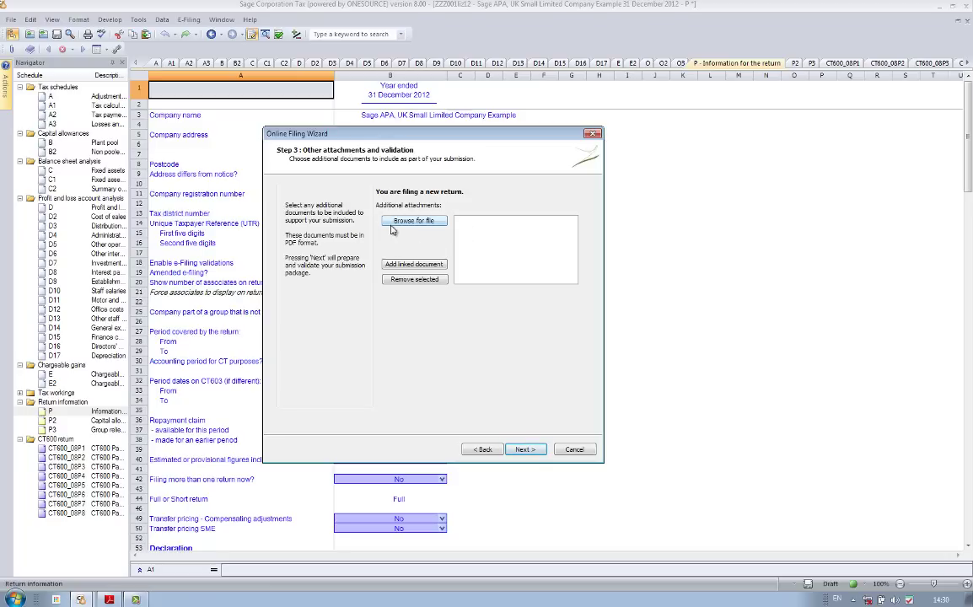
- Generate the submission package without additional attachments, checking all linked files for updated values, and proceed to submission without saving the package to disk
left_click(524, 450)
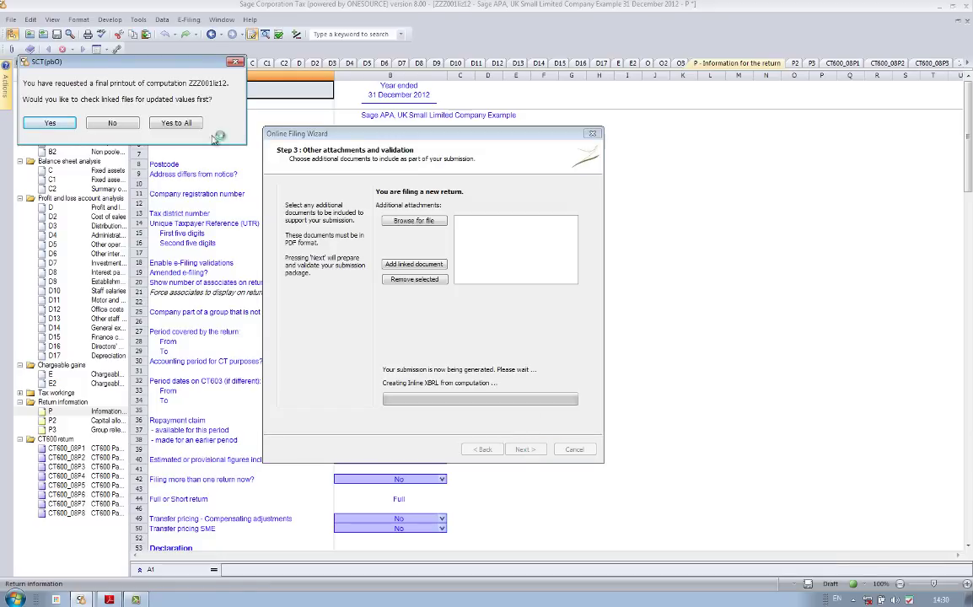
left_click(176, 122)
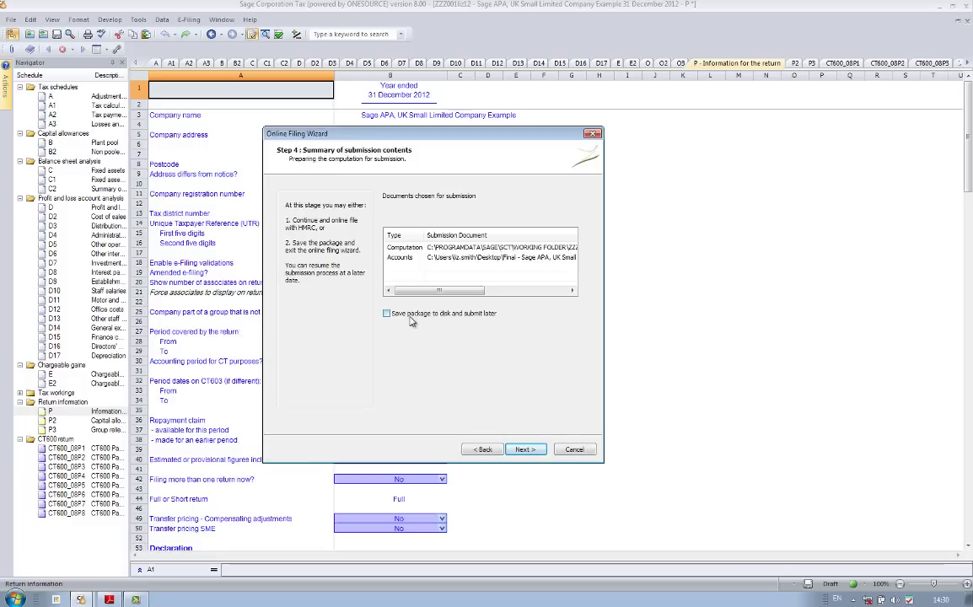
left_click(412, 318)
left_click(387, 315)
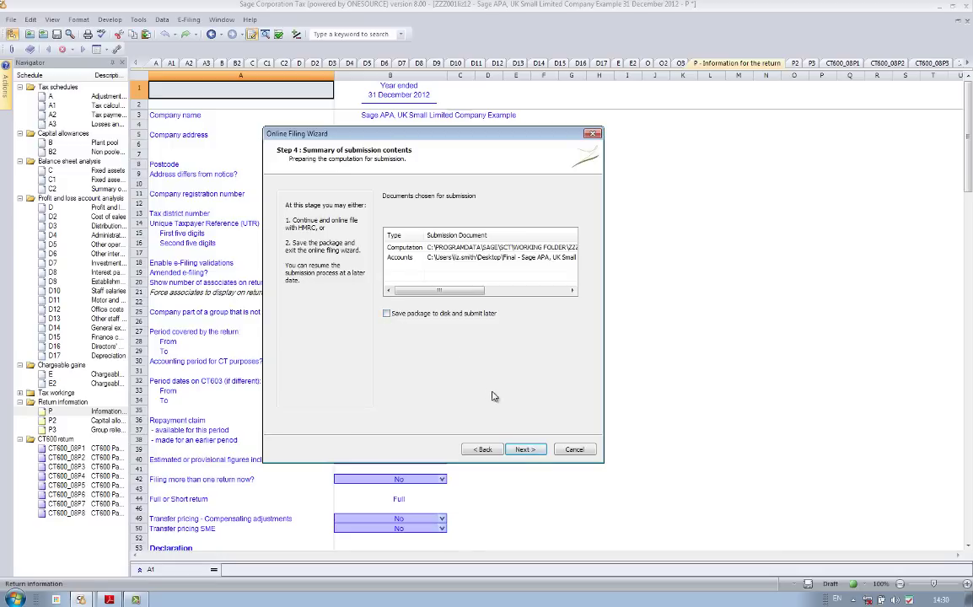
left_click(524, 449)
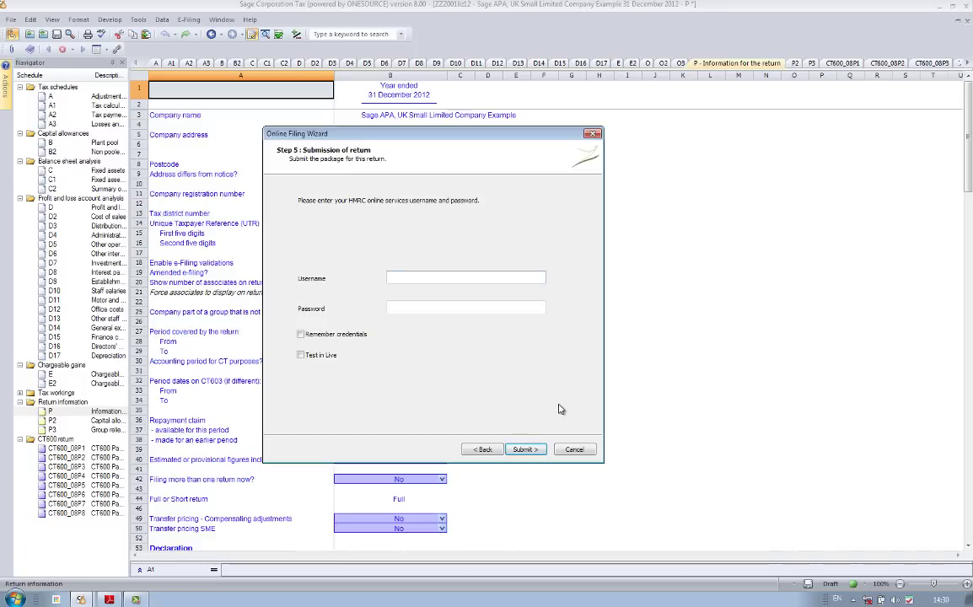
- Enable Test in Live with Remember credentials left off, and try to submit the return with the username and password blank
left_click(300, 334)
left_click(300, 334)
left_click(301, 356)
left_click(524, 449)
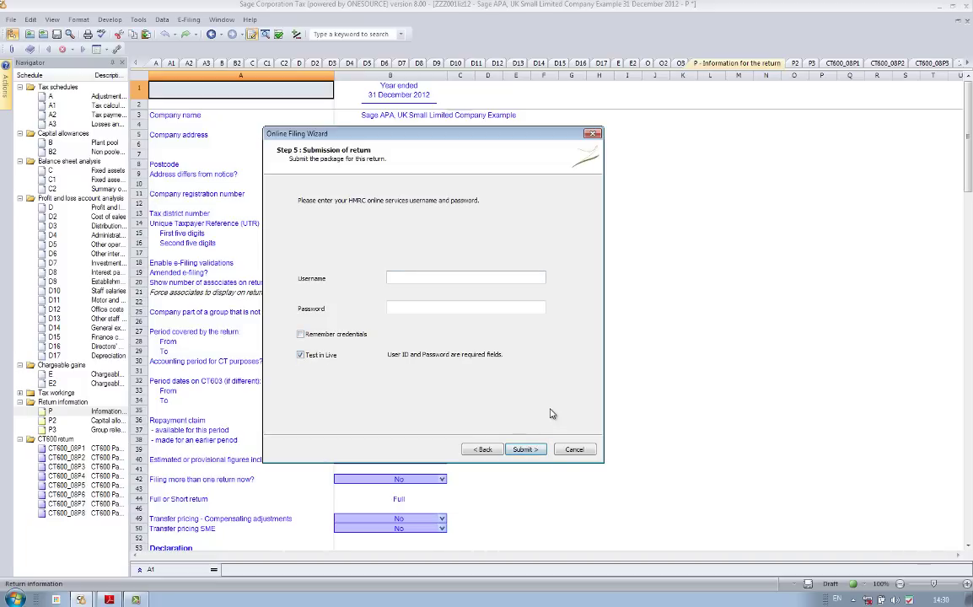